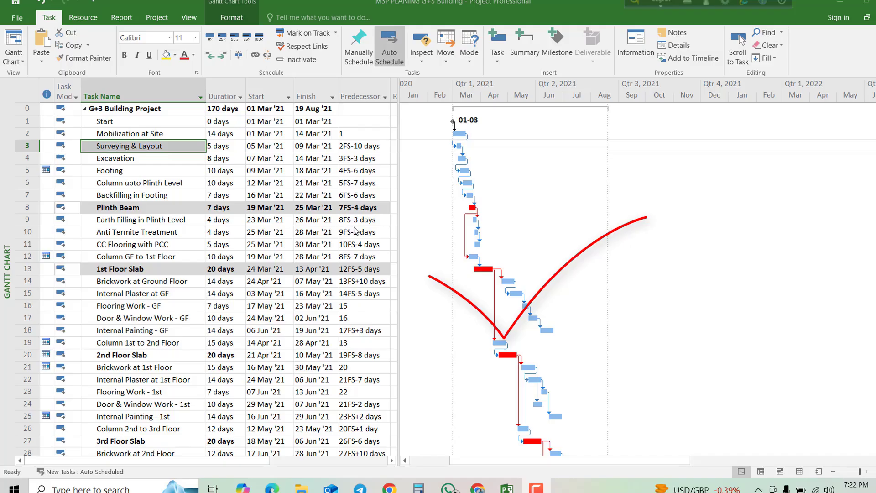
{"action": "right_click", "coordinate": [6, 271]}
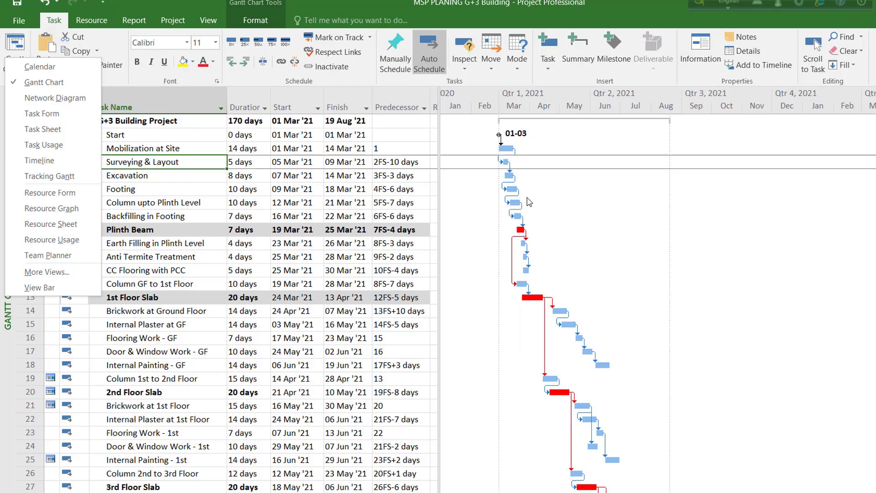
{"action": "left_click", "coordinate": [538, 186]}
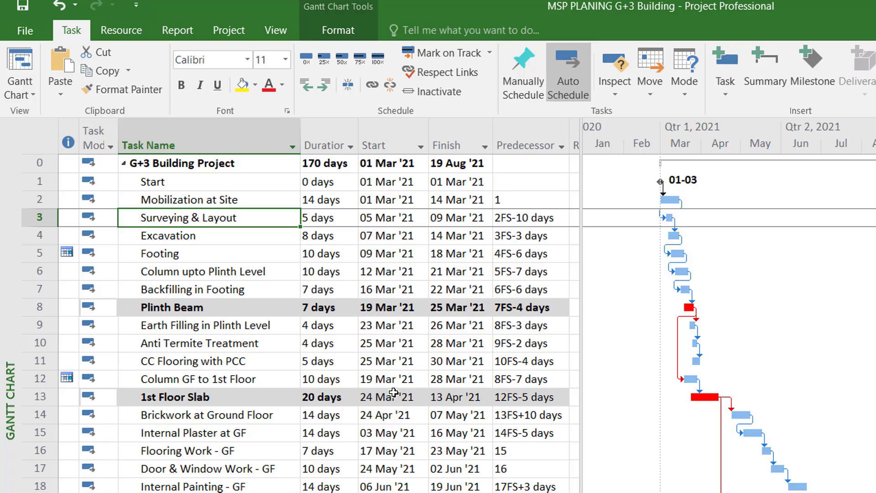
Step: Zoom the Gantt chart timescale in to three-day intervals and bring the bars from March 2021 onward into view
{"action": "scroll", "coordinate": [636, 285], "scroll_direction": "up", "scroll_amount": 2}
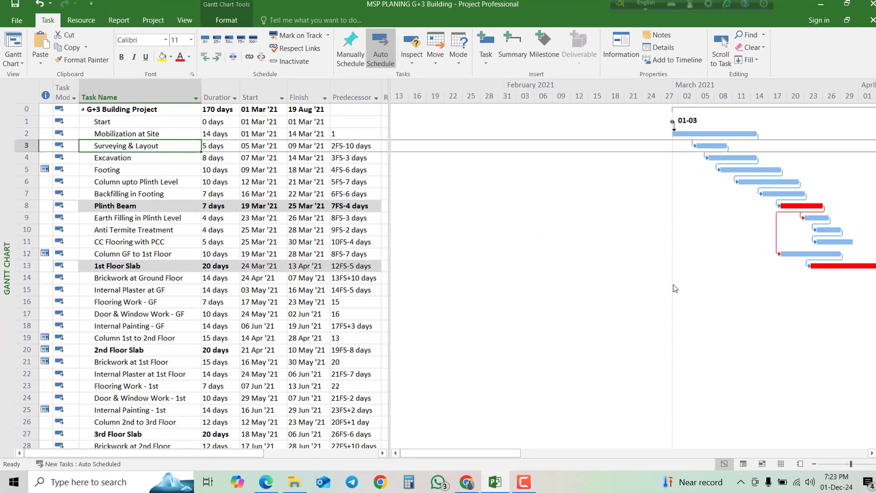
{"action": "left_click_drag", "start_coordinate": [500, 452], "coordinate": [565, 454]}
{"action": "scroll", "coordinate": [630, 235], "scroll_direction": "down", "scroll_amount": 2}
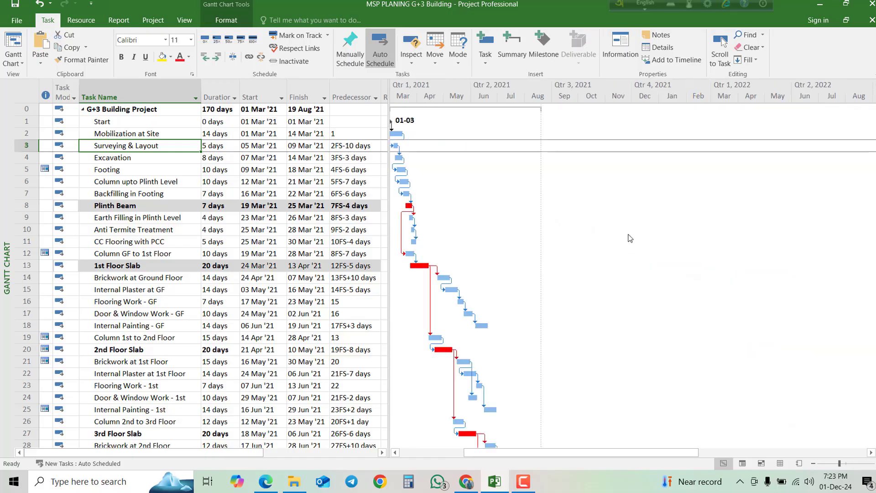
{"action": "scroll", "coordinate": [630, 237], "scroll_direction": "up", "scroll_amount": 2}
{"action": "left_click_drag", "start_coordinate": [595, 453], "coordinate": [560, 442]}
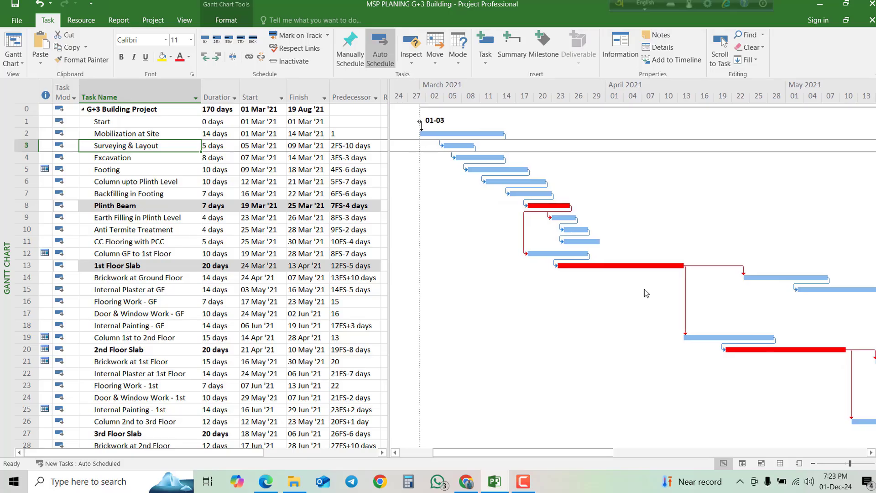
Step: Widen the task table to show Resource Names and the add-column field, and narrow it back to end at Finish
{"action": "left_click_drag", "start_coordinate": [389, 111], "coordinate": [434, 109]}
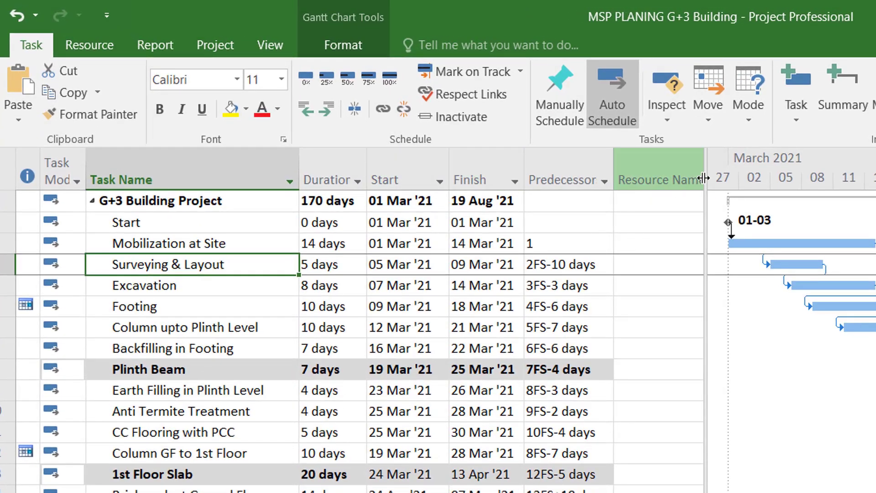
{"action": "left_click_drag", "start_coordinate": [703, 177], "coordinate": [805, 185]}
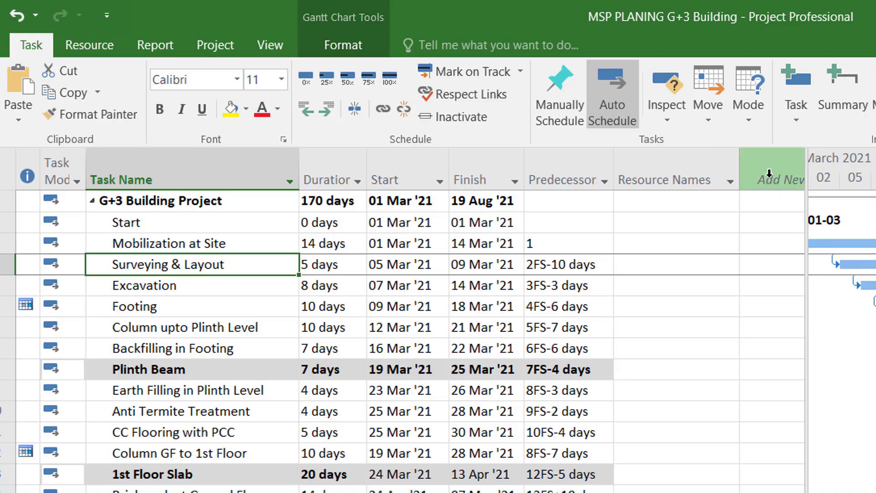
{"action": "right_click", "coordinate": [780, 173]}
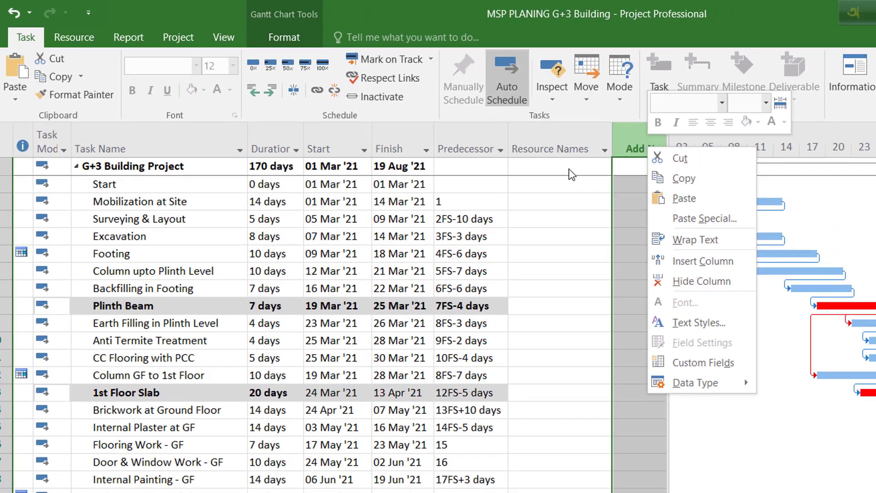
{"action": "key", "text": "Escape"}
{"action": "left_click", "coordinate": [576, 237]}
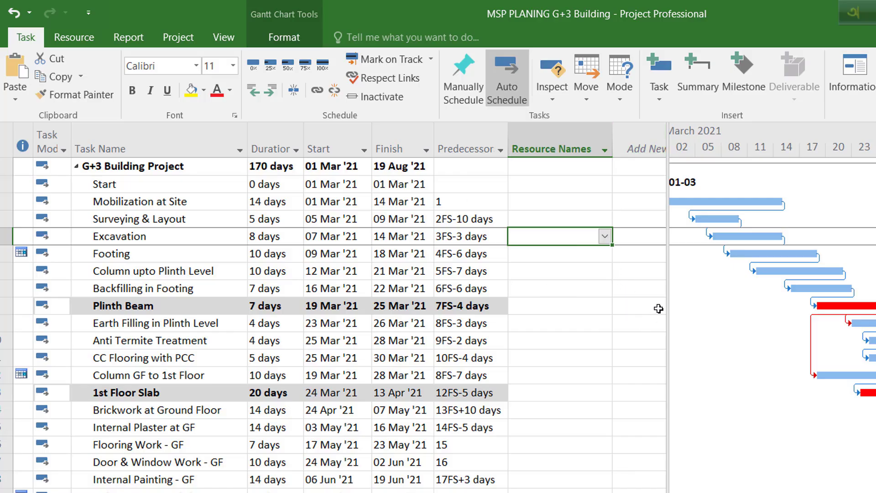
{"action": "left_click_drag", "start_coordinate": [667, 295], "coordinate": [435, 299]}
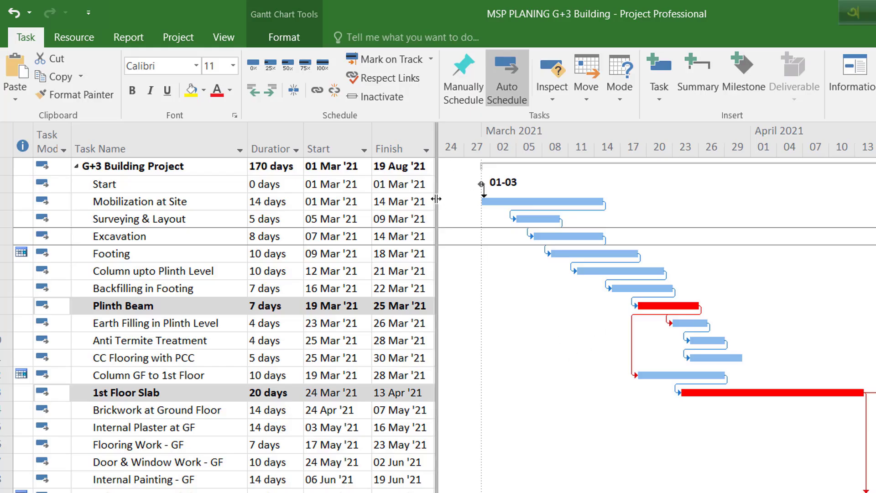
Step: Hide the Predecessors column and narrow the task table so Finish is its last visible column
{"action": "left_click_drag", "start_coordinate": [436, 199], "coordinate": [563, 199]}
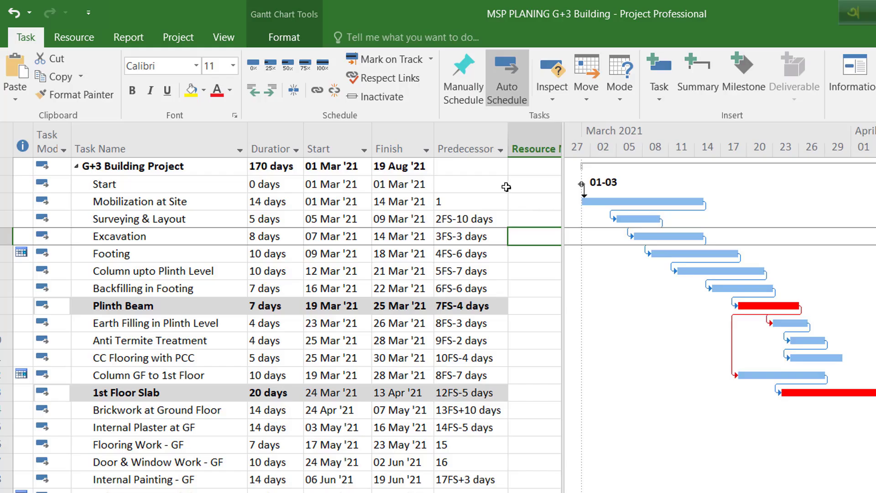
{"action": "right_click", "coordinate": [478, 141]}
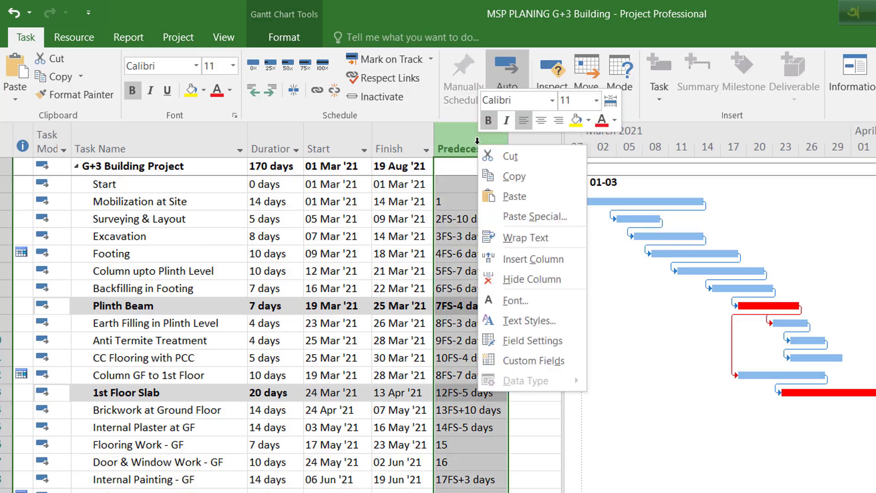
{"action": "left_click", "coordinate": [539, 285]}
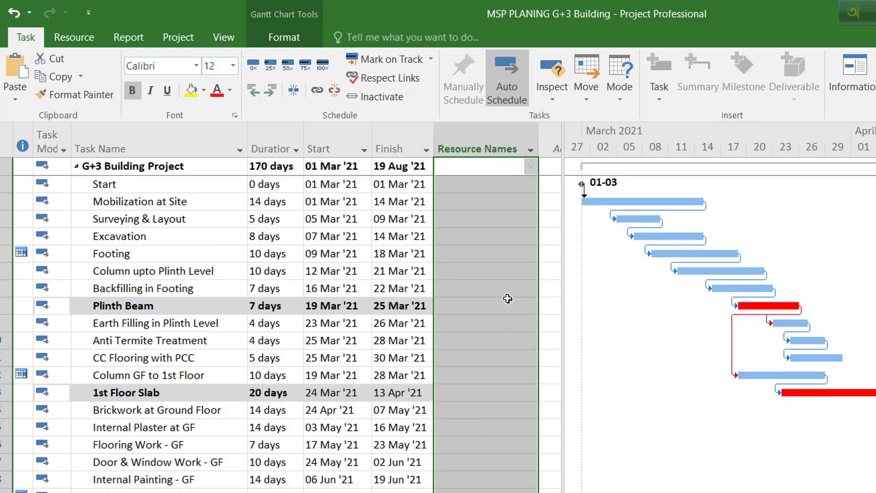
{"action": "left_click_drag", "start_coordinate": [564, 216], "coordinate": [438, 215]}
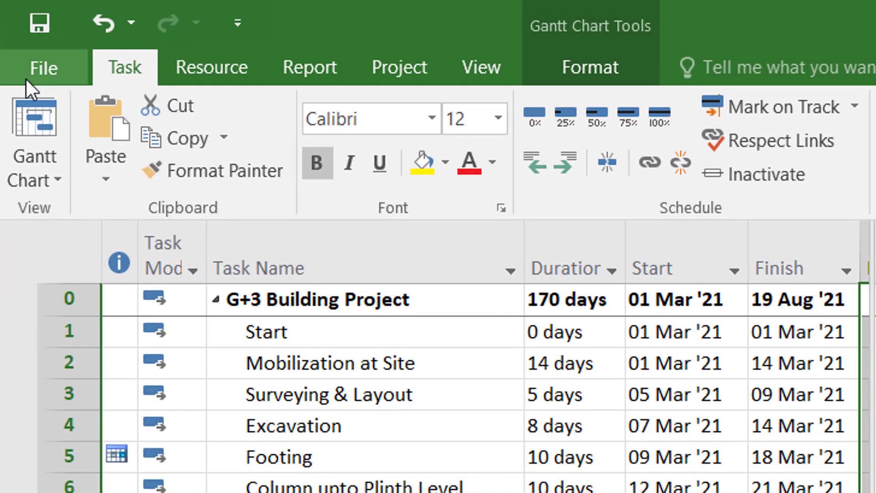
Step: Open the print settings, try doPDF 11 as the printer, and select Microsoft Print to PDF
{"action": "left_click", "coordinate": [16, 25]}
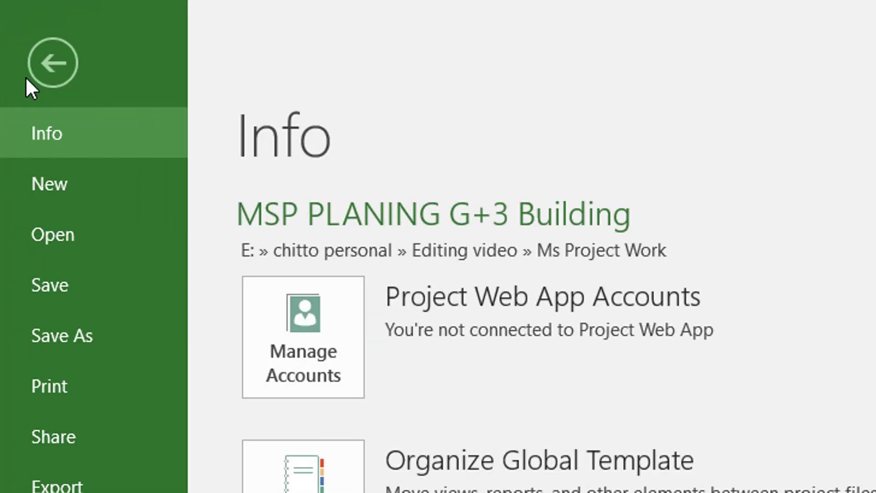
{"action": "left_click", "coordinate": [59, 383]}
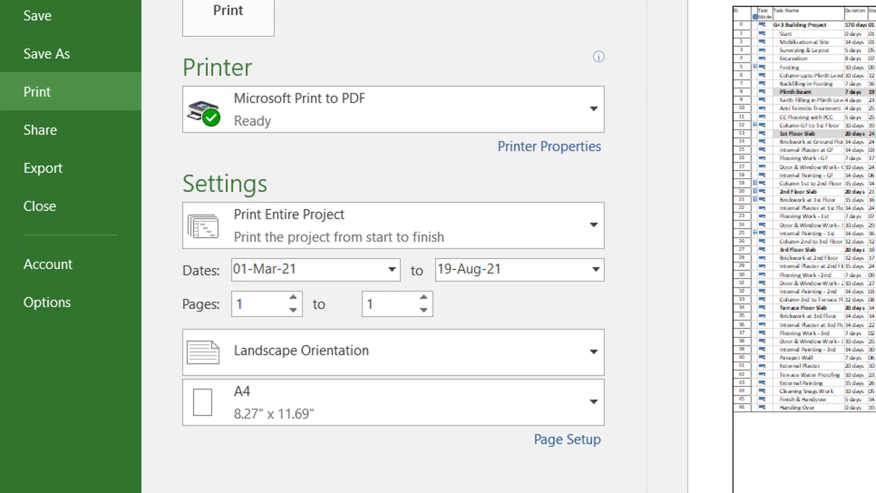
{"action": "left_click", "coordinate": [573, 109]}
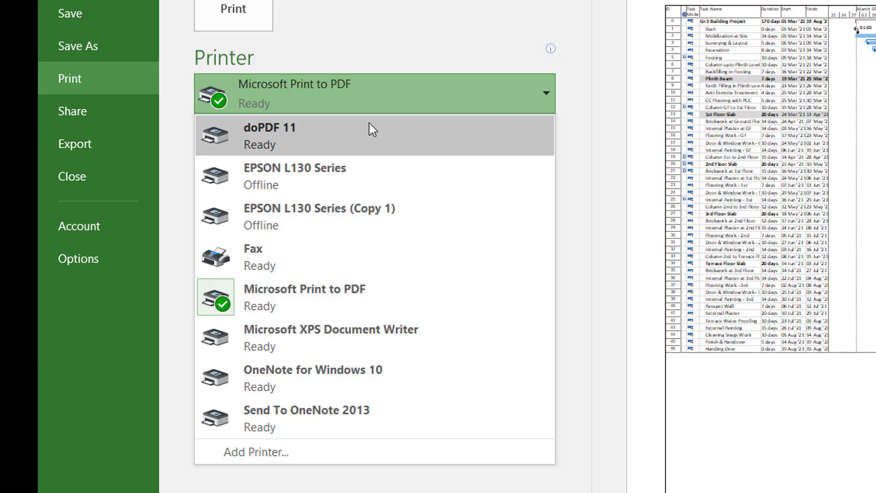
{"action": "left_click", "coordinate": [377, 153]}
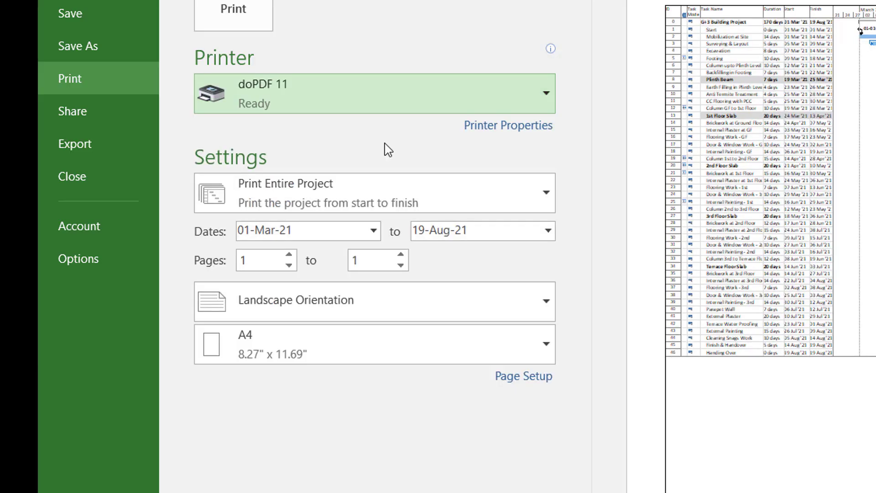
{"action": "left_click", "coordinate": [367, 101]}
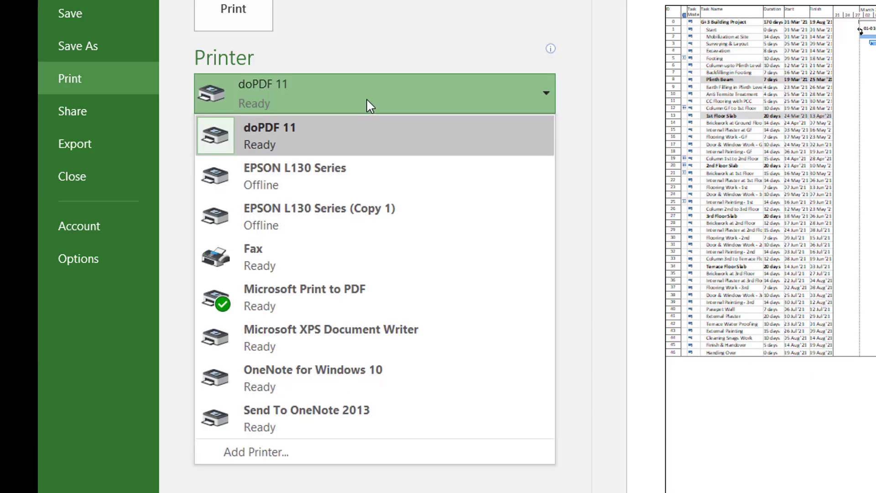
{"action": "left_click", "coordinate": [323, 310]}
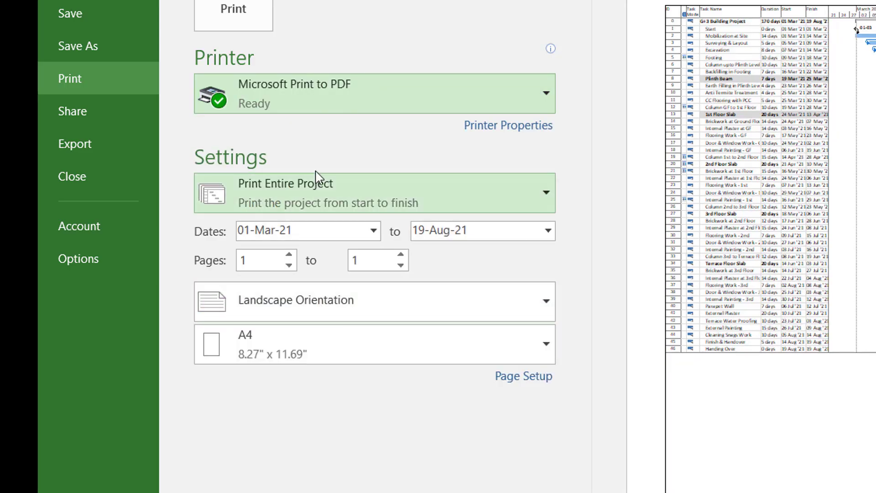
Step: Examine the print range options available for the project
{"action": "left_click", "coordinate": [514, 179]}
{"action": "left_click", "coordinate": [514, 180]}
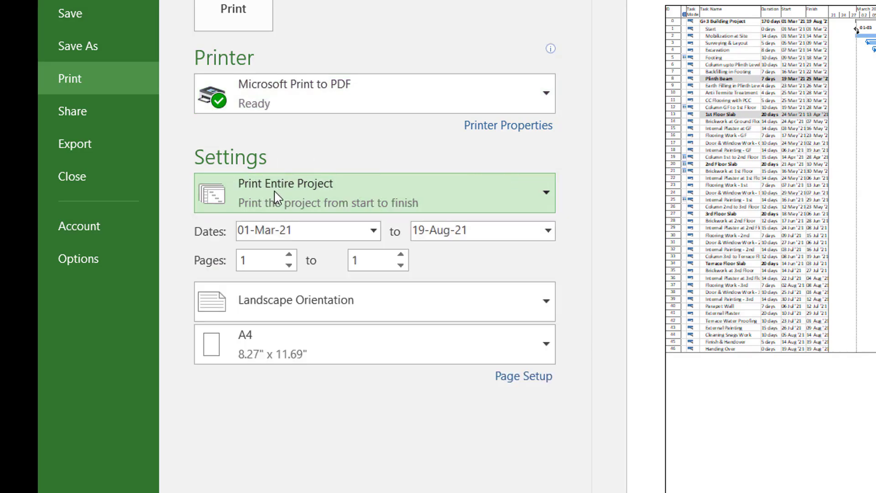
{"action": "left_click", "coordinate": [545, 191]}
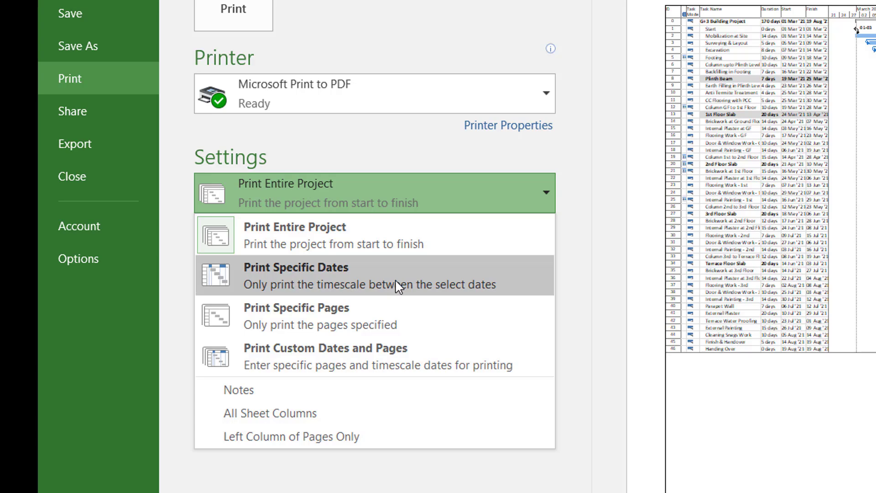
{"action": "left_click", "coordinate": [537, 197]}
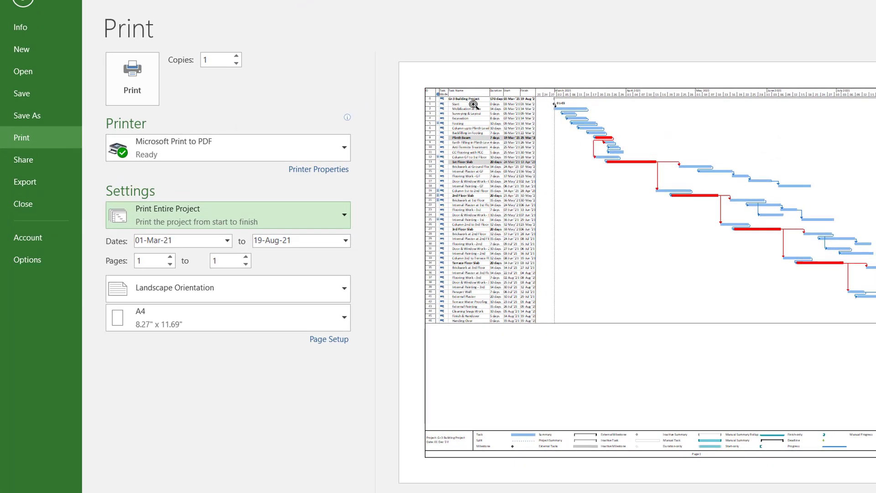
Step: Return to the Gantt chart to check the project's start and finish dates, and reopen the print settings
{"action": "left_click", "coordinate": [27, 2]}
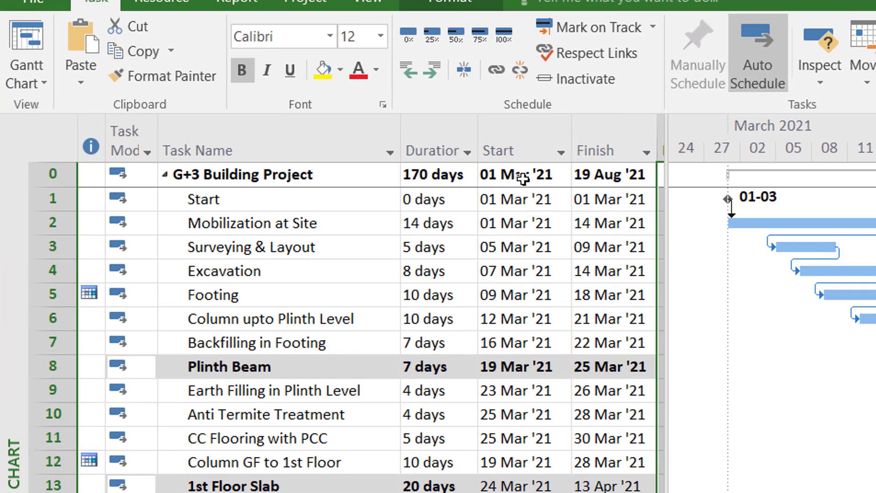
{"action": "scroll", "coordinate": [609, 305], "scroll_direction": "down", "scroll_amount": 1}
{"action": "key", "text": "ctrl+p"}
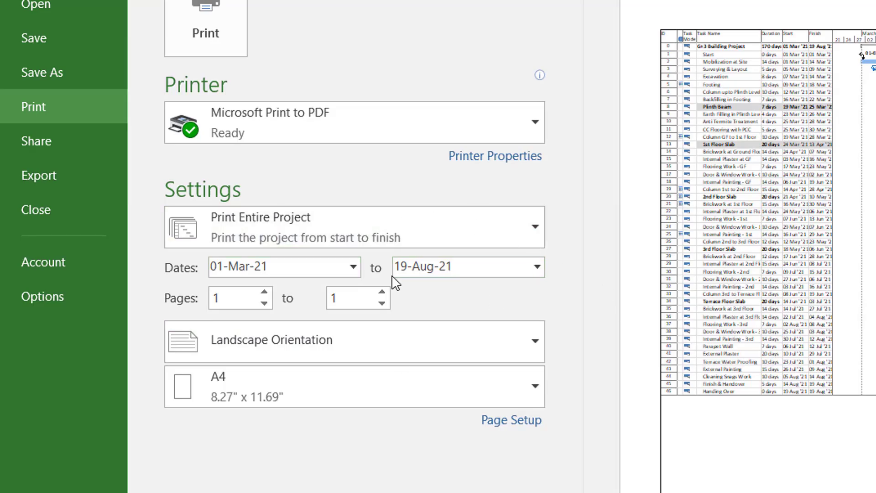
Step: Try Print Specific Dates as the print range, and set it back to Print Entire Project
{"action": "left_click", "coordinate": [451, 230]}
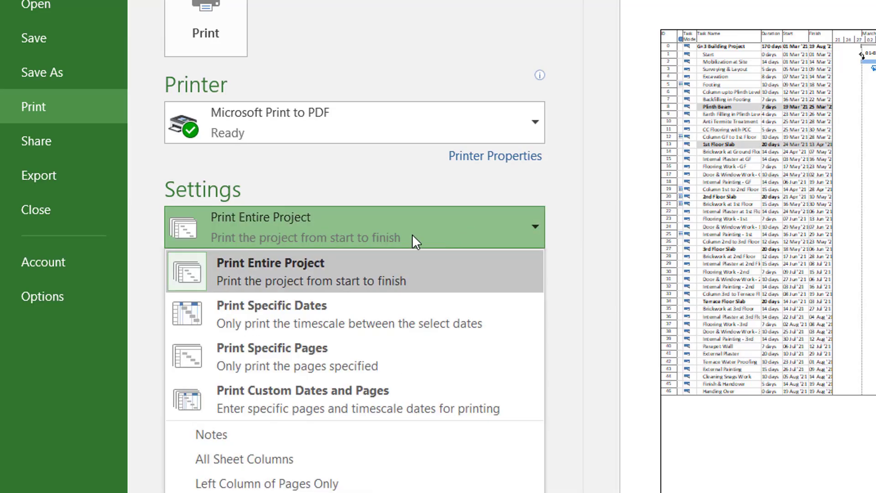
{"action": "left_click", "coordinate": [289, 315]}
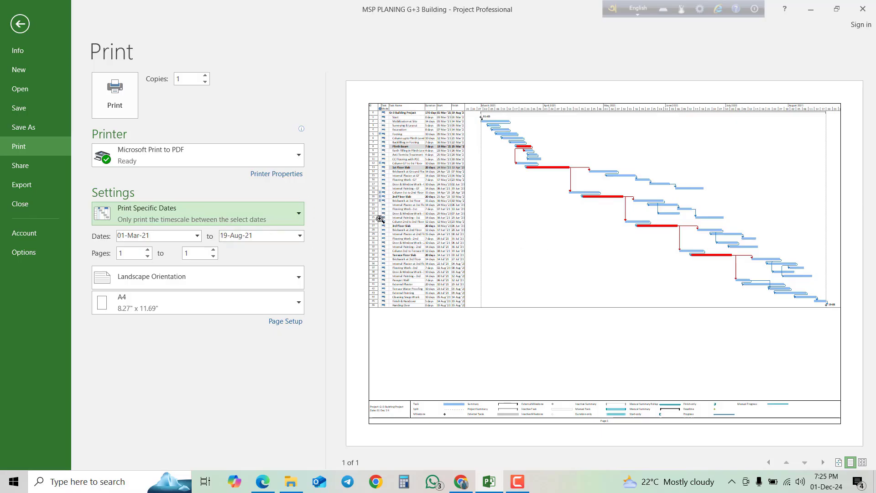
{"action": "left_click", "coordinate": [293, 222]}
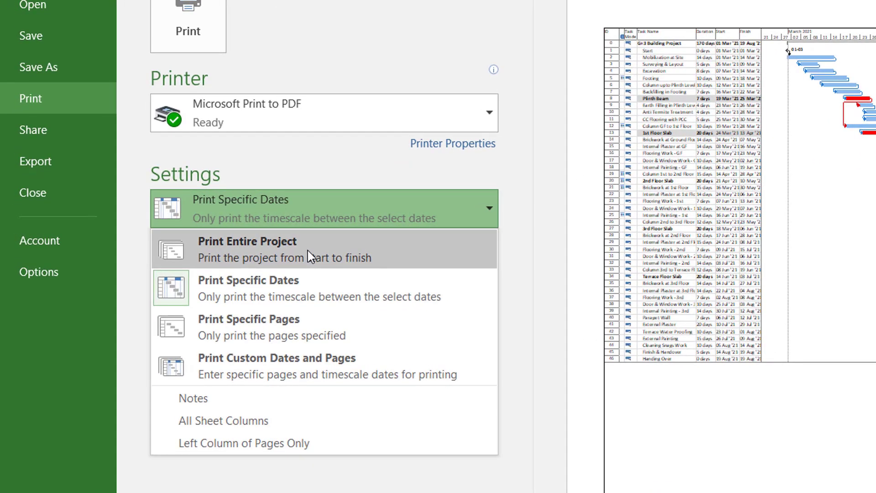
{"action": "left_click", "coordinate": [307, 250]}
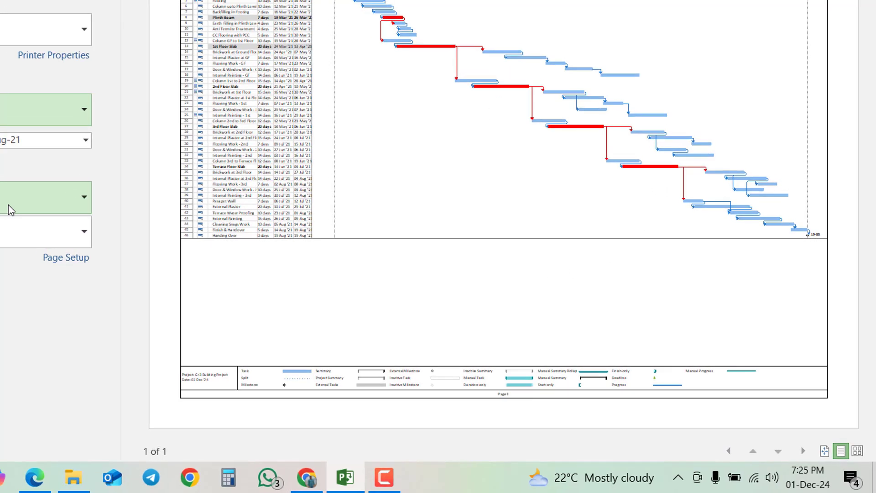
Step: Try Portrait Orientation for the printed page, and switch back to Landscape Orientation
{"action": "left_click", "coordinate": [13, 192]}
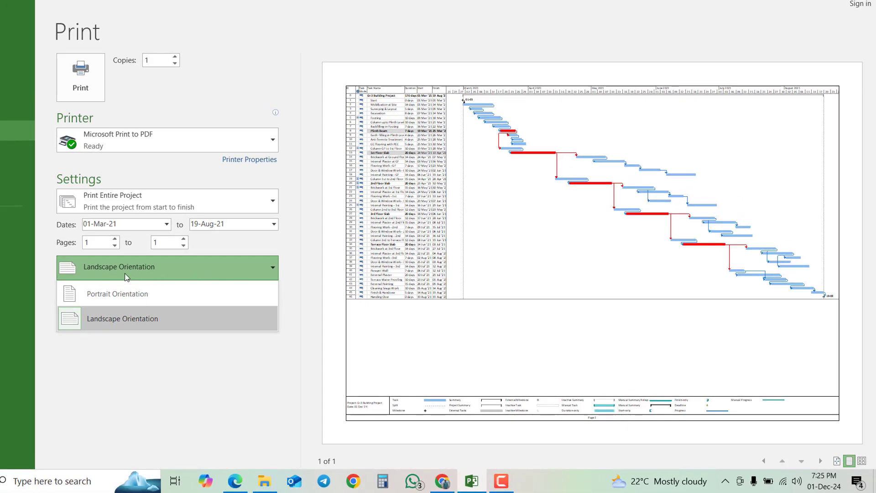
{"action": "left_click", "coordinate": [178, 301]}
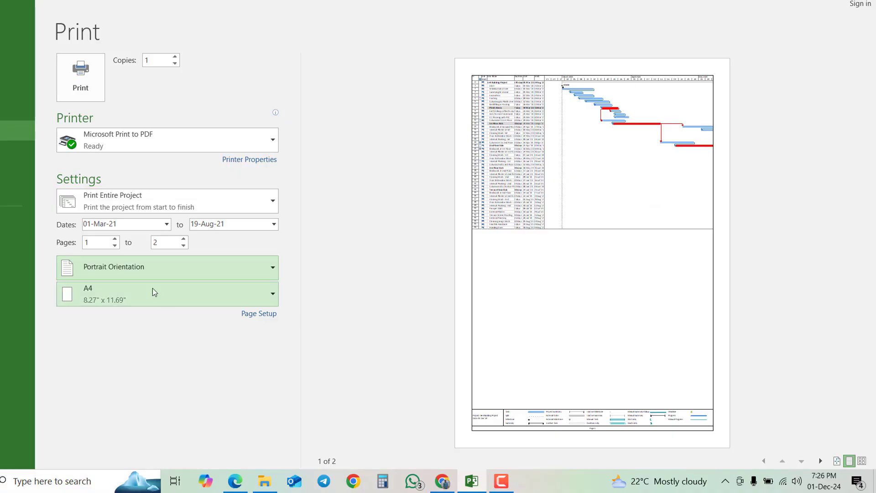
{"action": "left_click", "coordinate": [155, 273]}
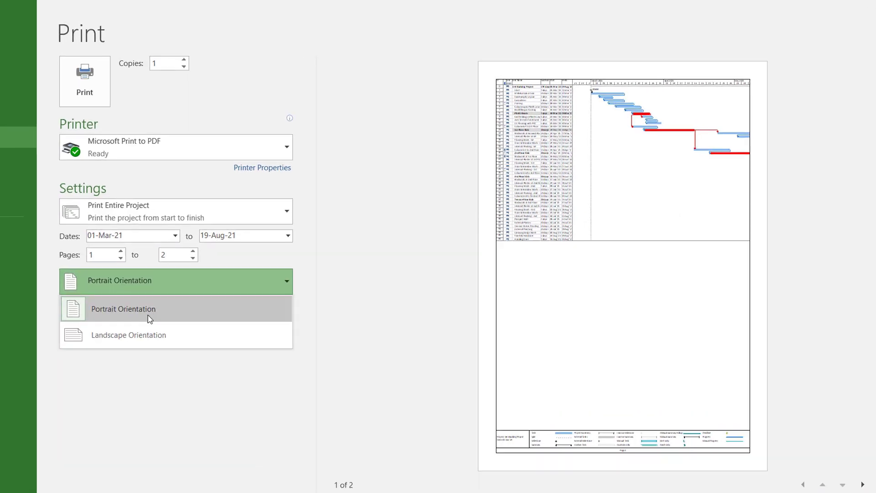
{"action": "left_click", "coordinate": [141, 337]}
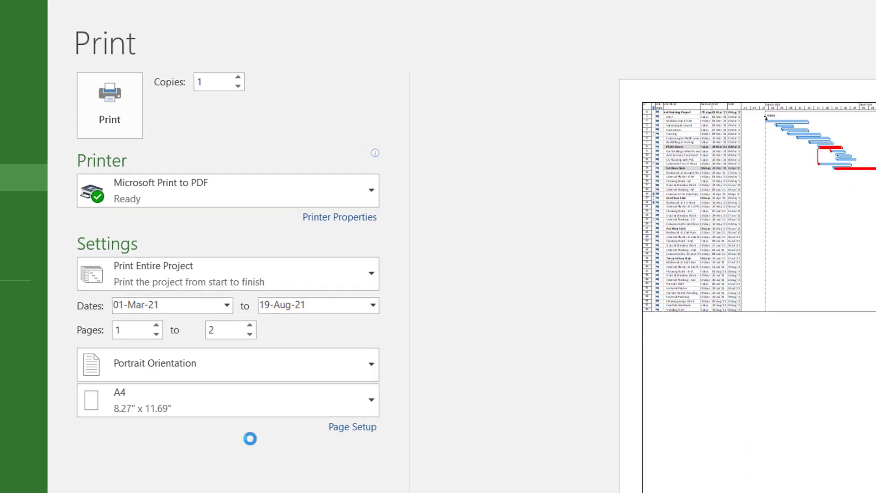
Step: Review the available paper sizes without changing the A4 selection
{"action": "left_click", "coordinate": [351, 408]}
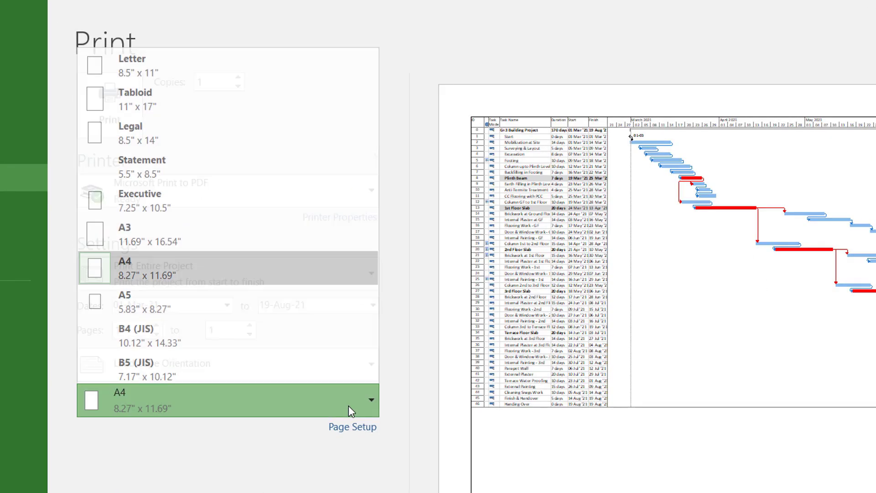
{"action": "left_click", "coordinate": [351, 408]}
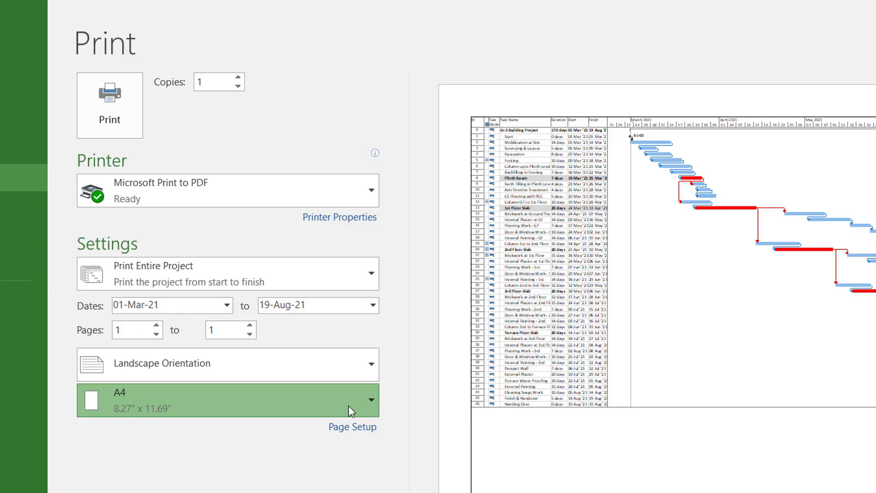
Step: Look through the Gantt chart's page setup options for page, margins, header, footer, legend and view, and close them without changes
{"action": "left_click", "coordinate": [354, 429]}
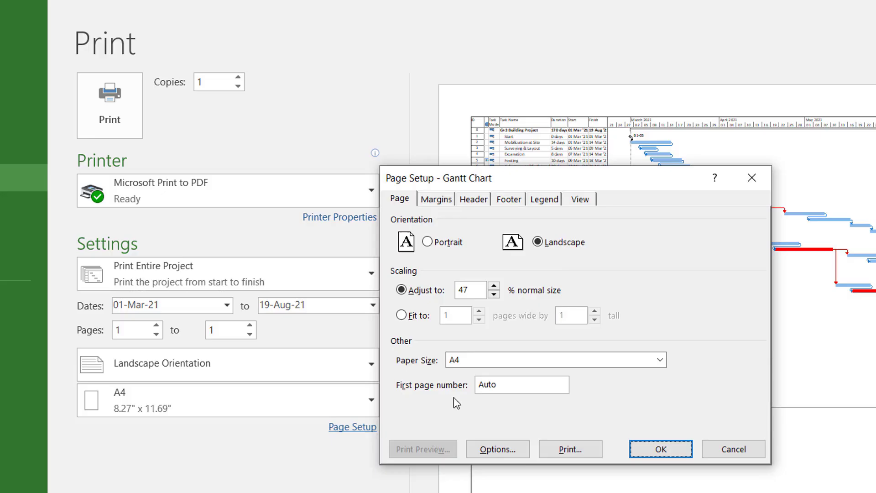
{"action": "left_click_drag", "start_coordinate": [543, 180], "coordinate": [368, 83]}
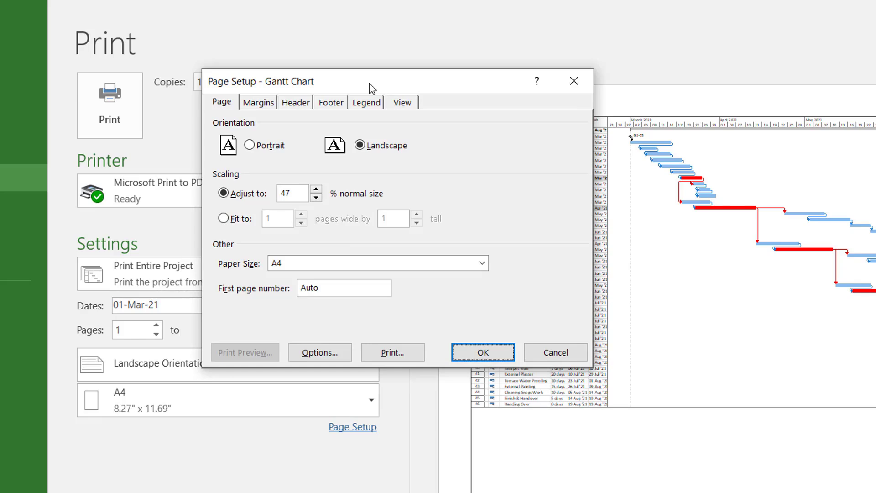
{"action": "left_click", "coordinate": [228, 106]}
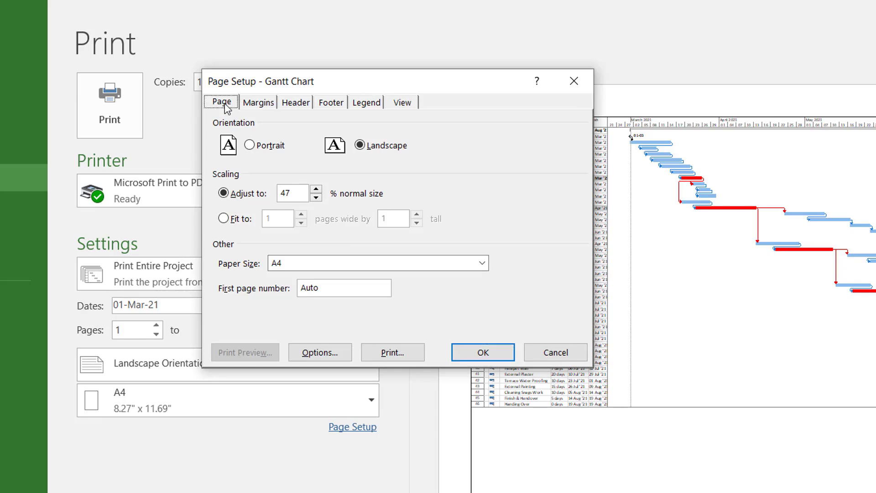
{"action": "left_click", "coordinate": [261, 103]}
{"action": "left_click", "coordinate": [299, 104]}
{"action": "left_click", "coordinate": [330, 103]}
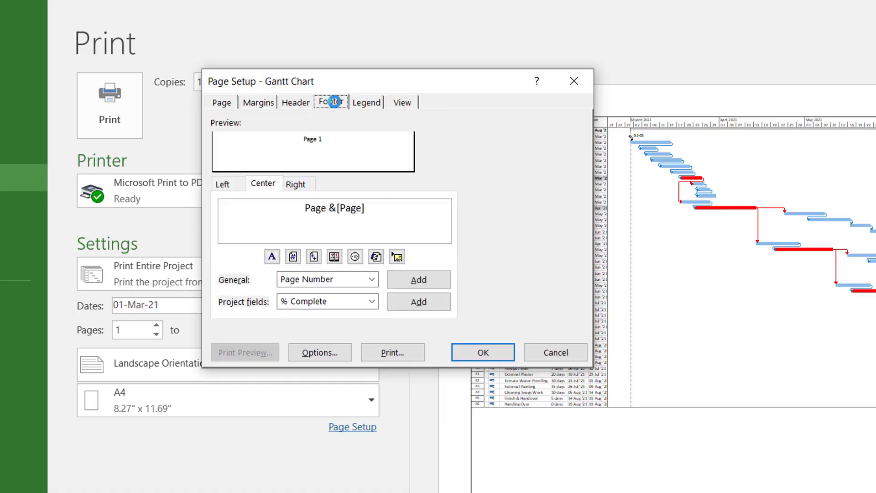
{"action": "left_click", "coordinate": [370, 103]}
{"action": "left_click", "coordinate": [410, 102]}
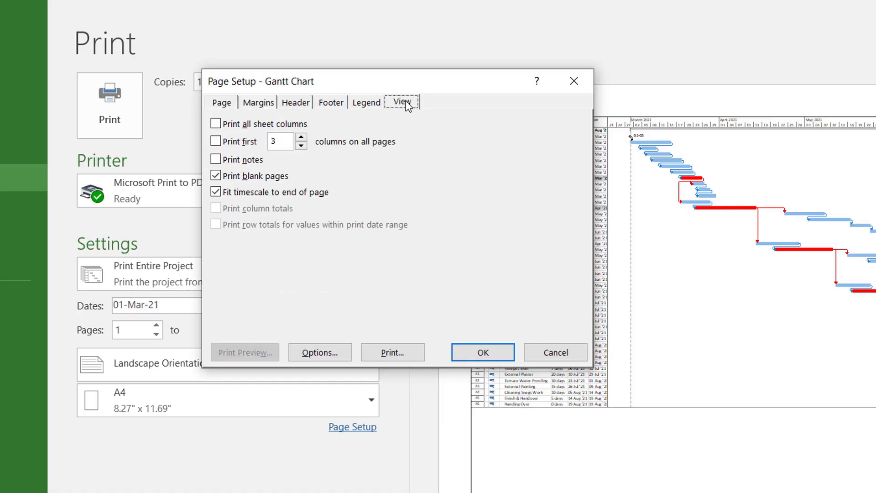
{"action": "left_click", "coordinate": [374, 103]}
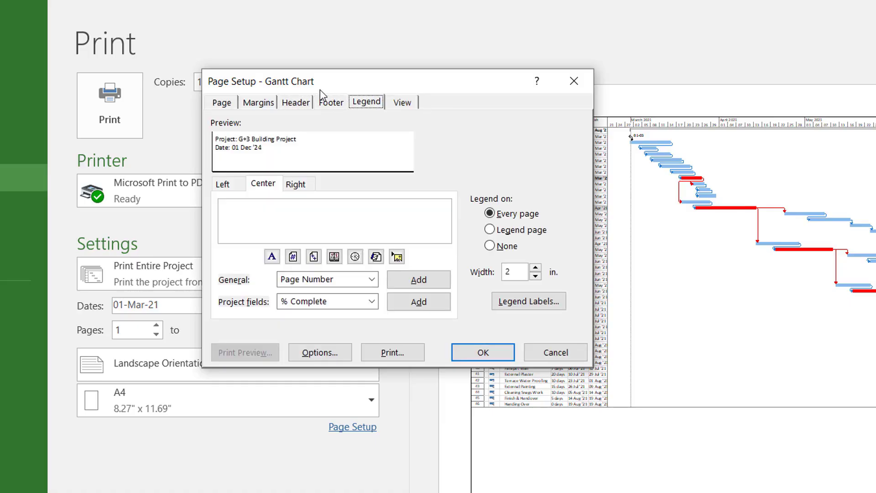
{"action": "left_click", "coordinate": [574, 81]}
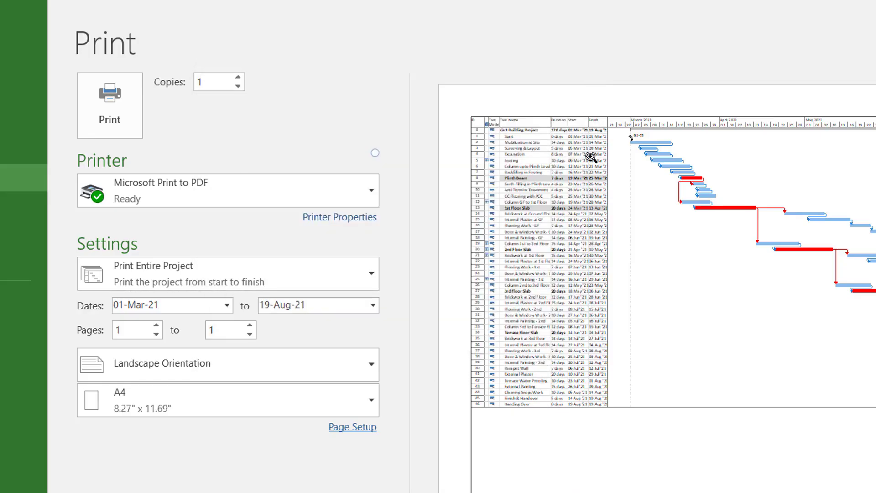
Step: Set the page setup scaling to fit the Gantt chart on 1 page wide by 1 tall
{"action": "left_click", "coordinate": [362, 428]}
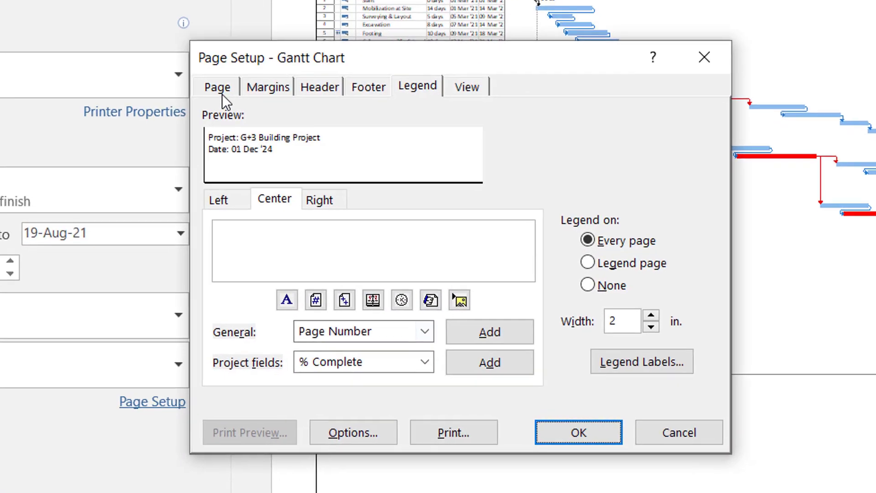
{"action": "left_click", "coordinate": [397, 199]}
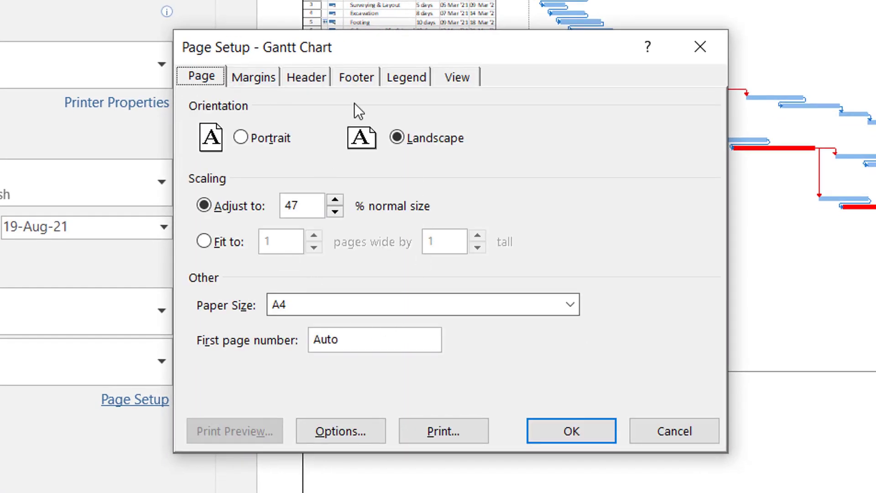
{"action": "left_click_drag", "start_coordinate": [391, 46], "coordinate": [351, 0]}
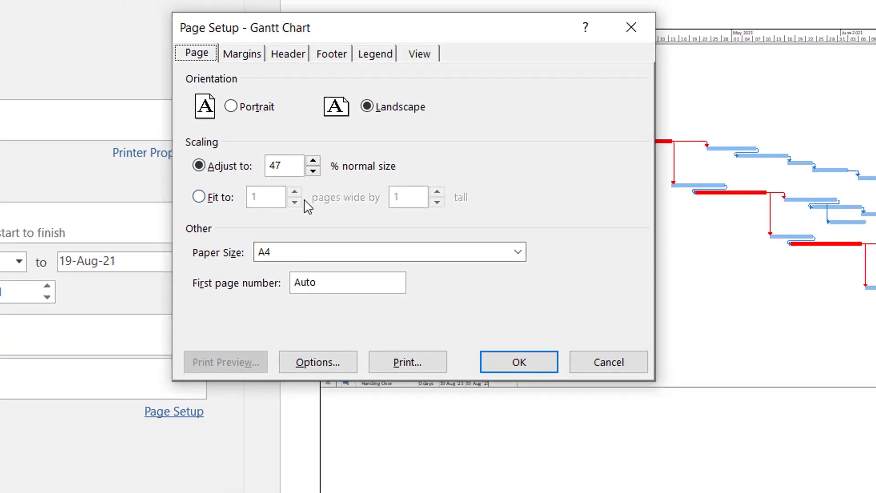
{"action": "left_click_drag", "start_coordinate": [445, 32], "coordinate": [102, 26]}
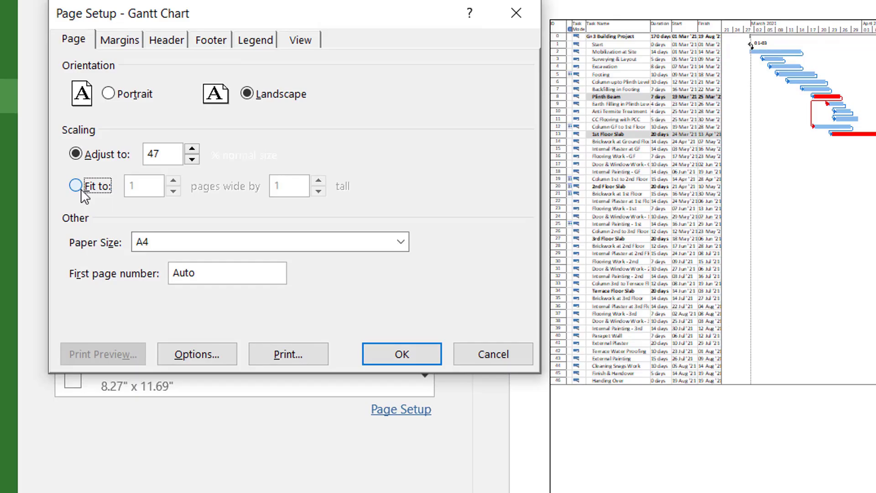
{"action": "left_click", "coordinate": [75, 184]}
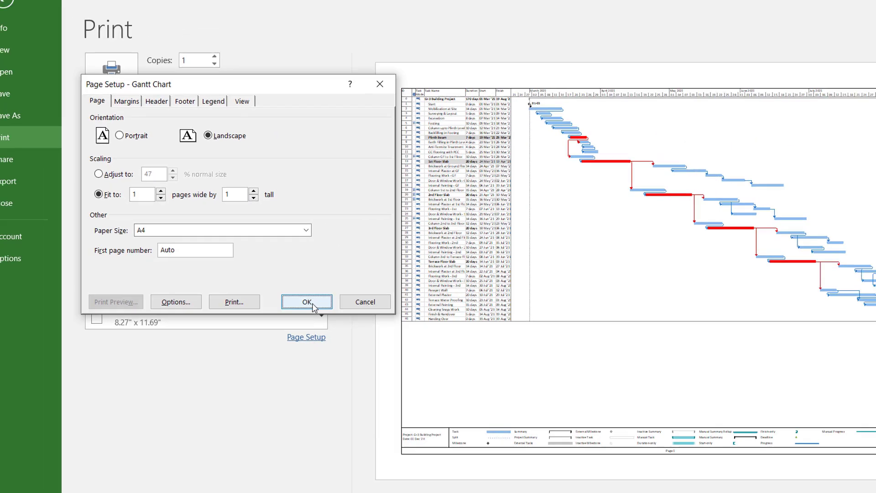
{"action": "left_click", "coordinate": [314, 304]}
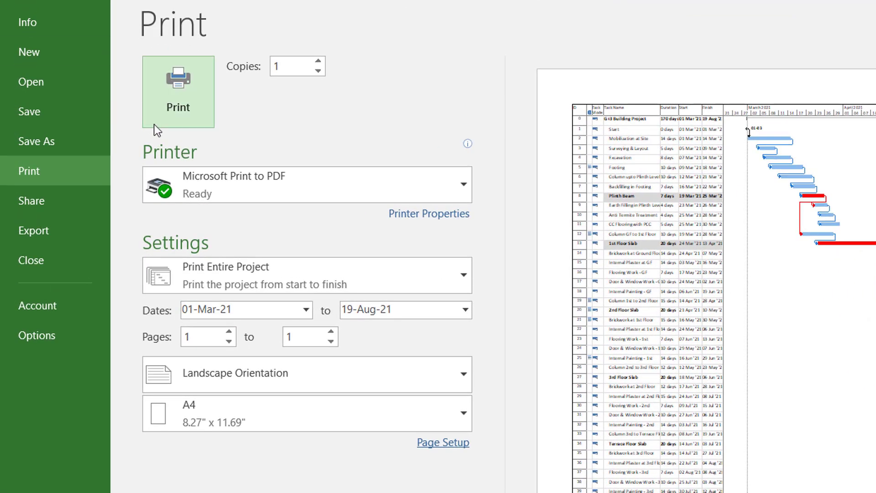
Step: Review the print range and available printers, keeping Print Entire Project and Microsoft Print to PDF
{"action": "left_click", "coordinate": [431, 276]}
{"action": "left_click", "coordinate": [430, 275]}
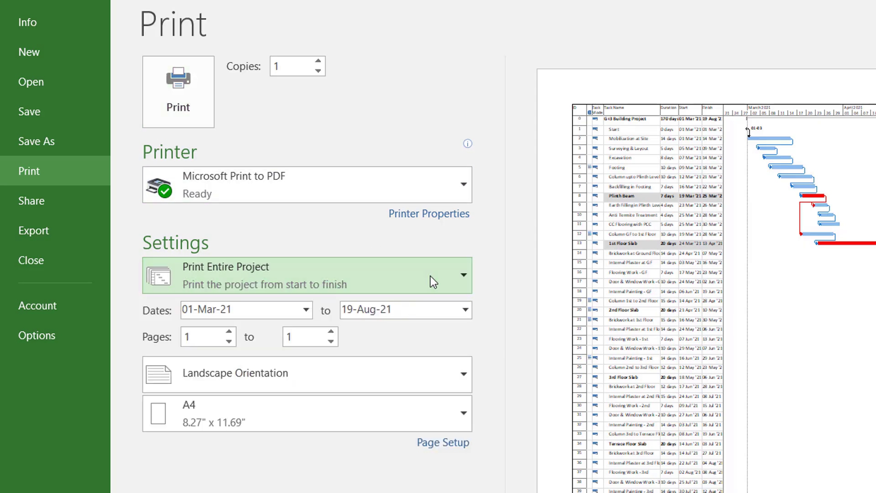
{"action": "left_click", "coordinate": [423, 196]}
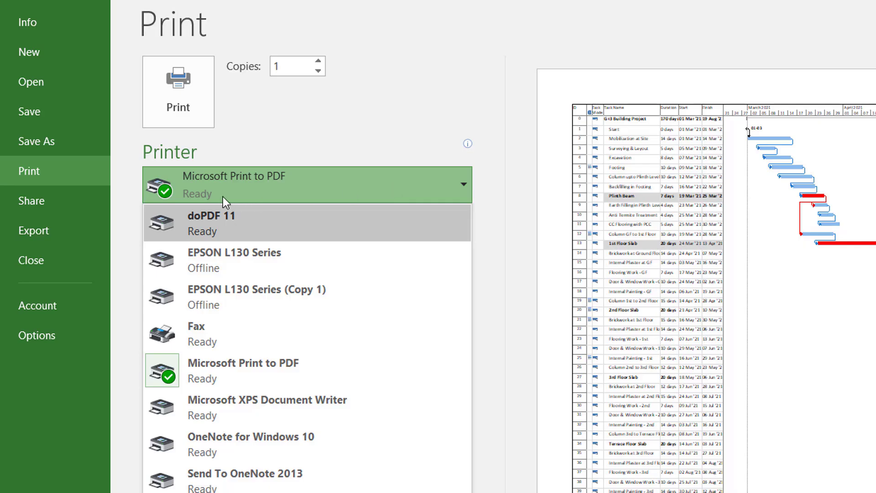
{"action": "left_click", "coordinate": [277, 186]}
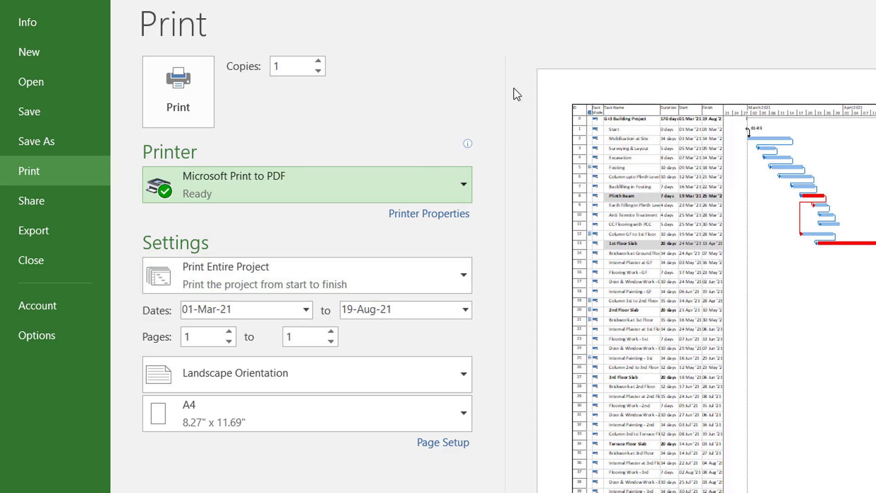
Step: Print the schedule to a PDF document named Test Project on the Desktop
{"action": "left_click", "coordinate": [178, 97]}
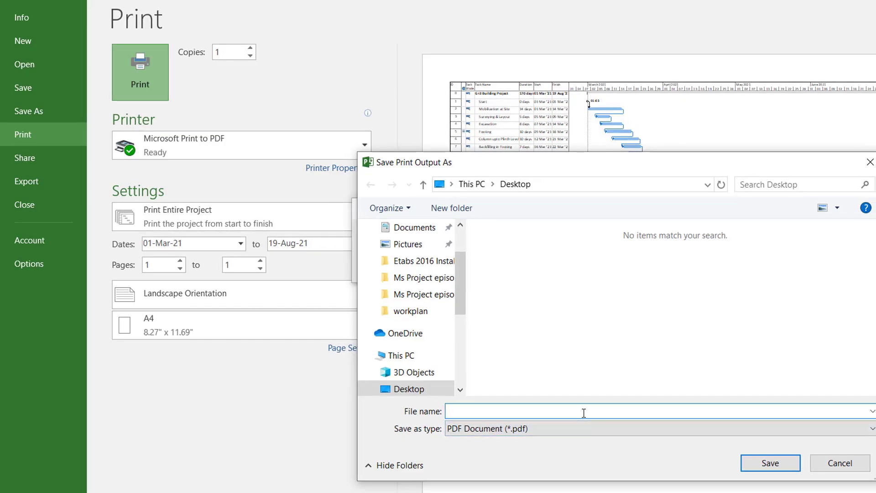
{"action": "type", "text": "Test Project"}
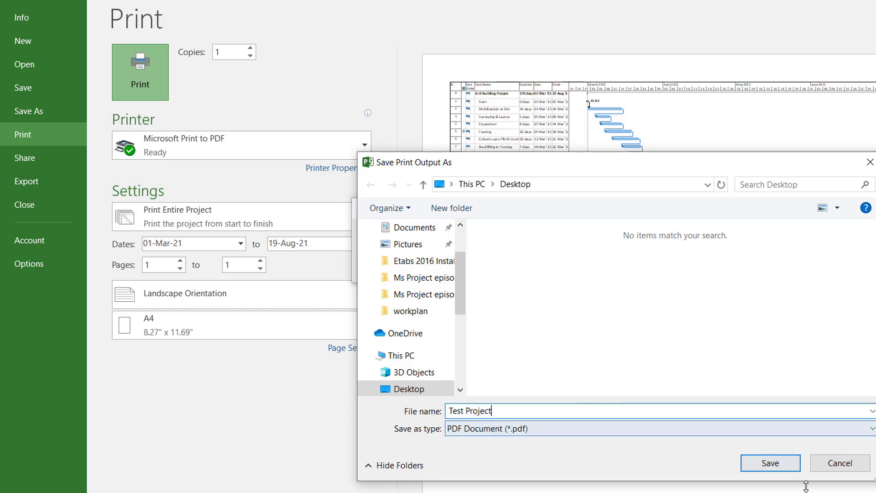
{"action": "left_click", "coordinate": [777, 469]}
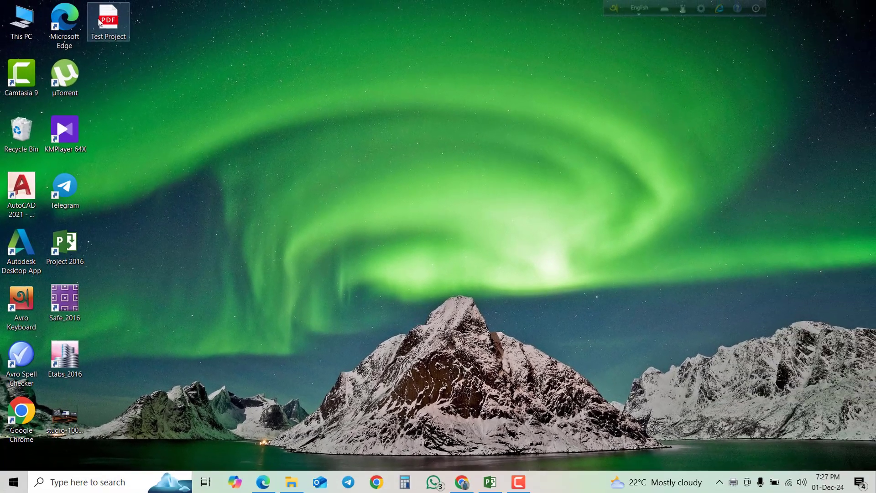
Step: Open the Test Project PDF from the desktop and examine its task table, timeline bars and legend
{"action": "double_click", "coordinate": [108, 21]}
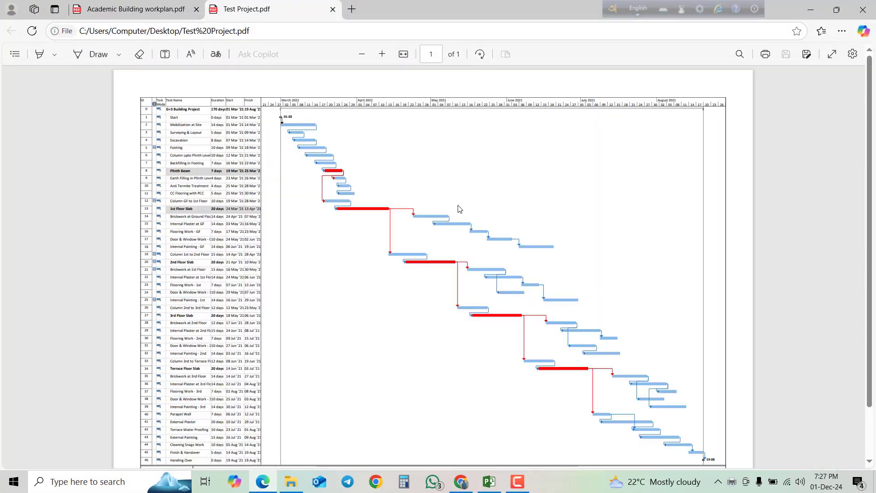
{"action": "scroll", "coordinate": [410, 206], "scroll_direction": "down", "scroll_amount": 1}
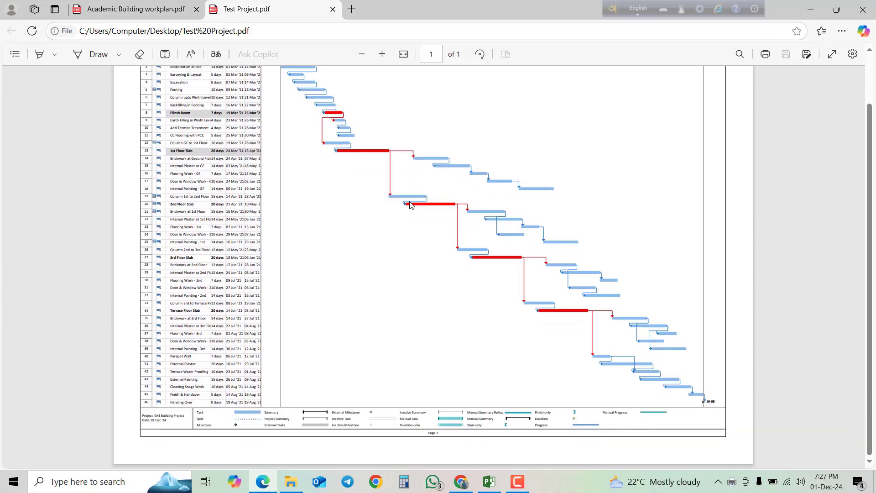
{"action": "scroll", "coordinate": [379, 206], "scroll_direction": "up", "scroll_amount": 1}
{"action": "scroll", "coordinate": [219, 110], "scroll_direction": "up", "scroll_amount": 5}
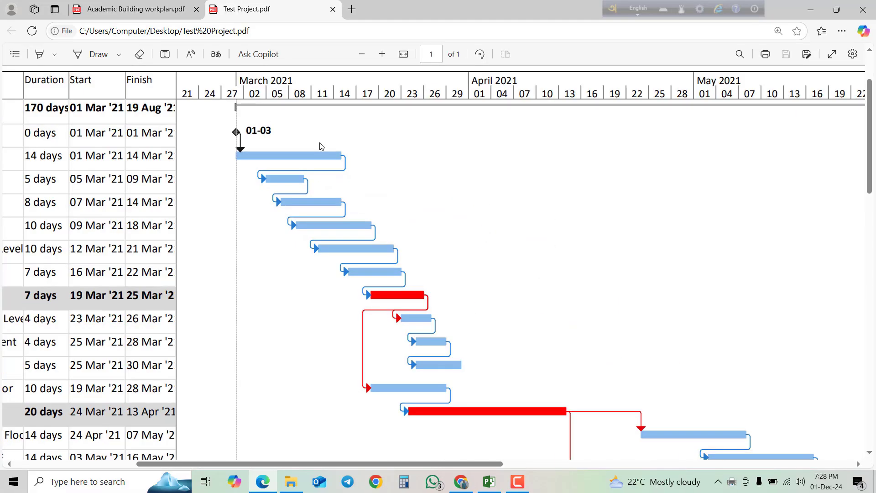
{"action": "scroll", "coordinate": [321, 146], "scroll_direction": "down", "scroll_amount": 5}
{"action": "scroll", "coordinate": [332, 131], "scroll_direction": "up", "scroll_amount": 4}
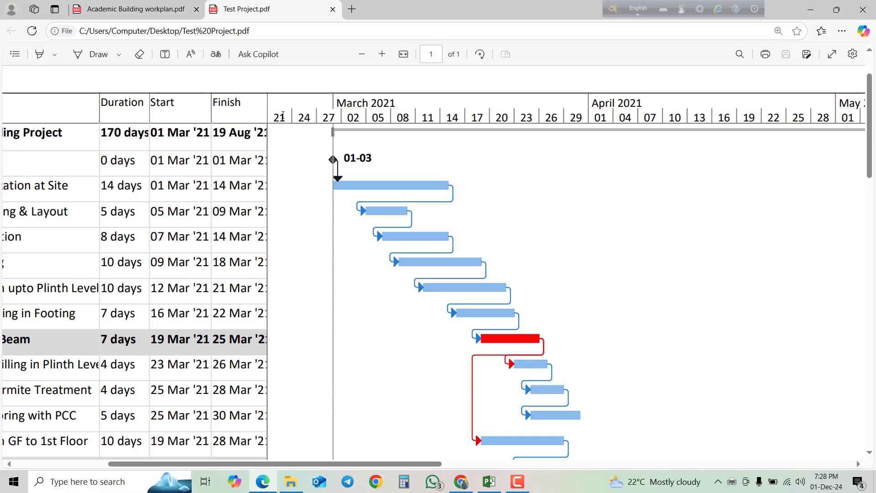
{"action": "scroll", "coordinate": [254, 124], "scroll_direction": "down", "scroll_amount": 3}
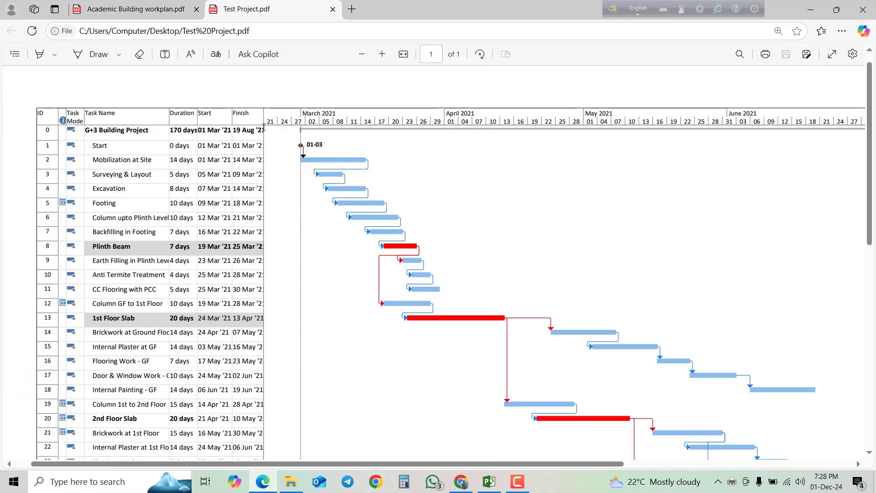
{"action": "scroll", "coordinate": [263, 128], "scroll_direction": "down", "scroll_amount": 3}
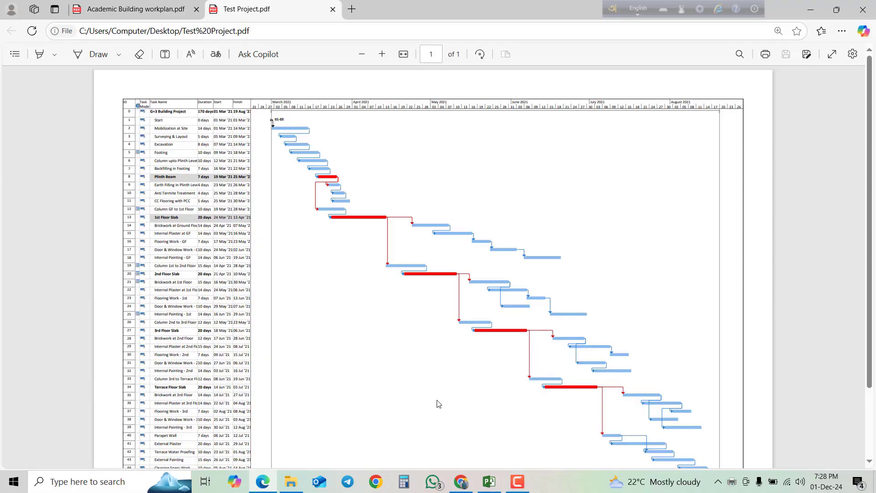
Step: Switch back to Project's Gantt chart and widen the task table to expose part of the Resource column
{"action": "left_click", "coordinate": [488, 481]}
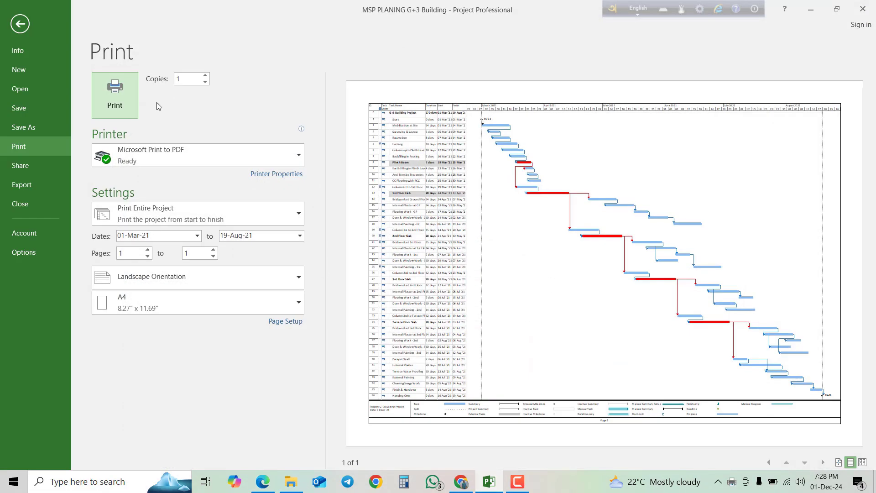
{"action": "left_click", "coordinate": [20, 23]}
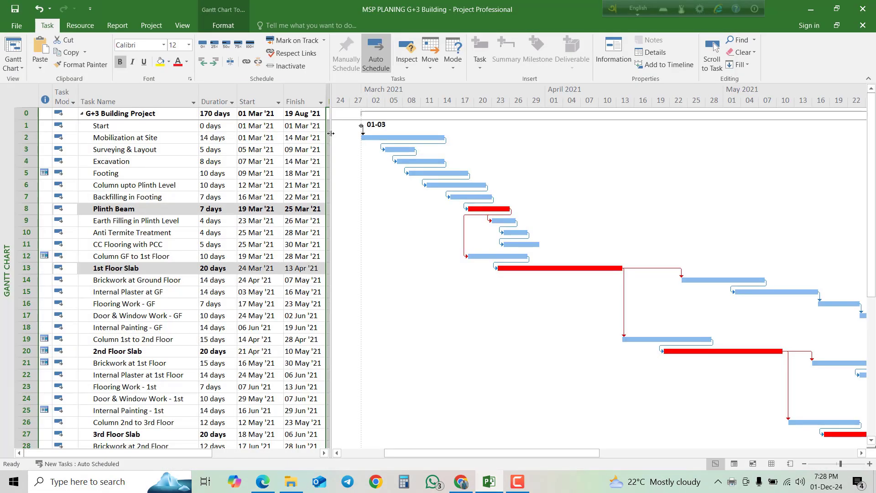
{"action": "left_click_drag", "start_coordinate": [329, 91], "coordinate": [356, 93]}
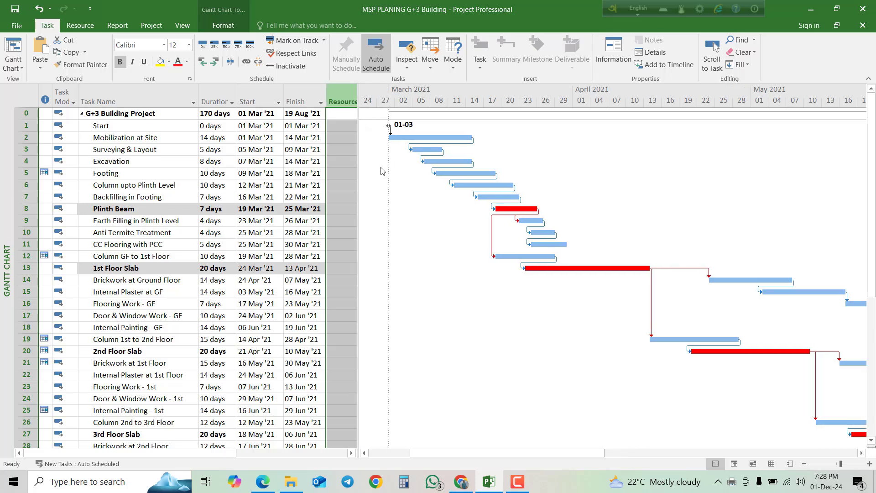
Step: Inspect the print preview's task columns and timeline up close, and return to the Gantt chart
{"action": "key", "text": "ctrl+p"}
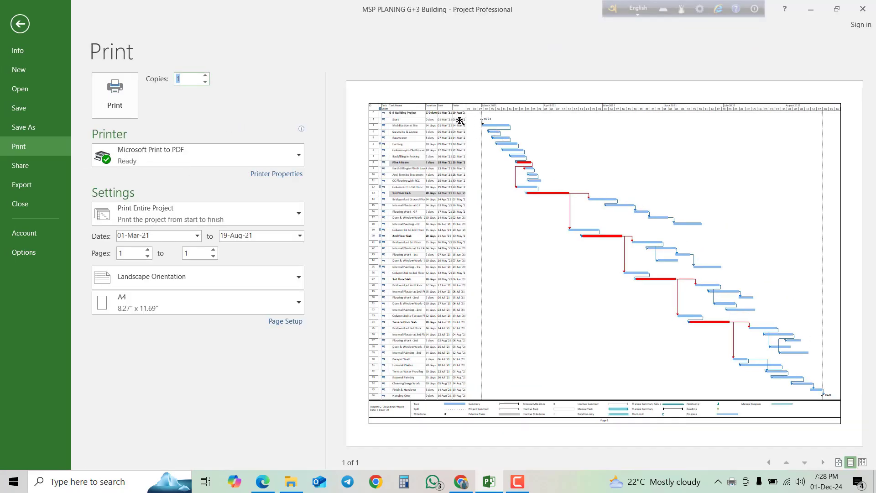
{"action": "left_click", "coordinate": [468, 128]}
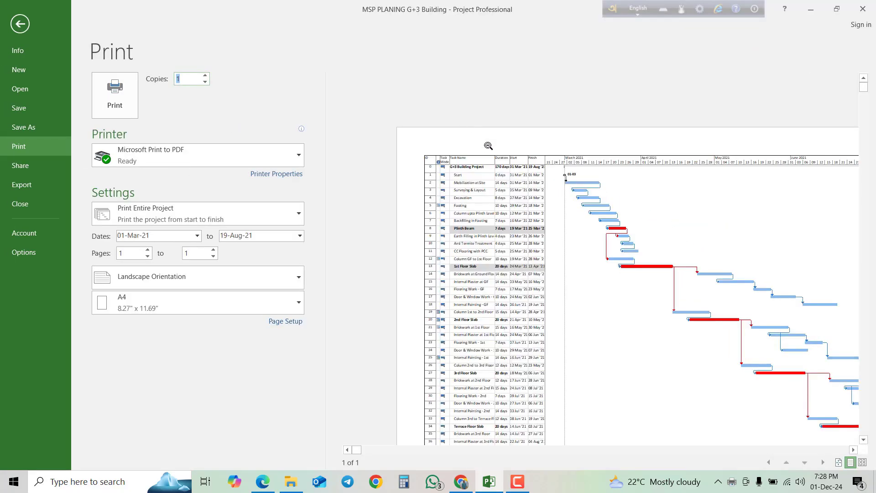
{"action": "left_click", "coordinate": [540, 174]}
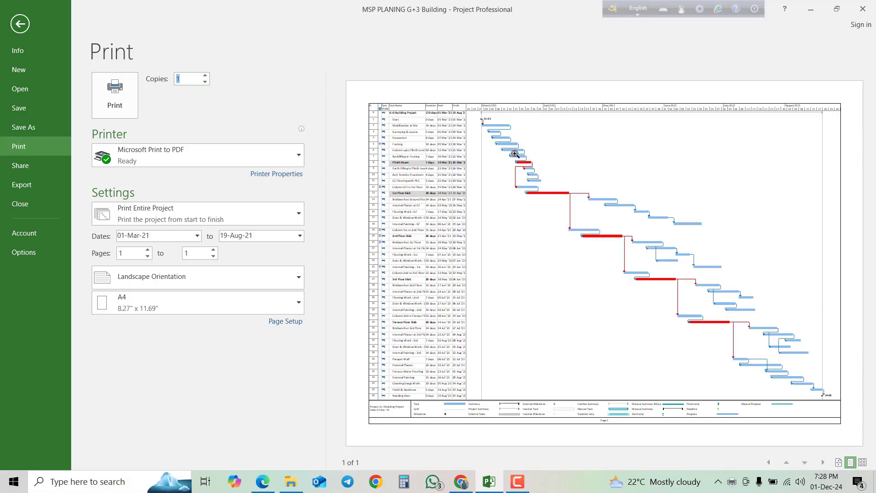
{"action": "key", "text": "Escape"}
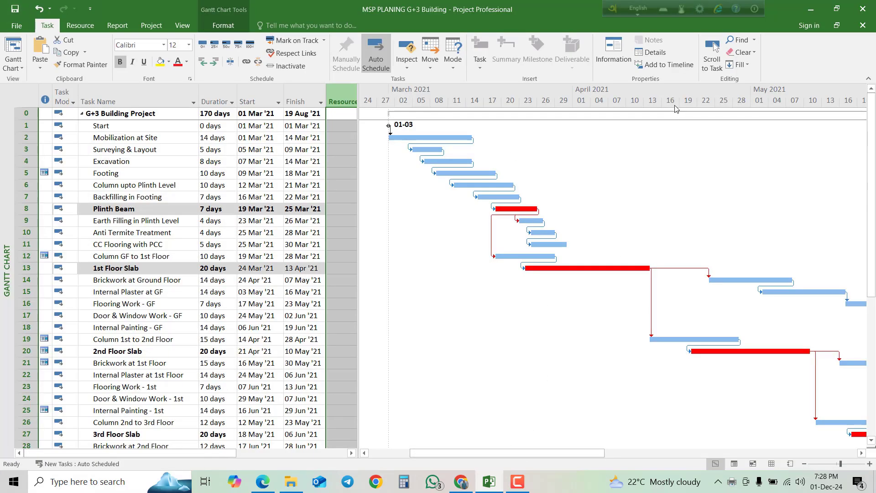
Step: Minimize the open windows and reopen the Test Project PDF from the desktop to view the printed schedule
{"action": "left_click", "coordinate": [810, 10]}
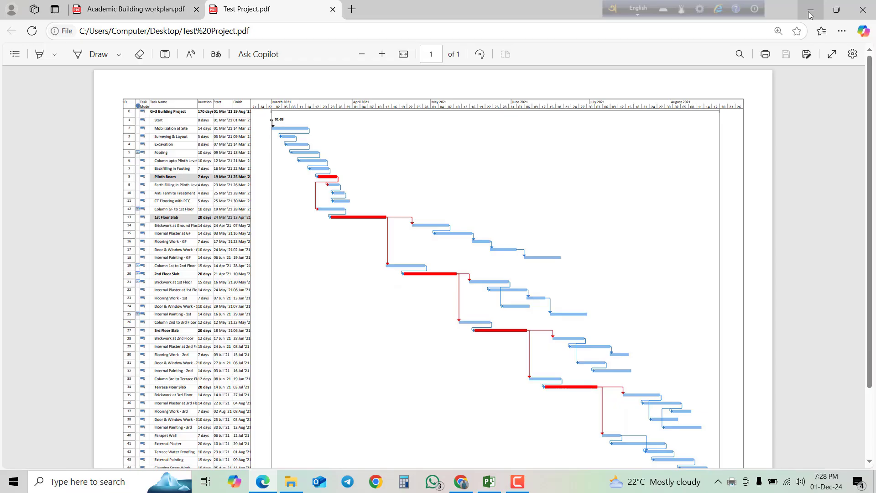
{"action": "left_click", "coordinate": [810, 10]}
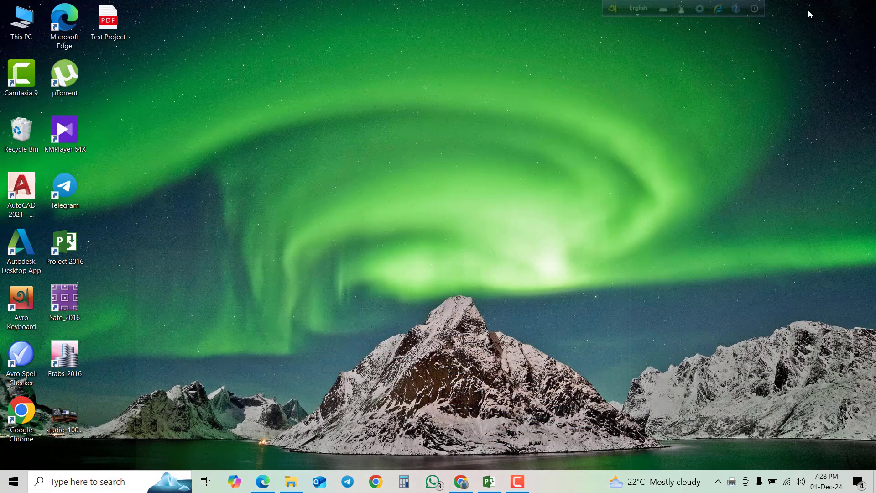
{"action": "double_click", "coordinate": [108, 21]}
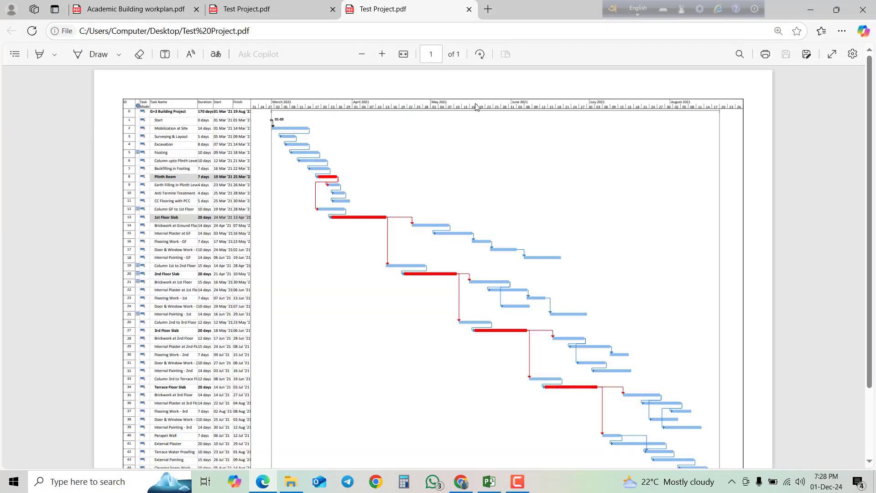
Step: Examine the printed schedule's timeline, page number, legend, and project name and date block in the PDF
{"action": "scroll", "coordinate": [477, 100], "scroll_direction": "down", "scroll_amount": 3}
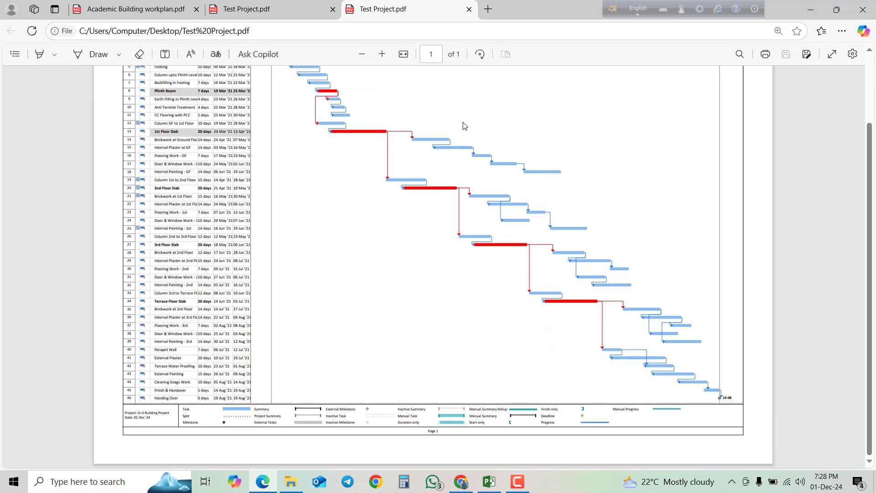
{"action": "scroll", "coordinate": [502, 132], "scroll_direction": "up", "scroll_amount": 3}
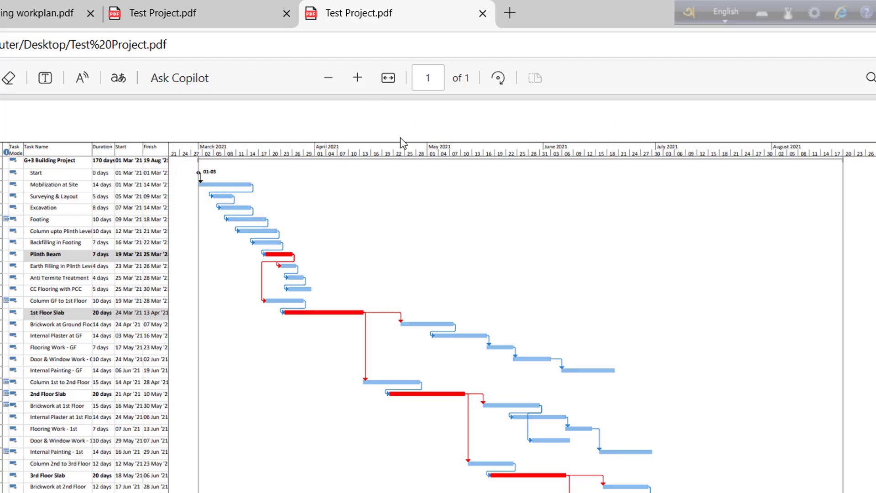
{"action": "scroll", "coordinate": [415, 132], "scroll_direction": "down", "scroll_amount": 3}
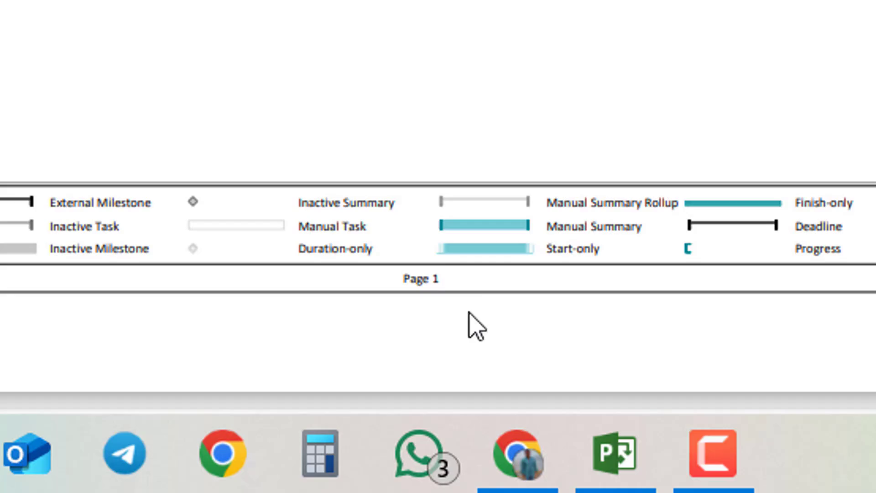
{"action": "scroll", "coordinate": [463, 333], "scroll_direction": "up", "scroll_amount": 10}
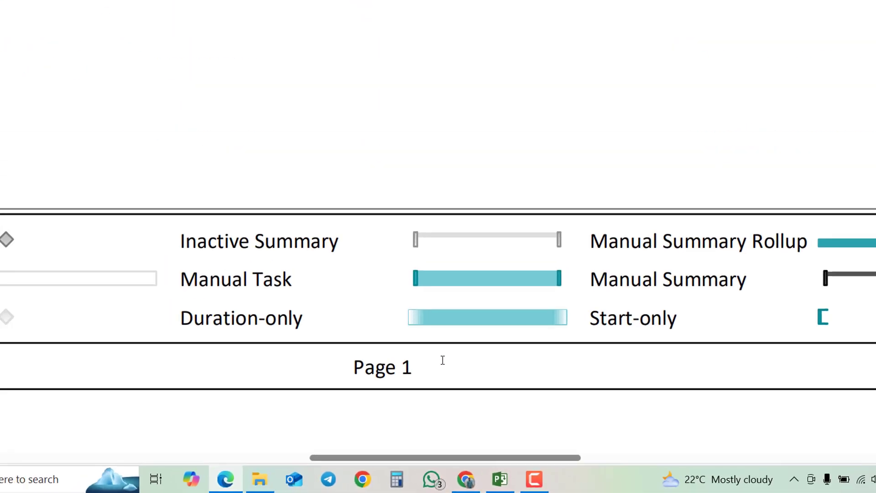
{"action": "scroll", "coordinate": [443, 360], "scroll_direction": "down", "scroll_amount": 10}
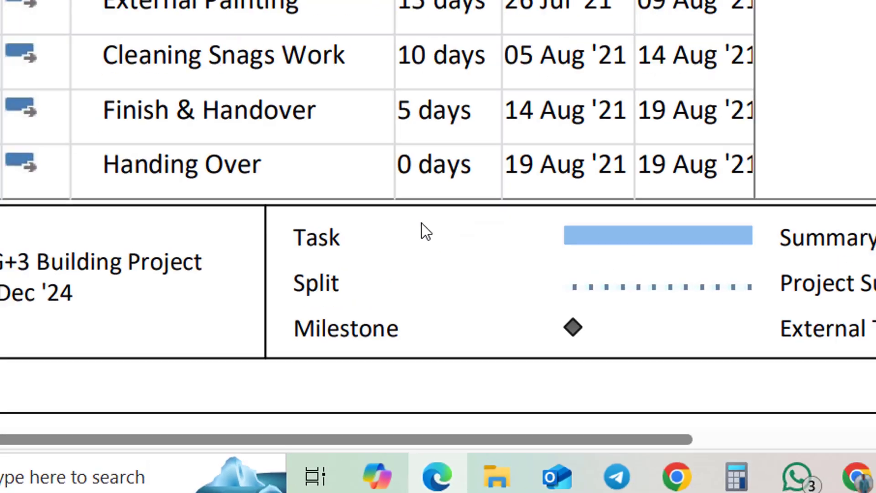
{"action": "scroll", "coordinate": [127, 376], "scroll_direction": "down", "scroll_amount": 2}
{"action": "scroll", "coordinate": [54, 389], "scroll_direction": "up", "scroll_amount": 2}
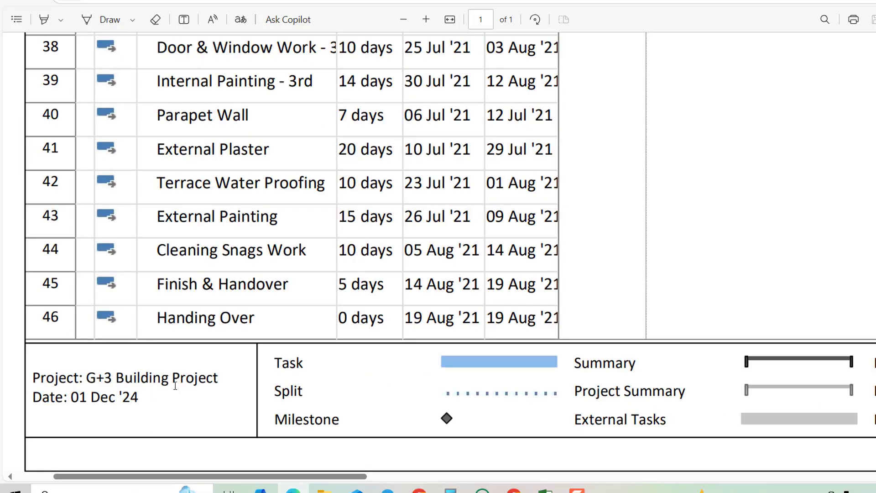
{"action": "scroll", "coordinate": [187, 376], "scroll_direction": "down", "scroll_amount": 3}
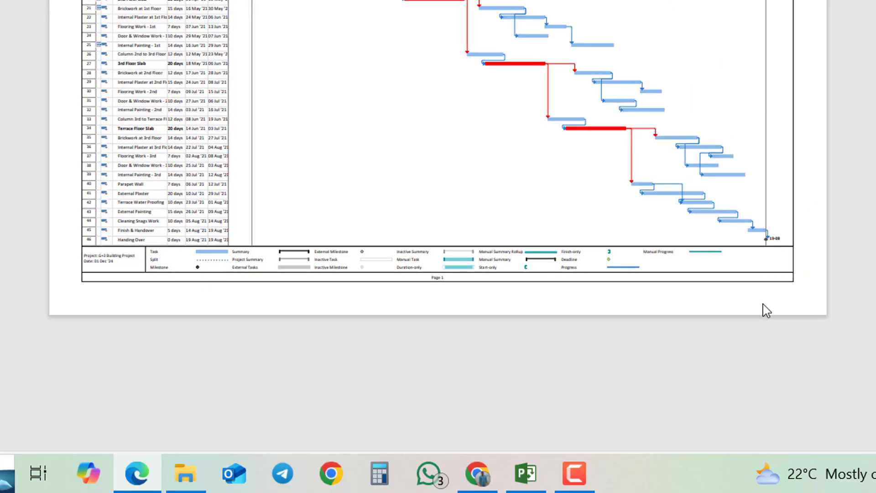
{"action": "scroll", "coordinate": [763, 304], "scroll_direction": "up", "scroll_amount": 3}
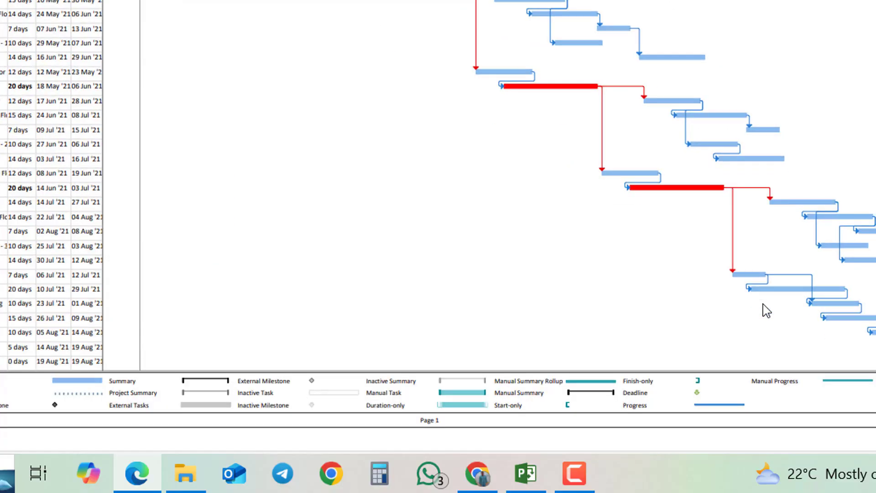
Step: Switch to Project and review the print page setup's orientation, scaling, paper size, margin and border settings
{"action": "left_click", "coordinate": [523, 478]}
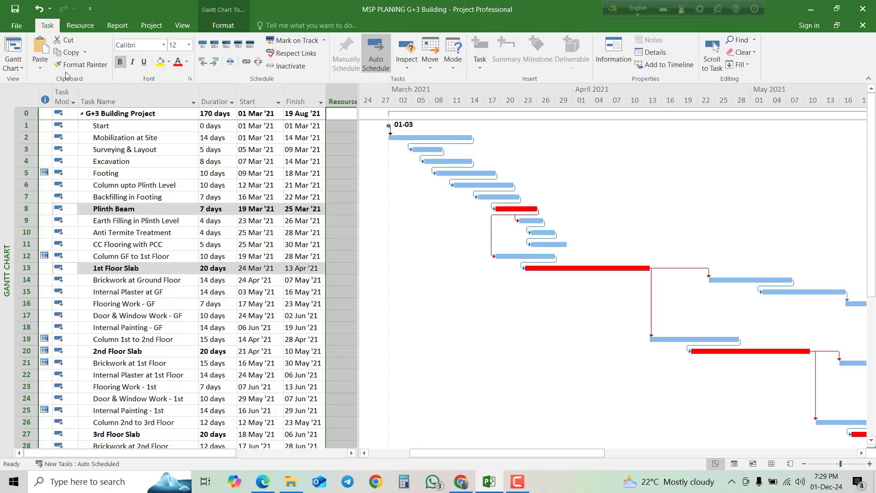
{"action": "key", "text": "ctrl+p"}
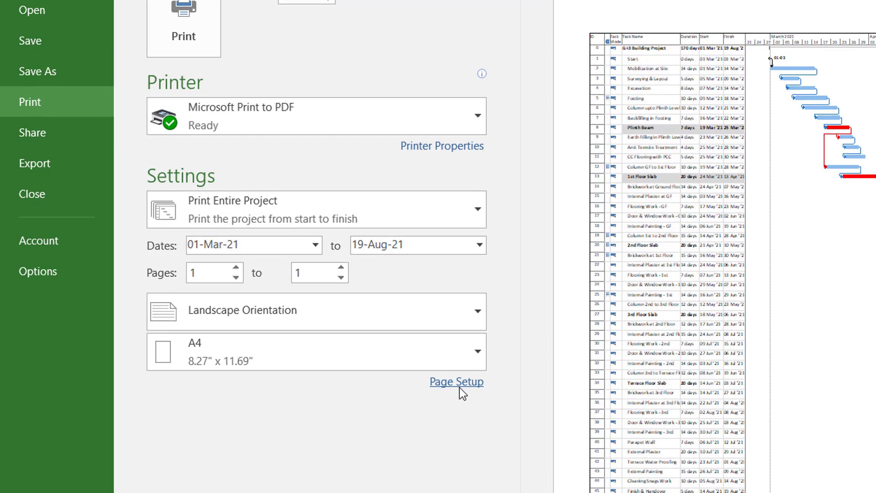
{"action": "left_click", "coordinate": [287, 323]}
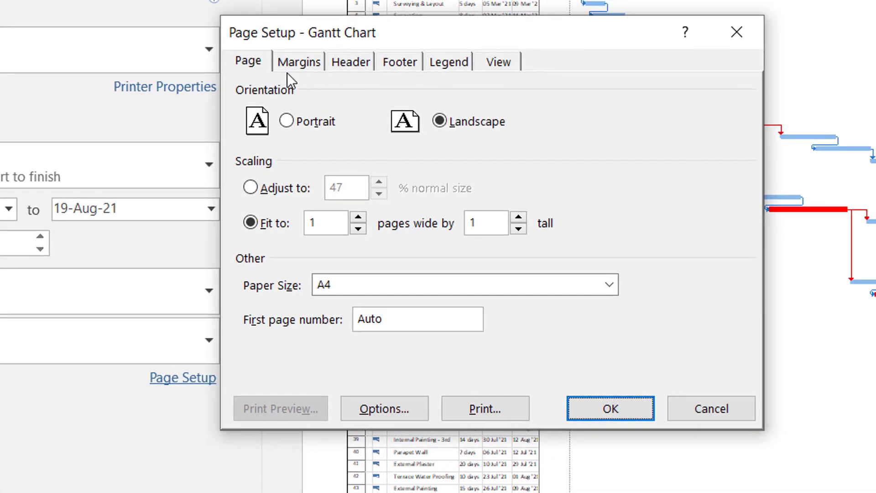
{"action": "left_click", "coordinate": [300, 61]}
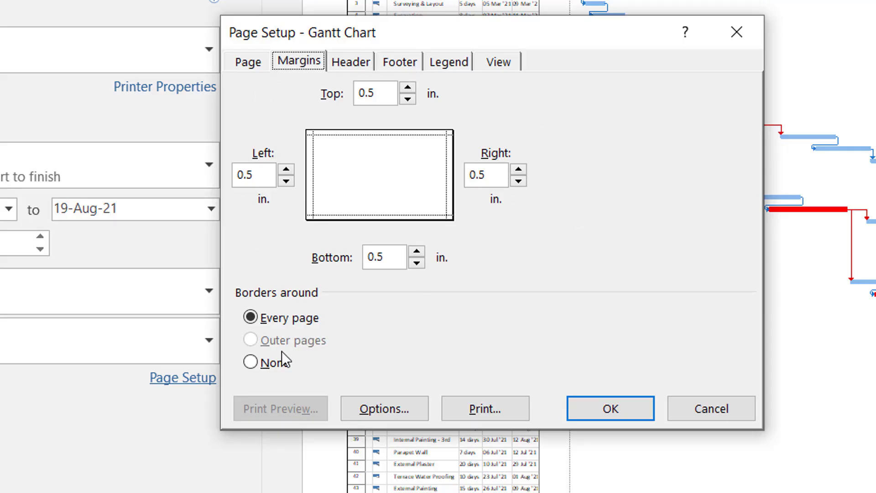
Step: Add the centered page header "Construction Schedule of Academic Building for SHU Project" and apply the page setup
{"action": "left_click", "coordinate": [347, 59]}
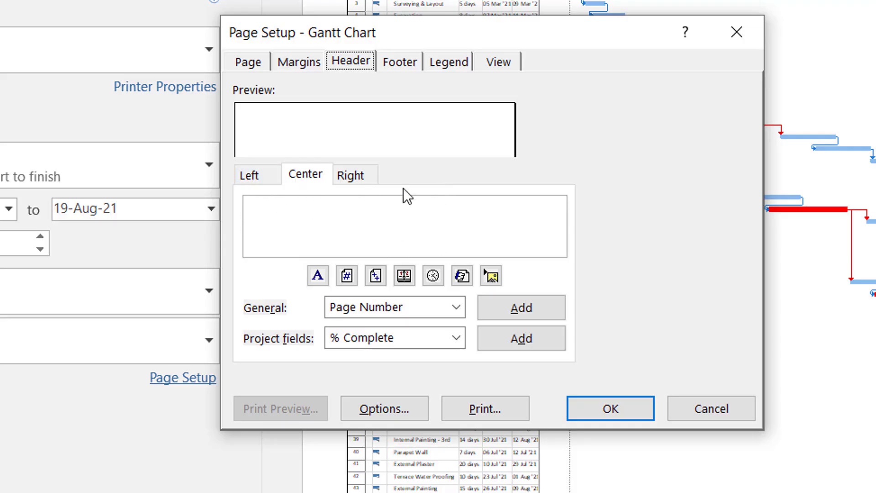
{"action": "left_click", "coordinate": [333, 223]}
{"action": "type", "text": "Cons"}
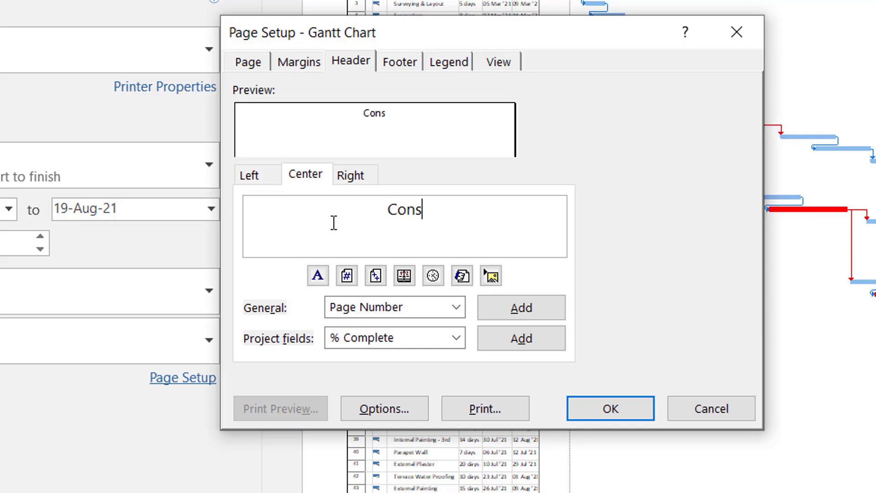
{"action": "type", "text": "truction"}
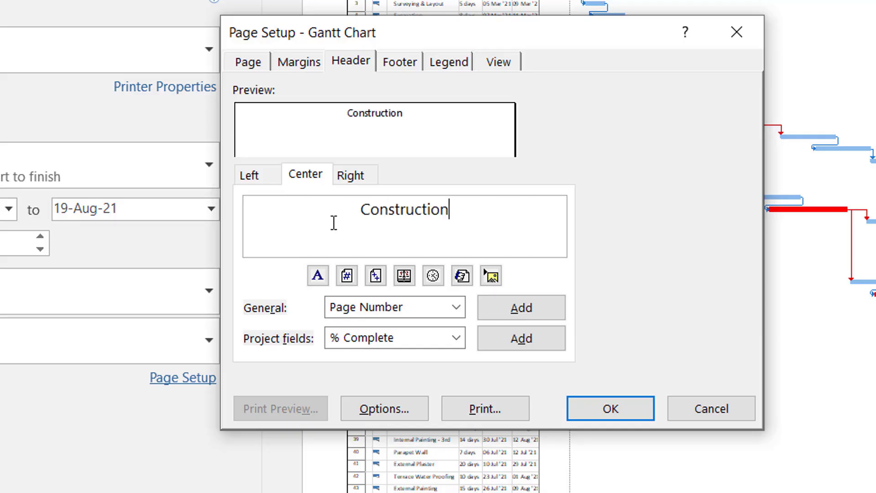
{"action": "type", "text": " Sch"}
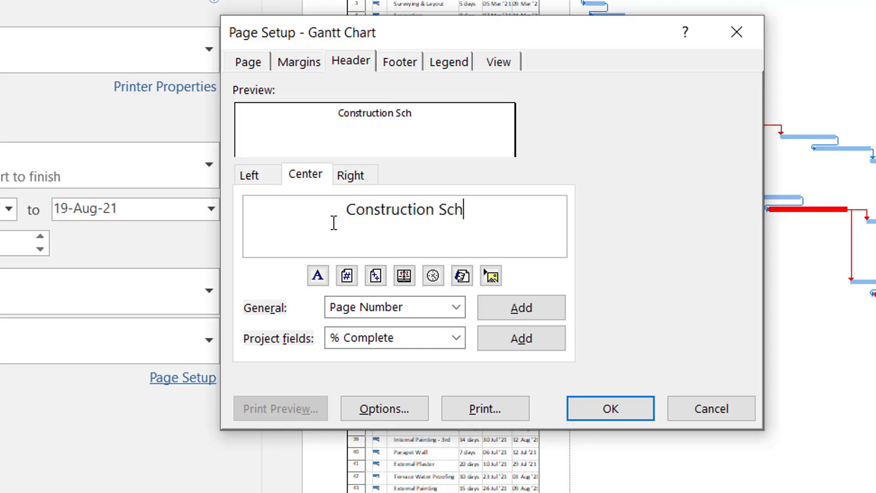
{"action": "type", "text": "edule "}
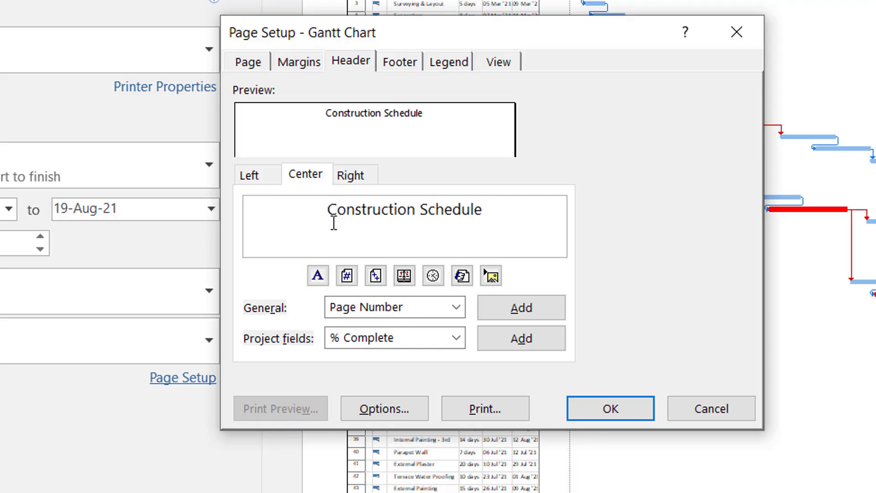
{"action": "type", "text": "of"}
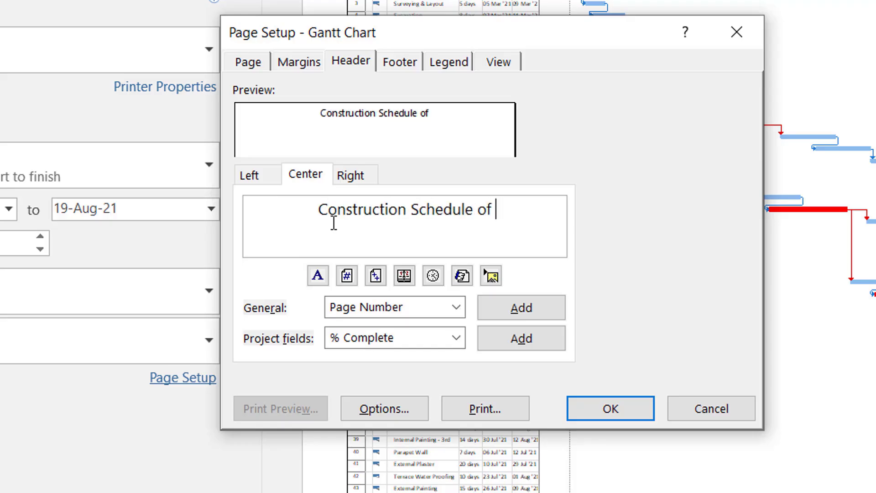
{"action": "type", "text": " Academic "}
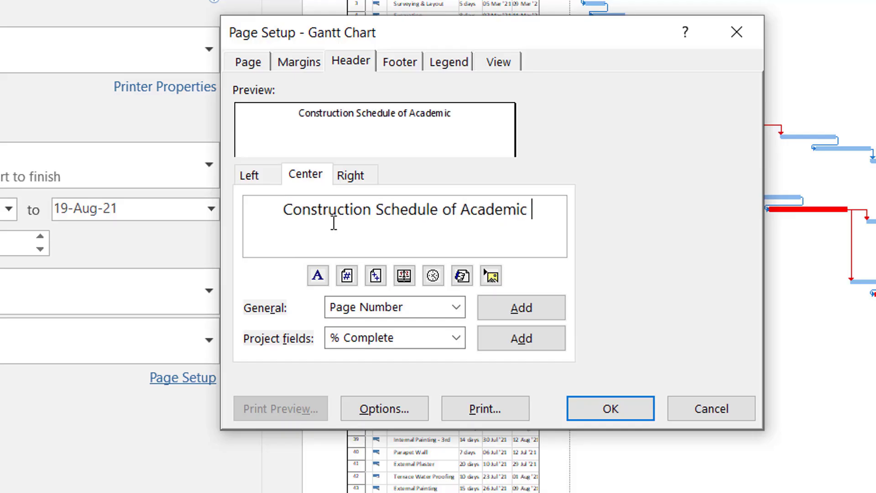
{"action": "type", "text": "Building"}
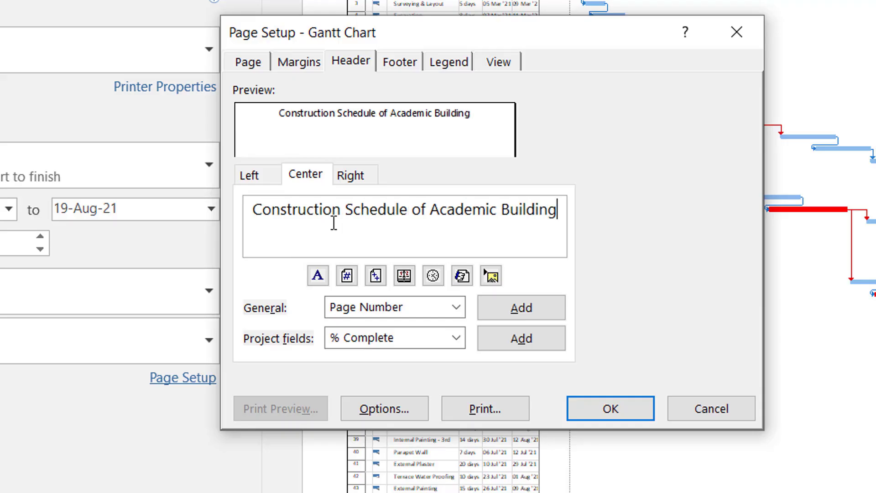
{"action": "type", "text": " Shu"}
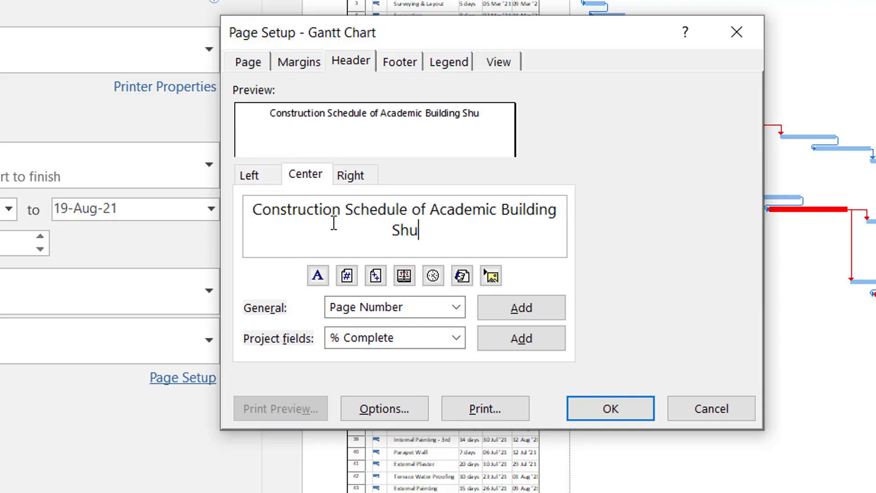
{"action": "key", "text": "BackSpace"}
{"action": "key", "text": "BackSpace"}
{"action": "key", "text": "BackSpace"}
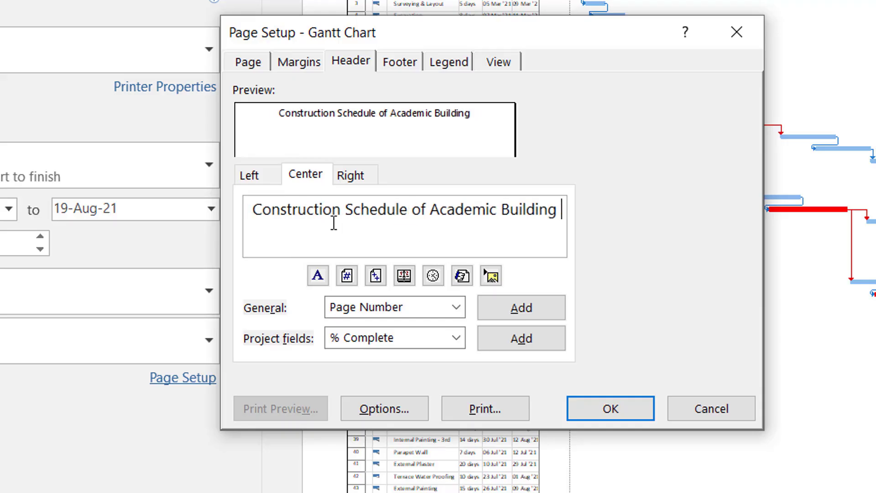
{"action": "type", "text": "For"}
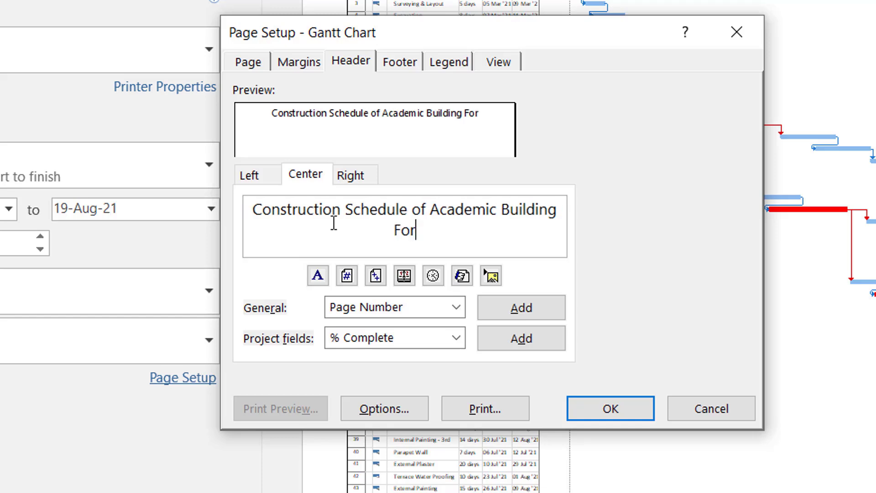
{"action": "key", "text": "BackSpace"}
{"action": "key", "text": "BackSpace"}
{"action": "key", "text": "BackSpace"}
{"action": "type", "text": "for"}
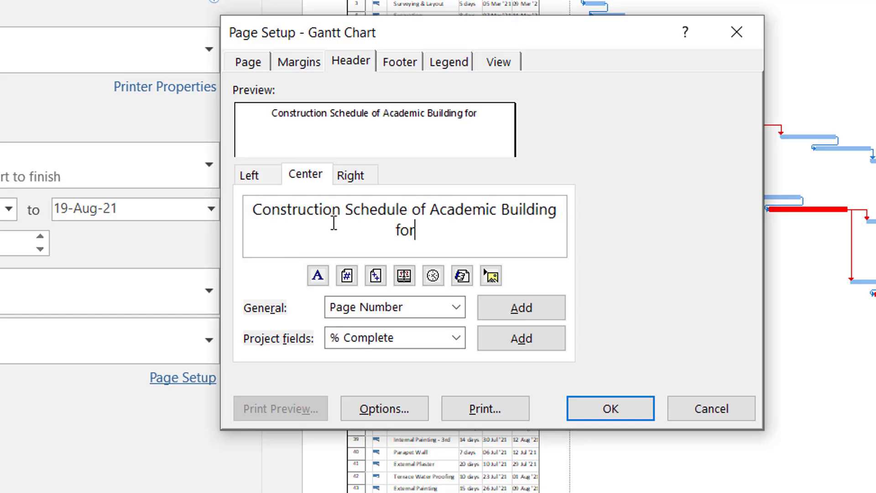
{"action": "type", "text": " SHU"}
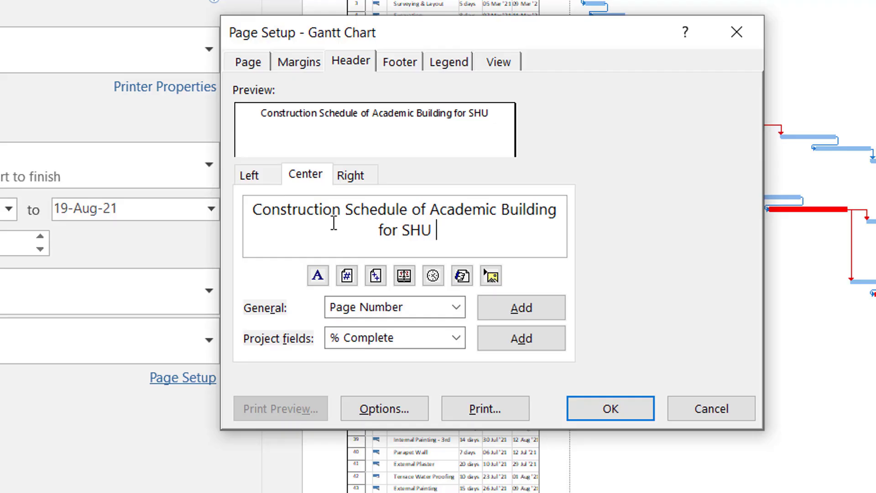
{"action": "type", "text": " Project"}
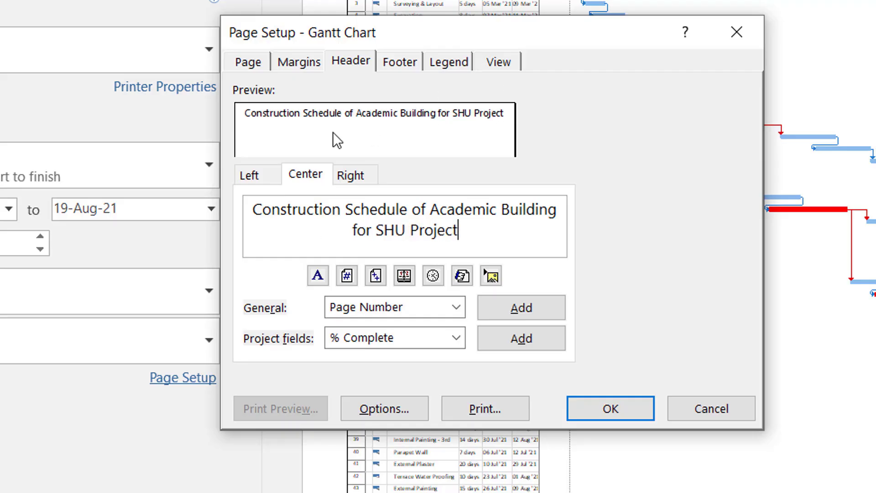
{"action": "left_click", "coordinate": [619, 414]}
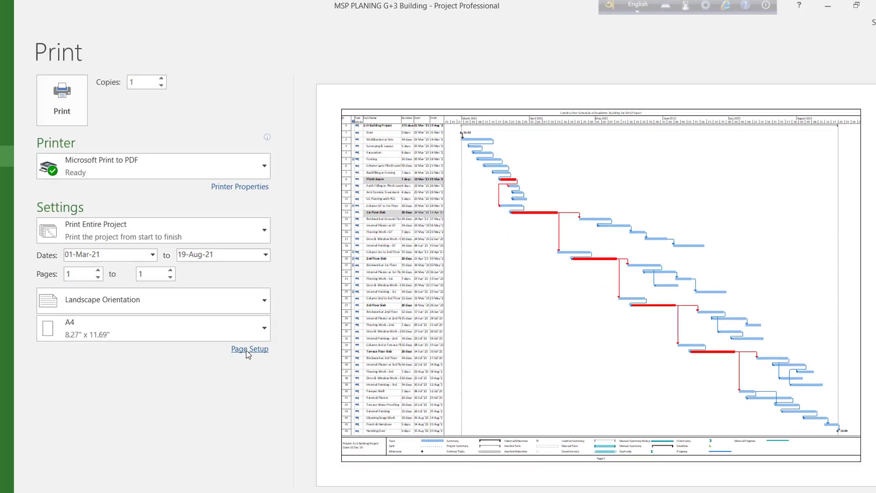
Step: Try to format the centered header text in Segoe UI Bold at size 26 and apply the page setup
{"action": "left_click", "coordinate": [248, 350]}
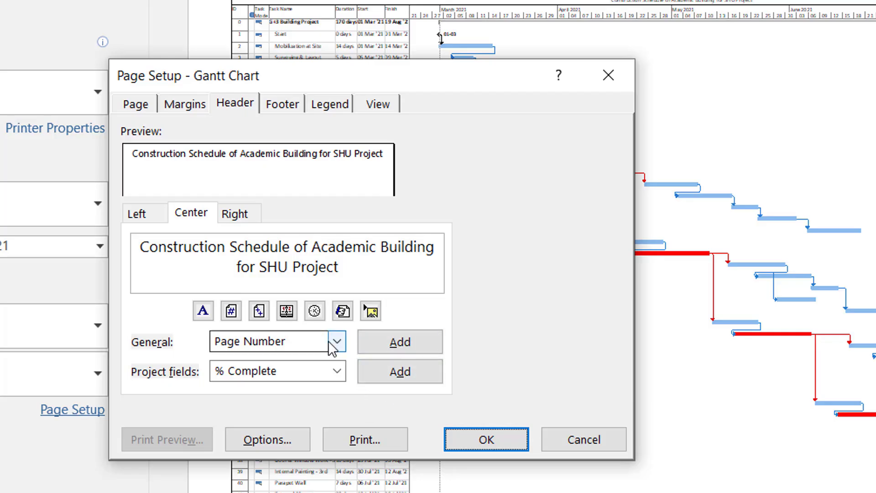
{"action": "left_click", "coordinate": [201, 316]}
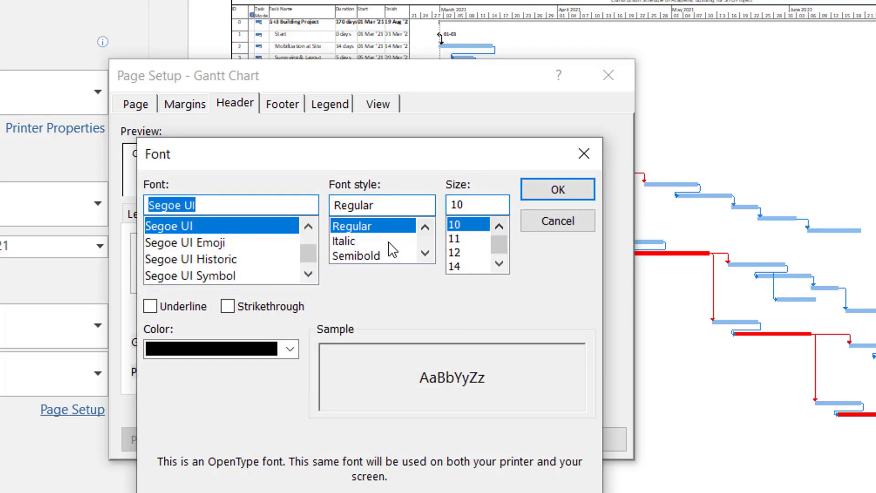
{"action": "left_click", "coordinate": [425, 254]}
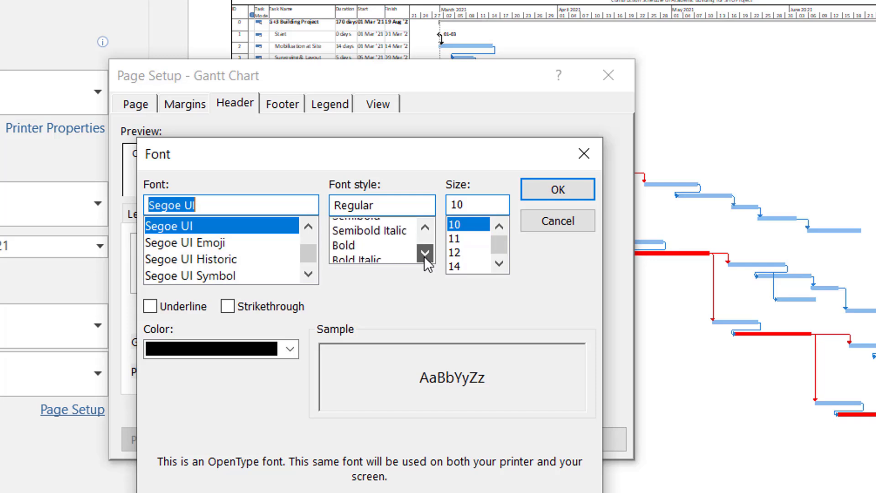
{"action": "left_click", "coordinate": [425, 227]}
{"action": "left_click", "coordinate": [358, 229]}
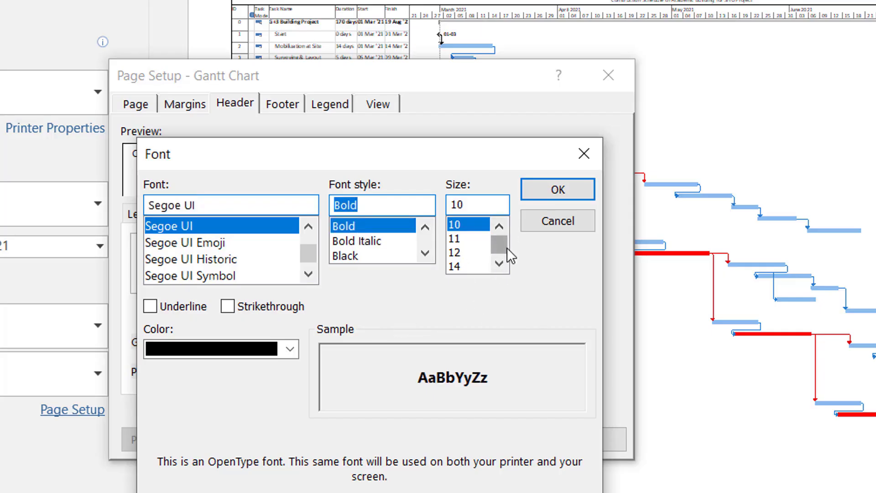
{"action": "left_click", "coordinate": [500, 261]}
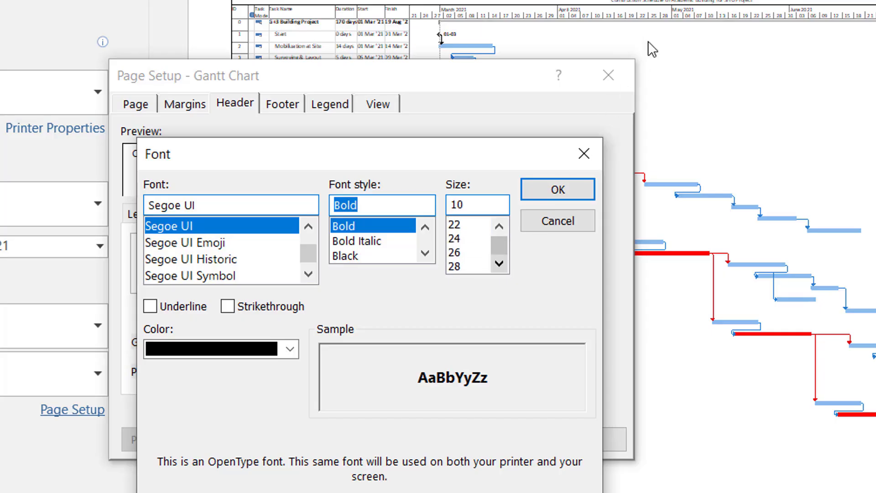
{"action": "left_click", "coordinate": [460, 252]}
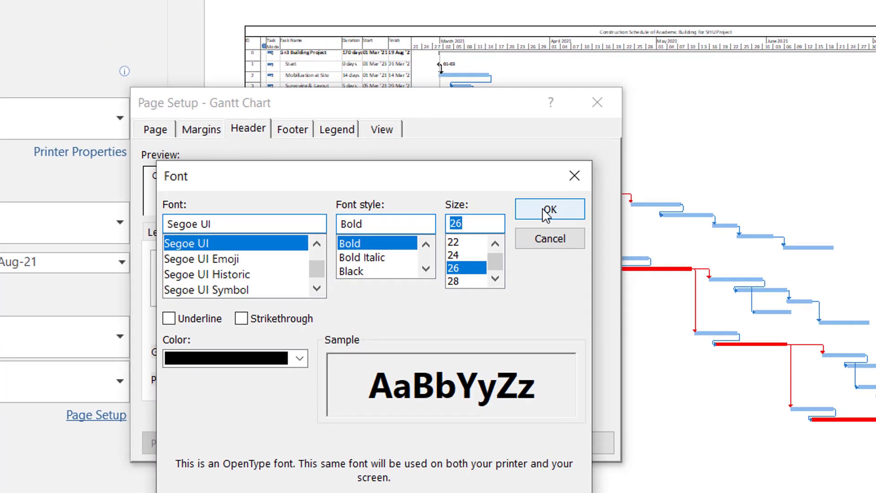
{"action": "left_click", "coordinate": [557, 190]}
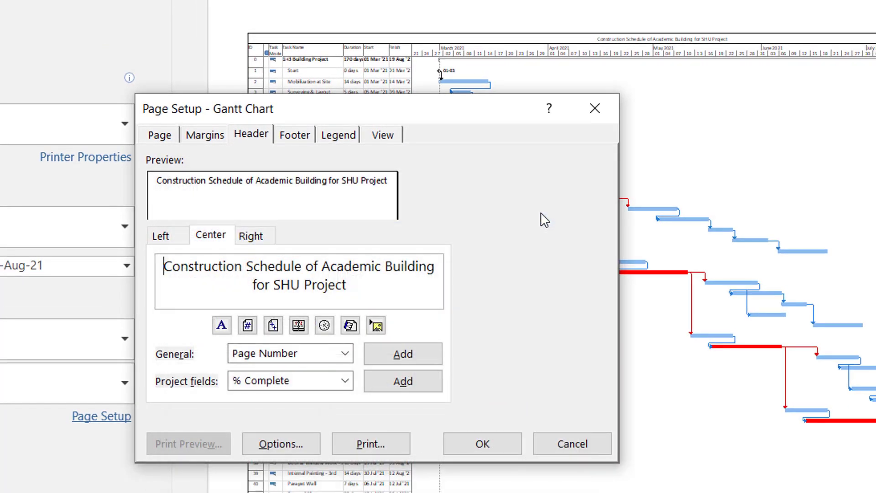
{"action": "left_click", "coordinate": [482, 445]}
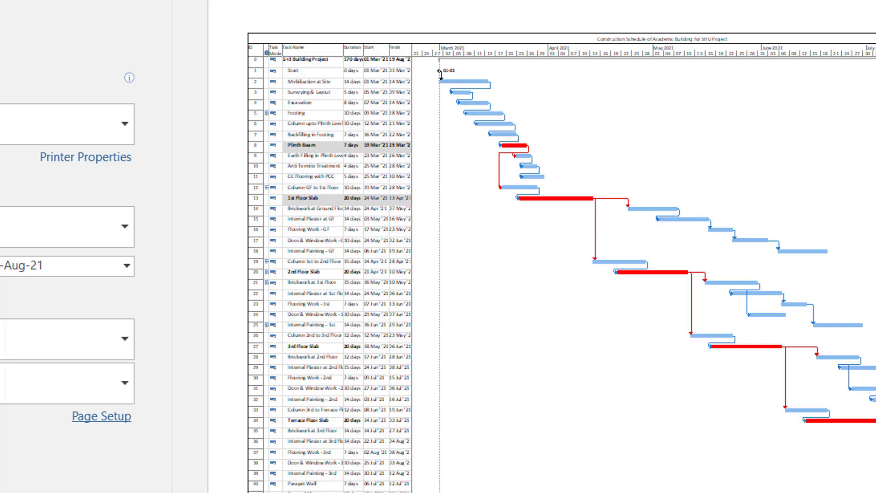
Step: Set the centered header text to size 12 and apply the page setup
{"action": "left_click", "coordinate": [108, 424]}
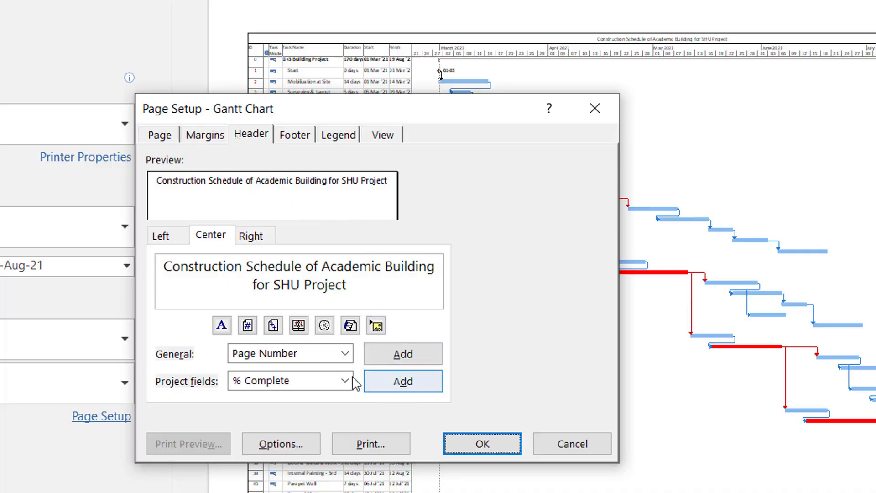
{"action": "left_click", "coordinate": [221, 324]}
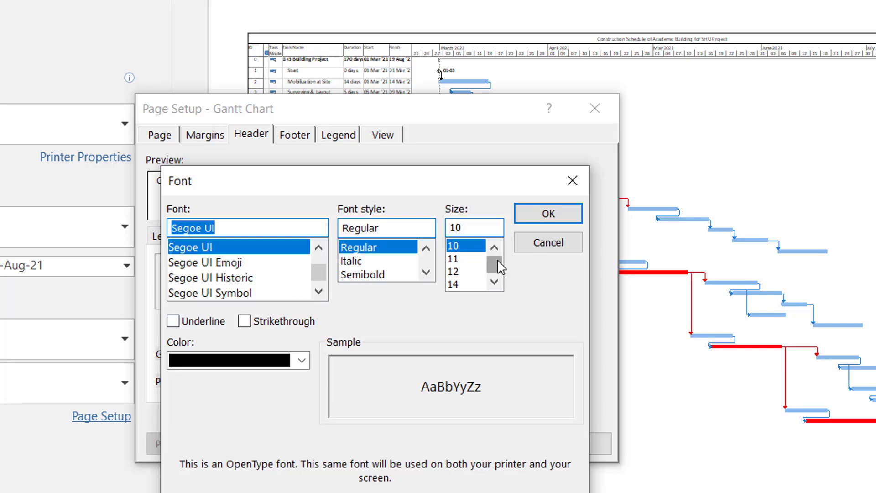
{"action": "left_click_drag", "start_coordinate": [499, 267], "coordinate": [498, 280]}
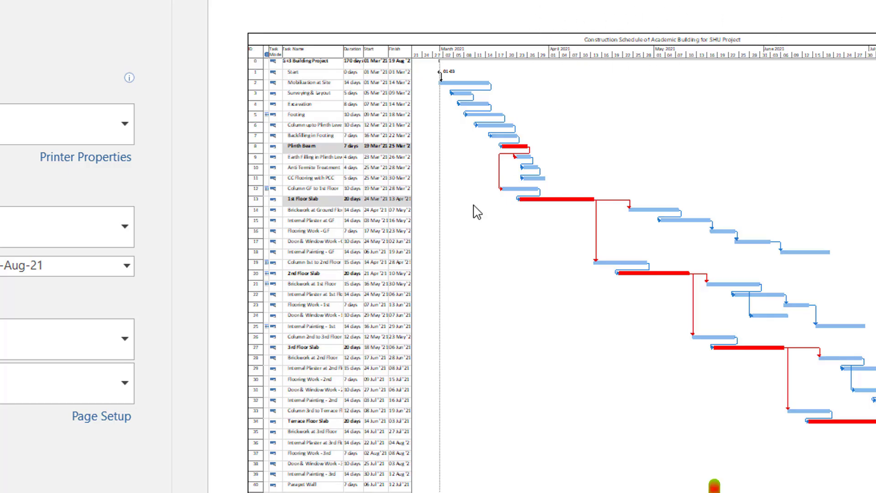
Step: Try to format the centered header text in Times New Roman Bold at size 48 and apply the page setup
{"action": "left_click", "coordinate": [103, 418]}
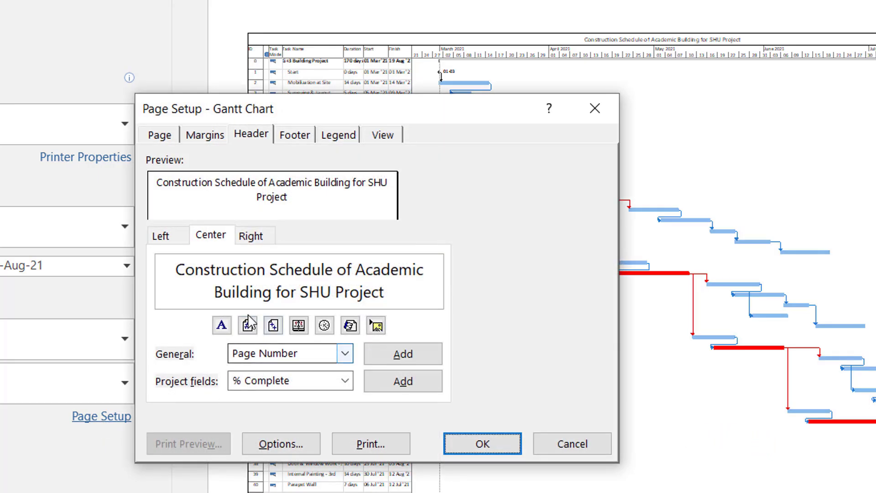
{"action": "left_click", "coordinate": [221, 325]}
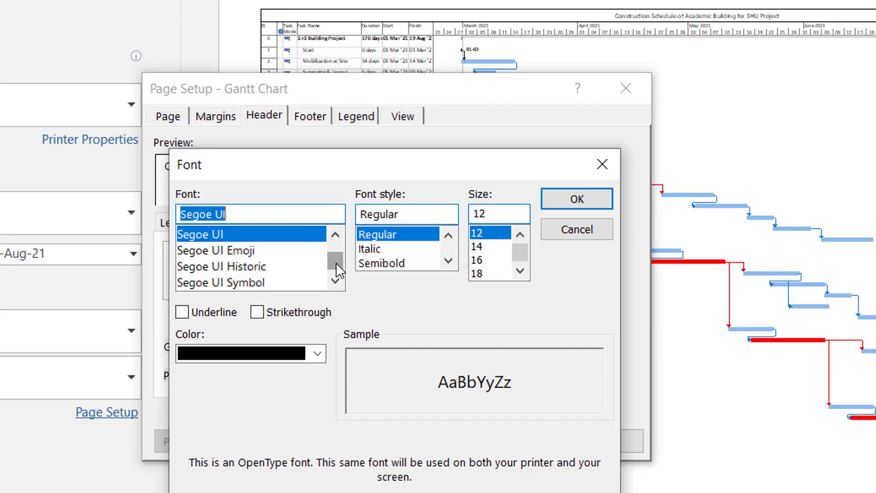
{"action": "type", "text": "tim"}
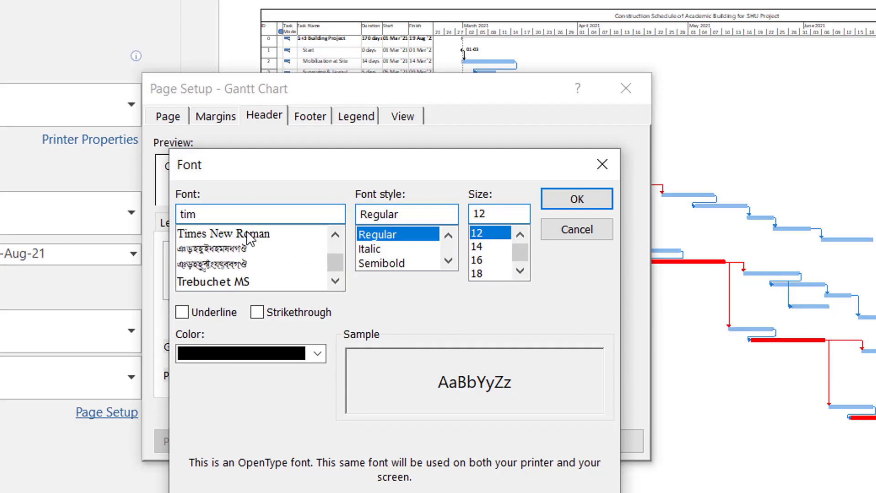
{"action": "left_click", "coordinate": [251, 235]}
{"action": "left_click", "coordinate": [392, 263]}
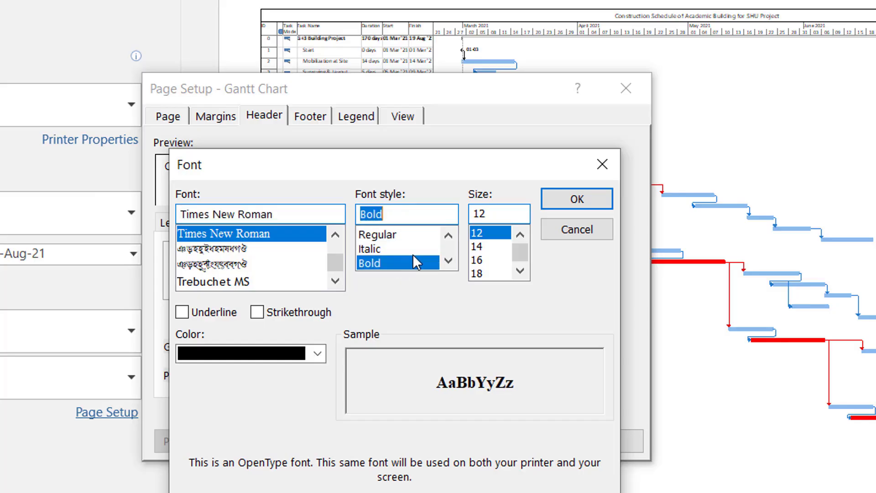
{"action": "left_click", "coordinate": [520, 252]}
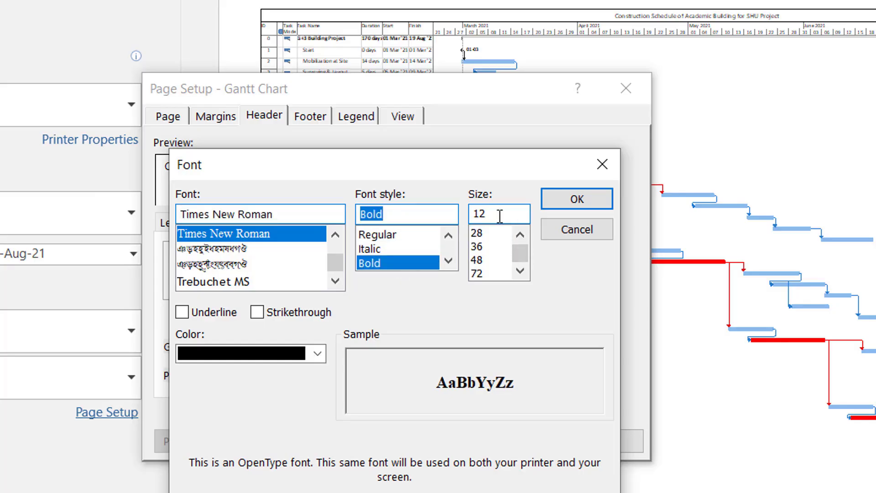
{"action": "left_click", "coordinate": [481, 260]}
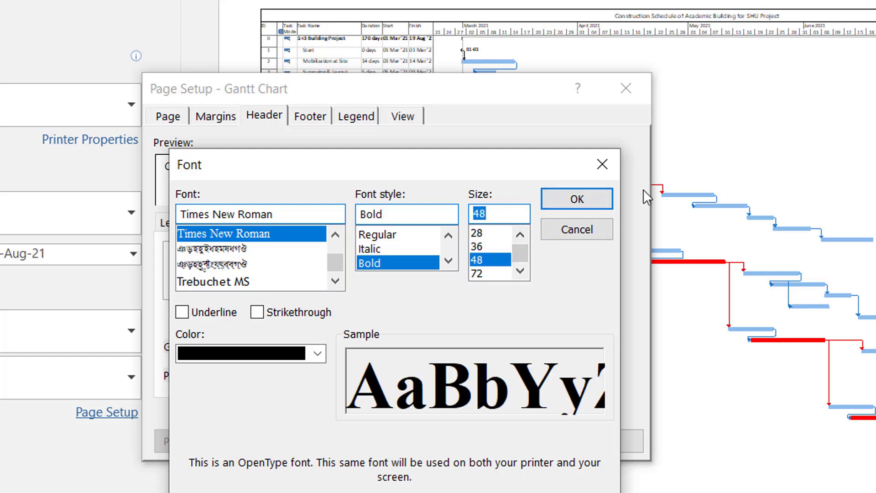
{"action": "left_click", "coordinate": [604, 202]}
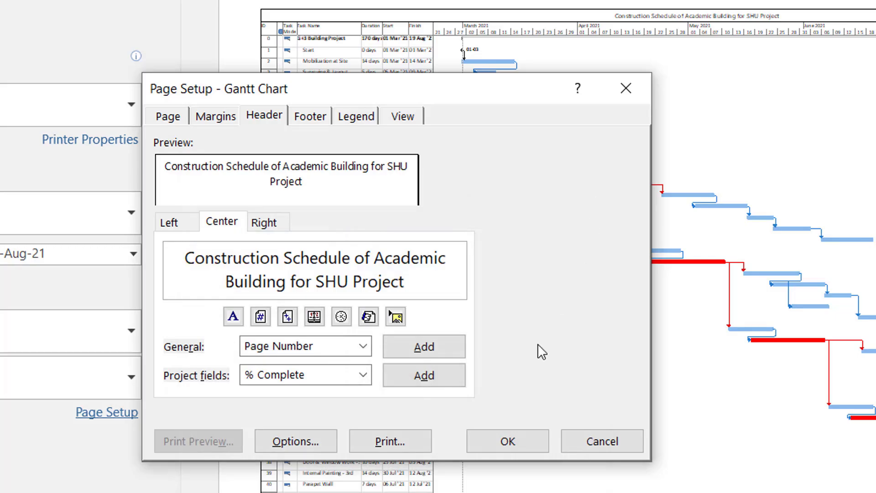
{"action": "left_click", "coordinate": [508, 441]}
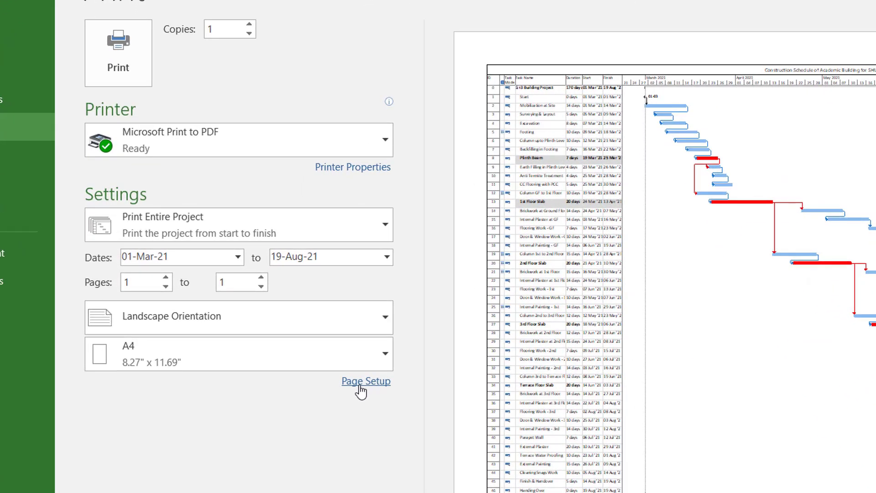
Step: Select the entire centered header text in the page setup and set its font to Times New Roman Bold
{"action": "left_click", "coordinate": [360, 386]}
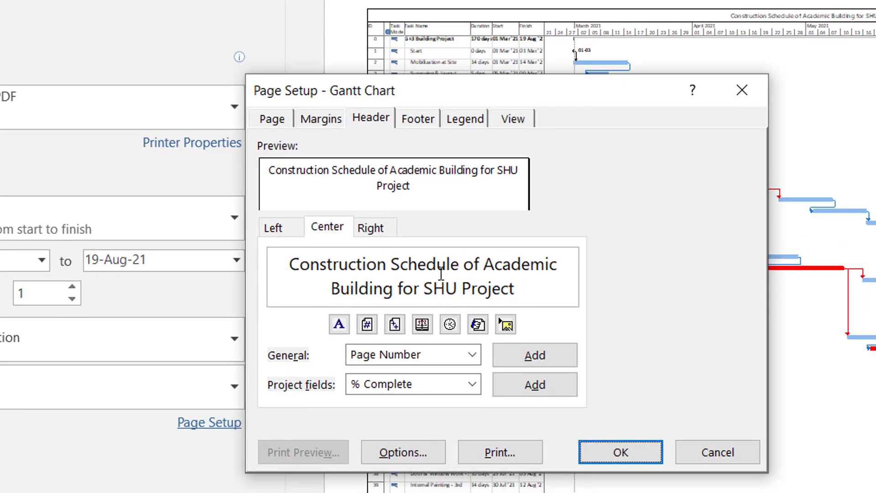
{"action": "left_click", "coordinate": [458, 273]}
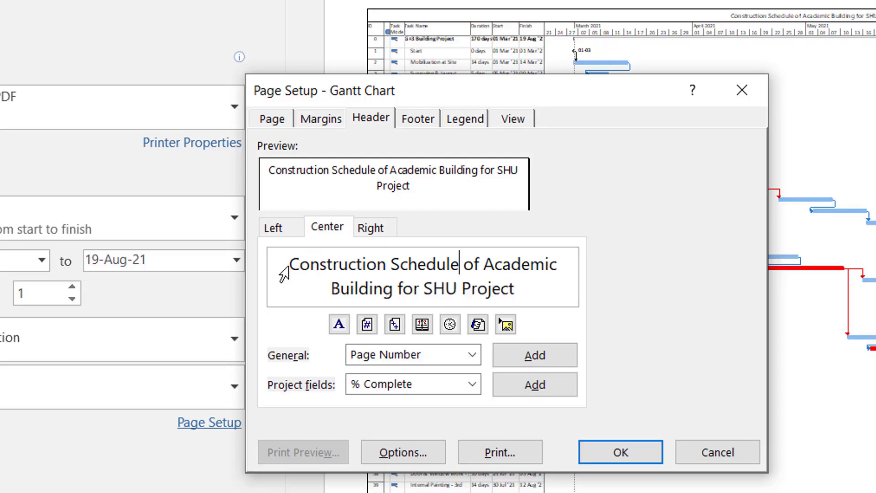
{"action": "left_click_drag", "start_coordinate": [289, 265], "coordinate": [534, 287]}
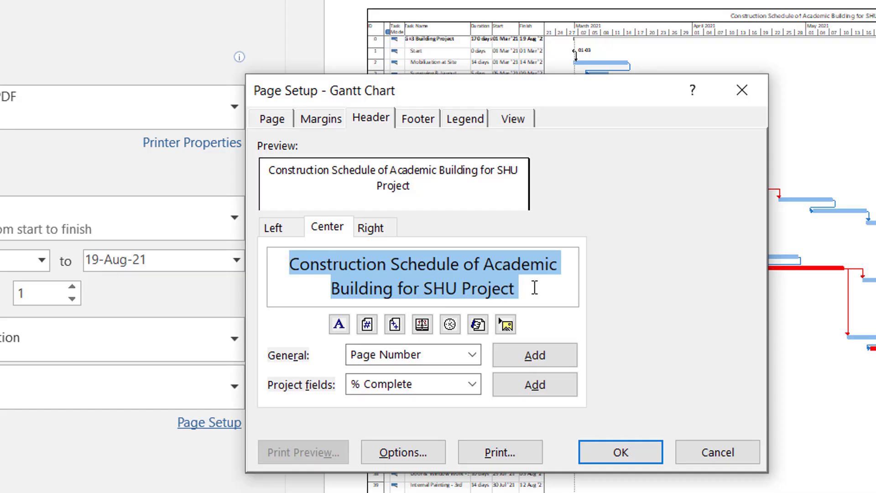
{"action": "left_click", "coordinate": [428, 280]}
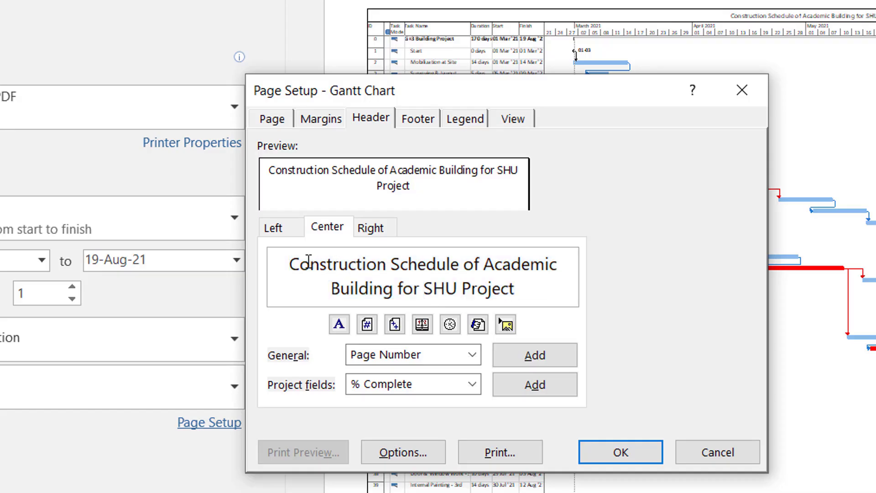
{"action": "left_click", "coordinate": [367, 262]}
{"action": "key", "text": "ctrl+a"}
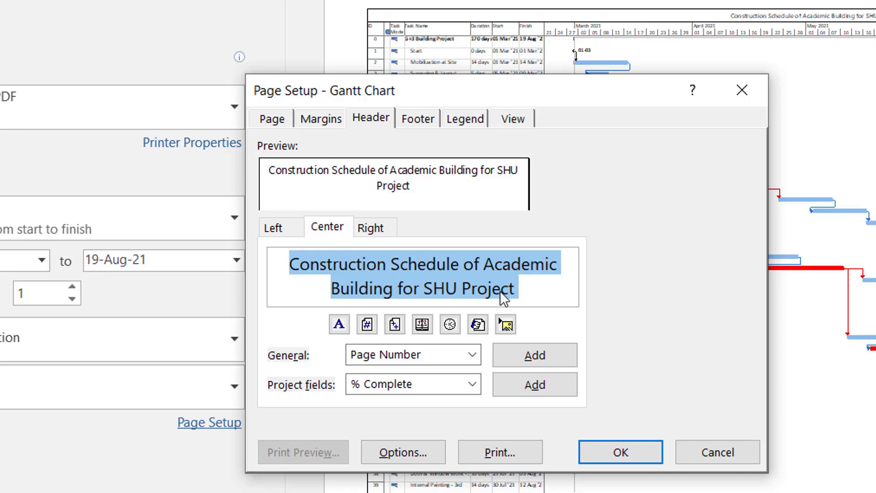
{"action": "left_click", "coordinate": [337, 326]}
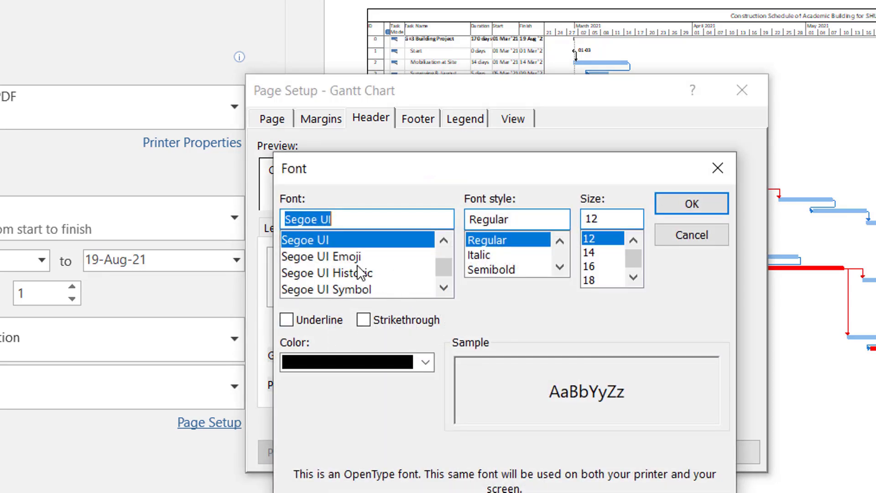
{"action": "type", "text": "tim"}
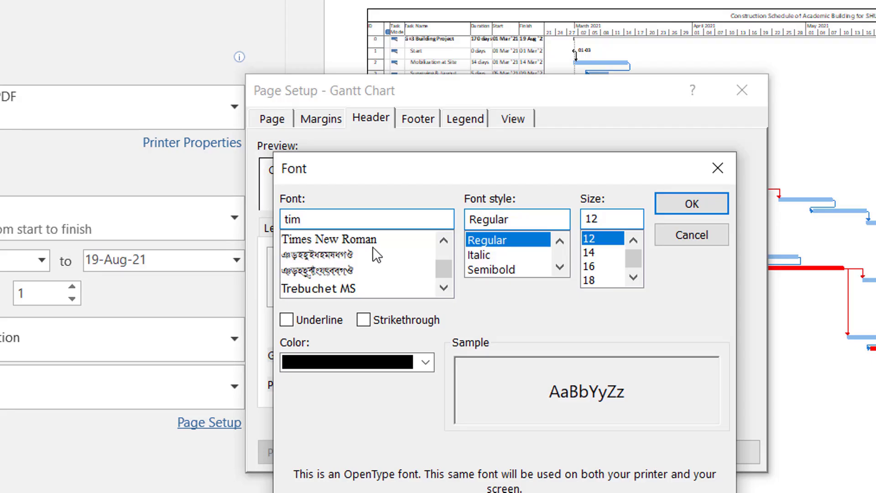
{"action": "left_click", "coordinate": [371, 238]}
{"action": "left_click", "coordinate": [494, 268]}
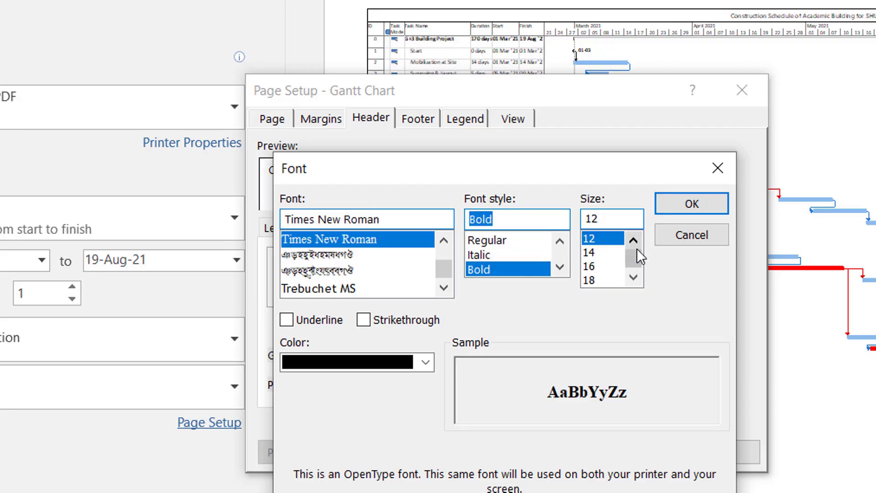
Step: Set the selected header text's size to 48 and apply the page setup
{"action": "left_click", "coordinate": [628, 279]}
{"action": "left_click", "coordinate": [628, 279]}
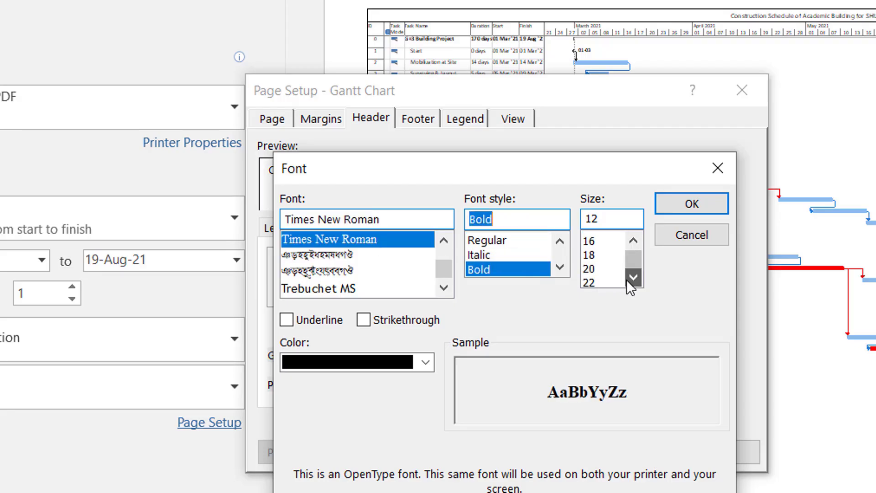
{"action": "left_click", "coordinate": [629, 279]}
{"action": "left_click", "coordinate": [629, 279]}
{"action": "left_click", "coordinate": [632, 277]}
{"action": "left_click", "coordinate": [632, 277]}
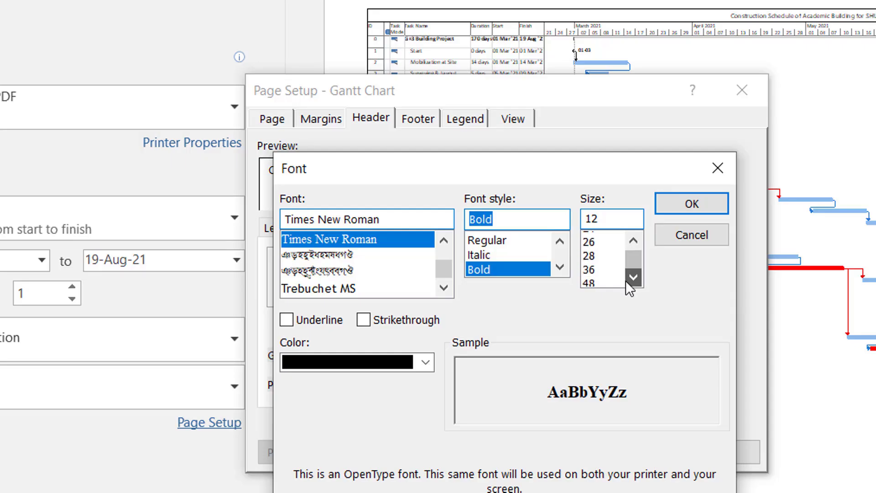
{"action": "key", "text": "Tab"}
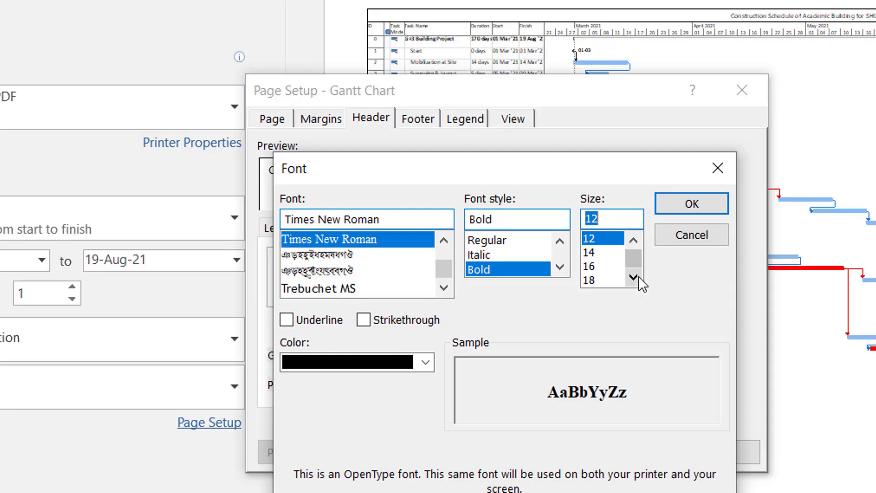
{"action": "type", "text": "36"}
{"action": "key", "text": "BackSpace"}
{"action": "key", "text": "BackSpace"}
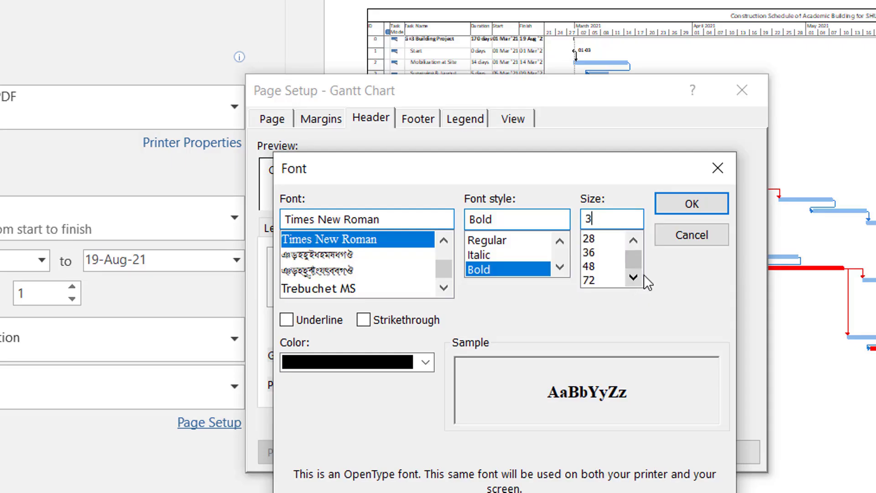
{"action": "type", "text": "48"}
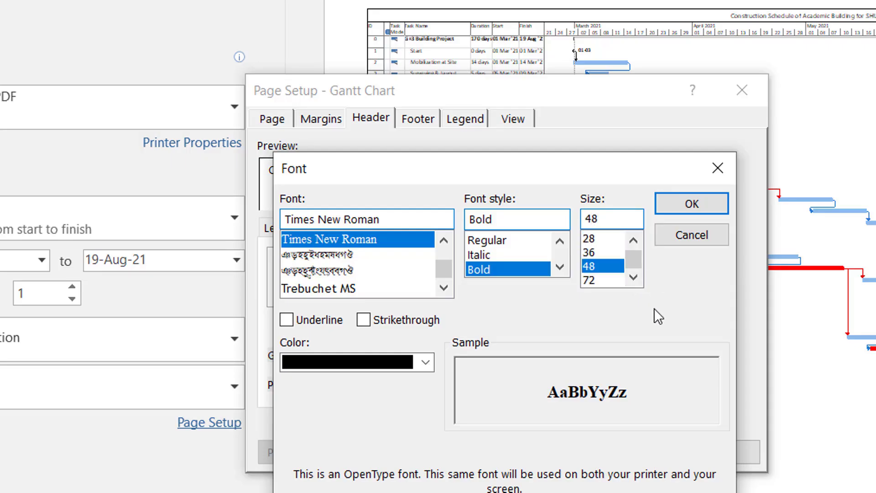
{"action": "left_click", "coordinate": [694, 212]}
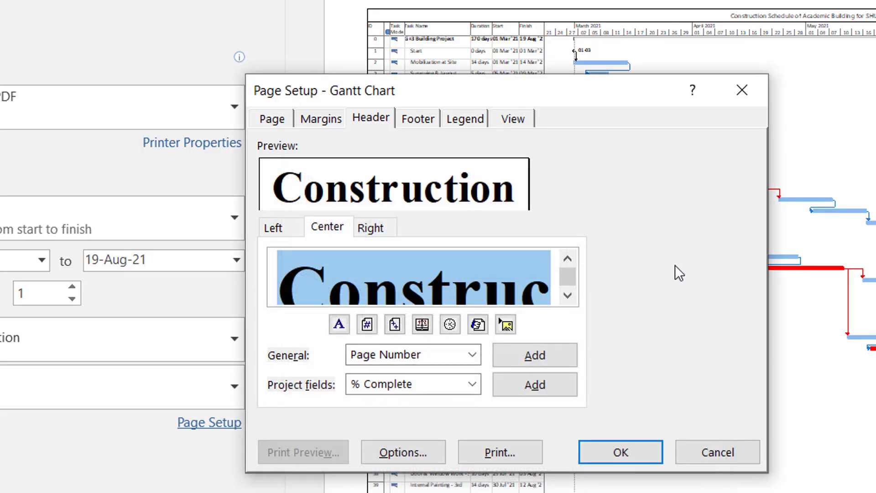
{"action": "left_click", "coordinate": [635, 445]}
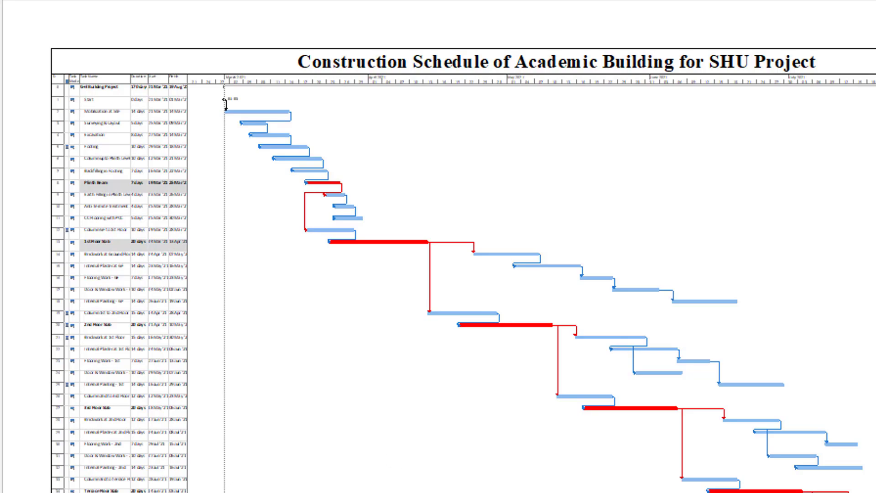
Step: Compare the header in the Test Project.pdf printout with the header in Project's print preview
{"action": "left_click", "coordinate": [490, 484]}
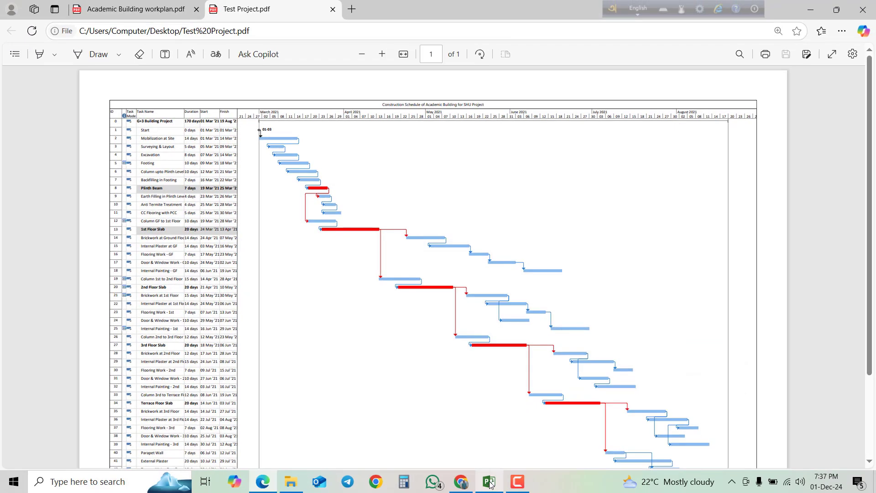
{"action": "left_click", "coordinate": [490, 483]}
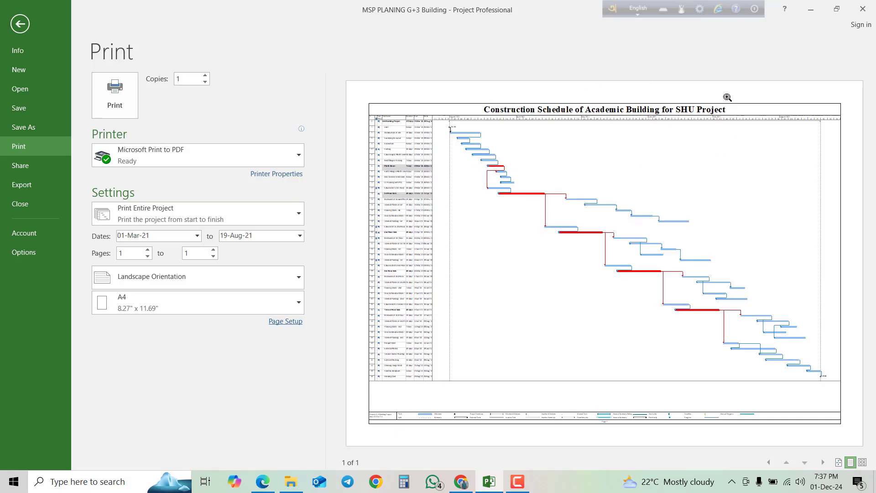
{"action": "left_click", "coordinate": [484, 486]}
{"action": "left_click", "coordinate": [493, 490]}
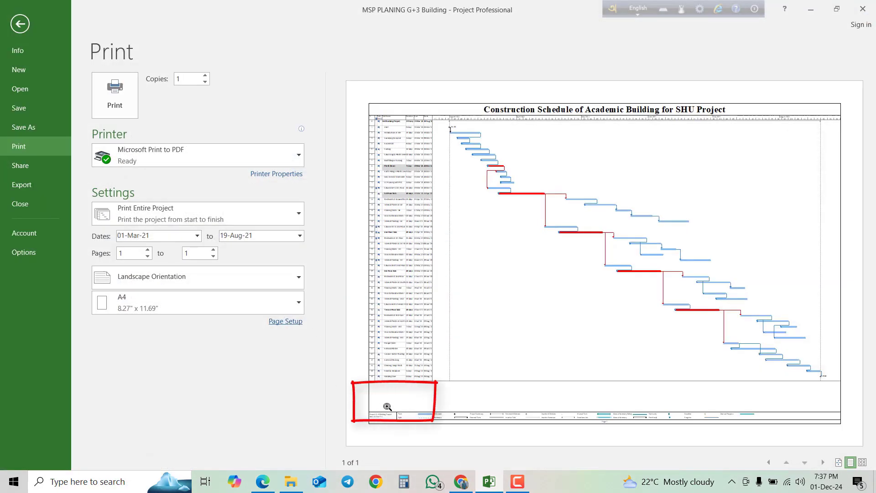
Step: Enter "Project 2024" as the centered legend text in the Gantt chart's page setup
{"action": "left_click", "coordinate": [285, 321]}
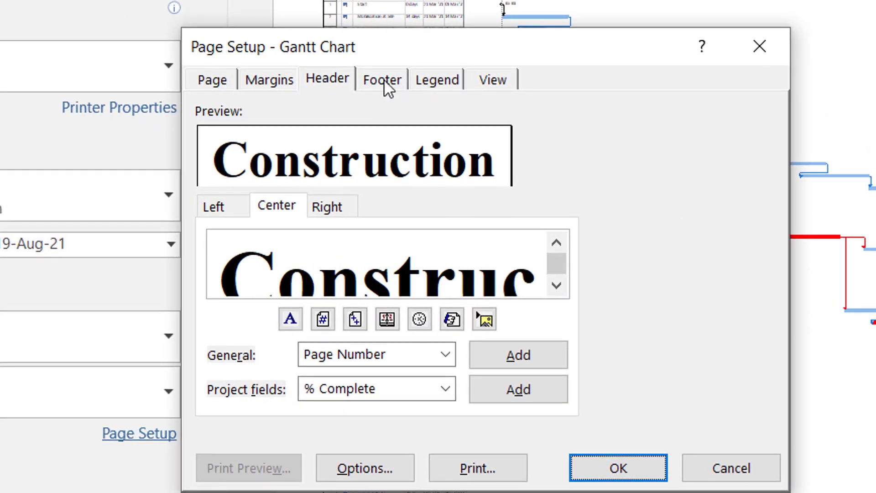
{"action": "left_click", "coordinate": [435, 78]}
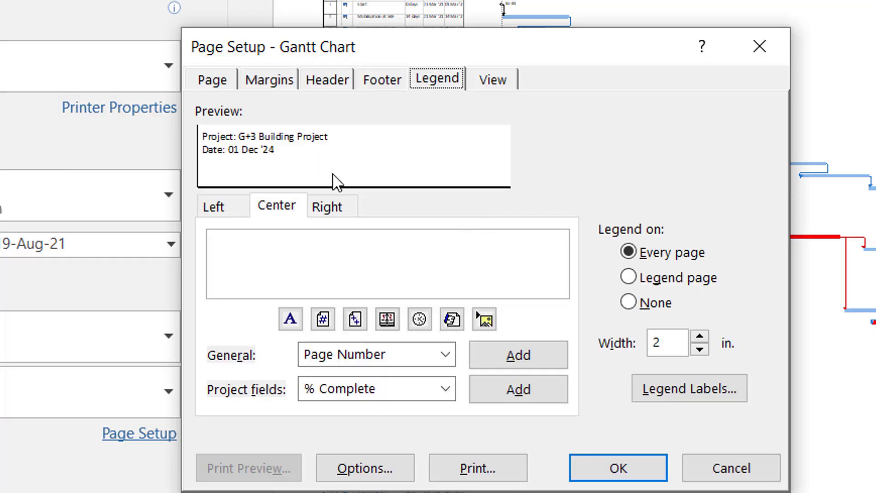
{"action": "left_click", "coordinate": [357, 259]}
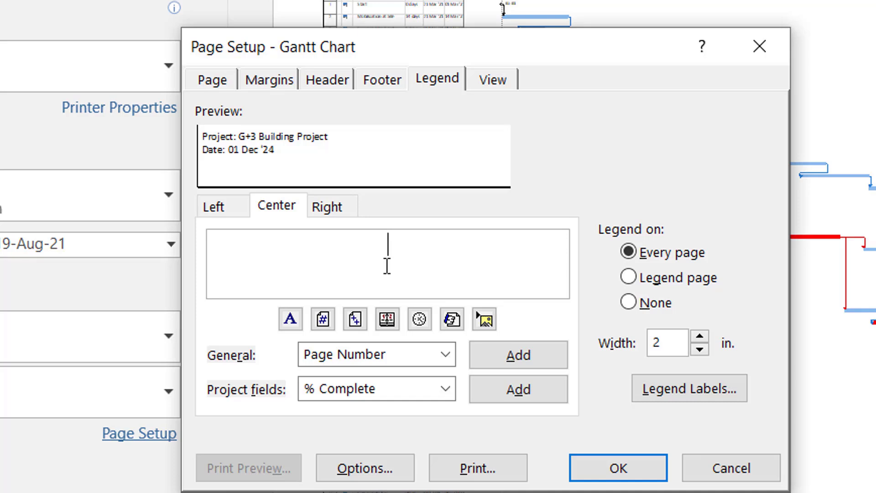
{"action": "type", "text": "Prohec"}
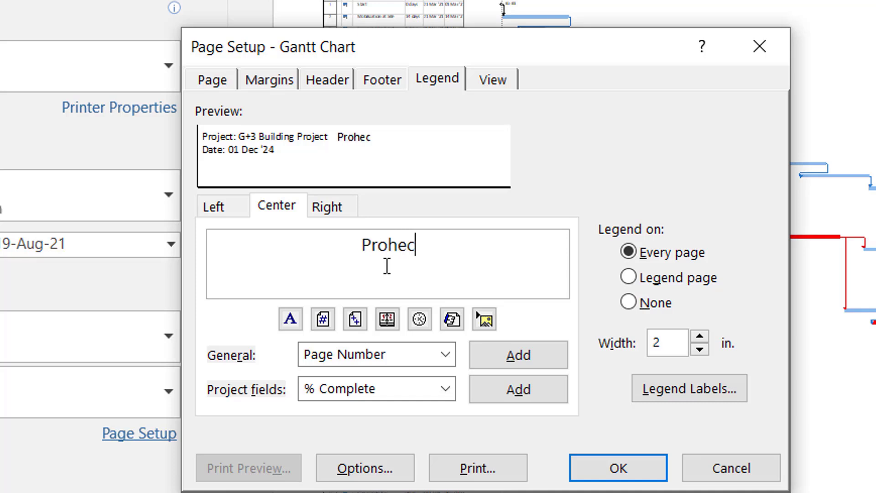
{"action": "type", "text": "t 2024"}
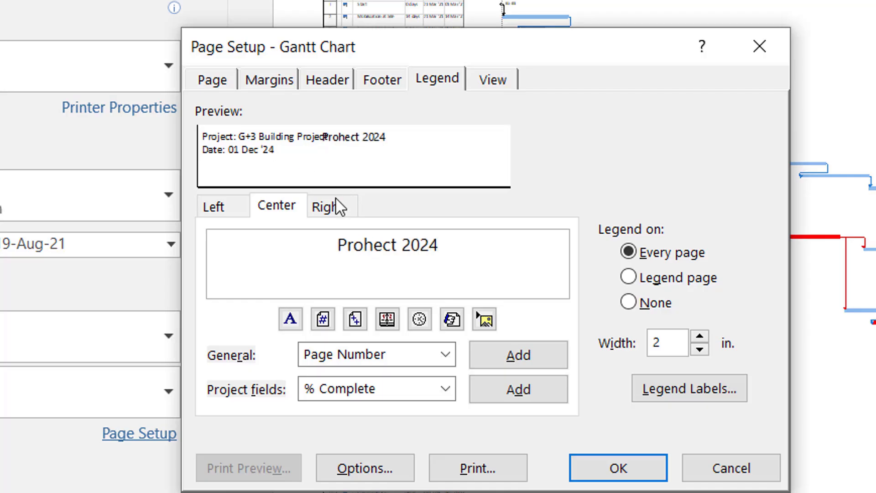
{"action": "left_click", "coordinate": [372, 249]}
{"action": "key", "text": "BackSpace"}
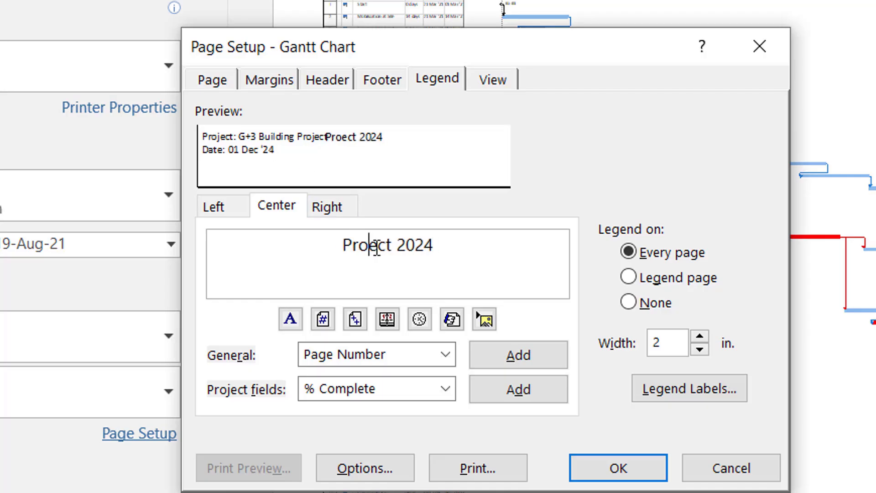
{"action": "type", "text": "j"}
{"action": "left_click", "coordinate": [494, 240]}
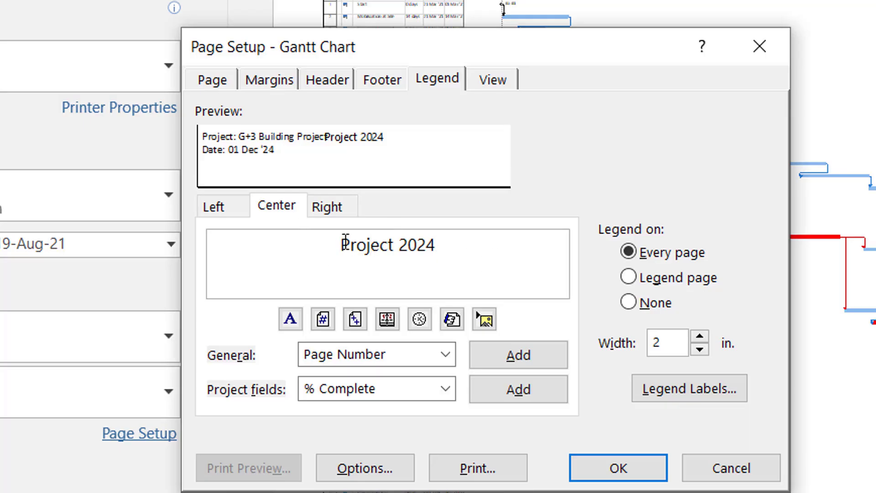
Step: Try turning the legend off for the printout and set it back to every page
{"action": "left_click_drag", "start_coordinate": [343, 246], "coordinate": [451, 242]}
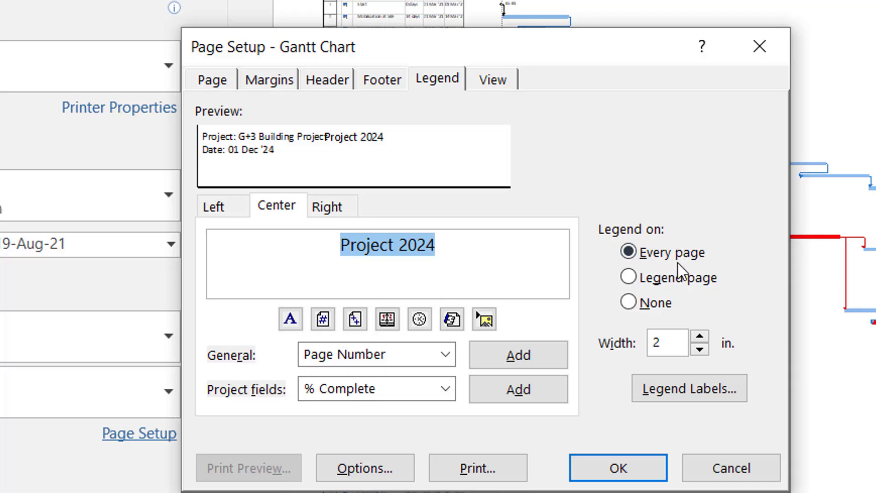
{"action": "left_click", "coordinate": [658, 302]}
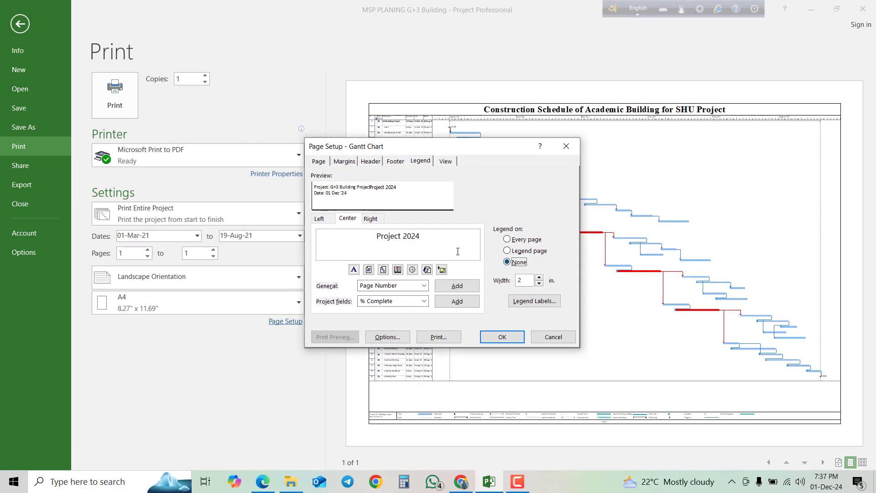
{"action": "left_click", "coordinate": [505, 240]}
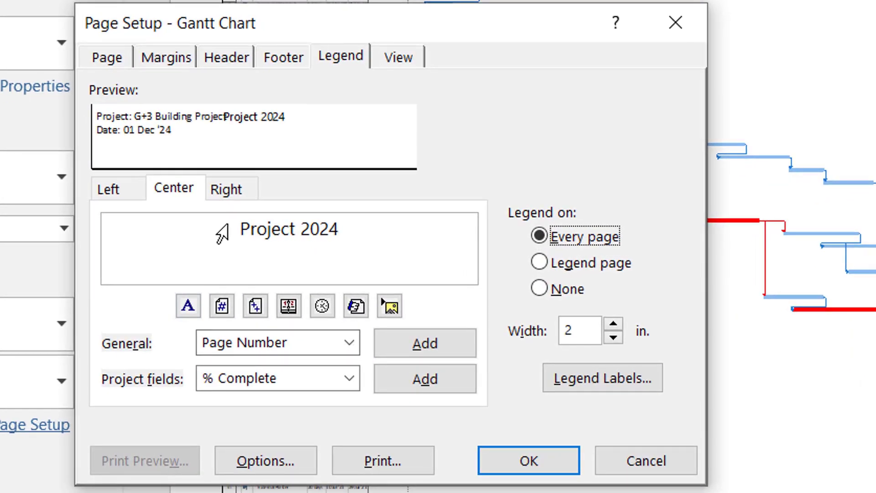
Step: Format the centered legend text "Project 2024" in Times New Roman Bold at size 48 and apply the page setup
{"action": "left_click", "coordinate": [223, 235]}
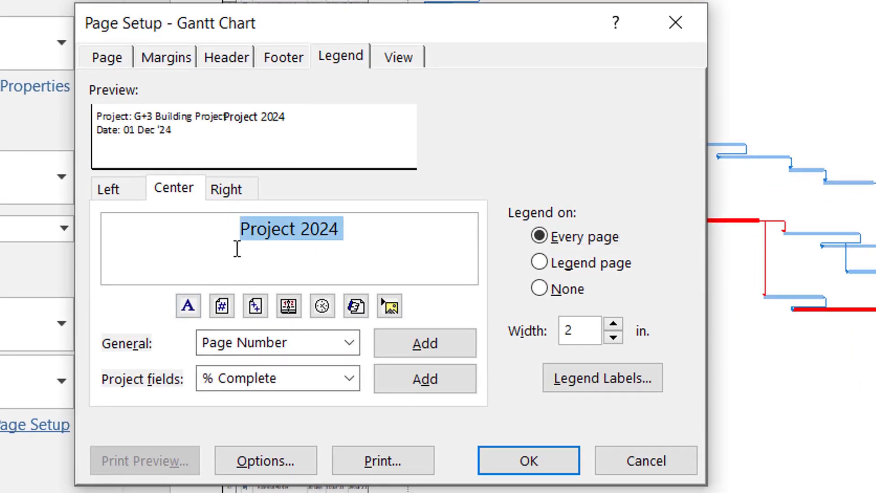
{"action": "left_click", "coordinate": [187, 306]}
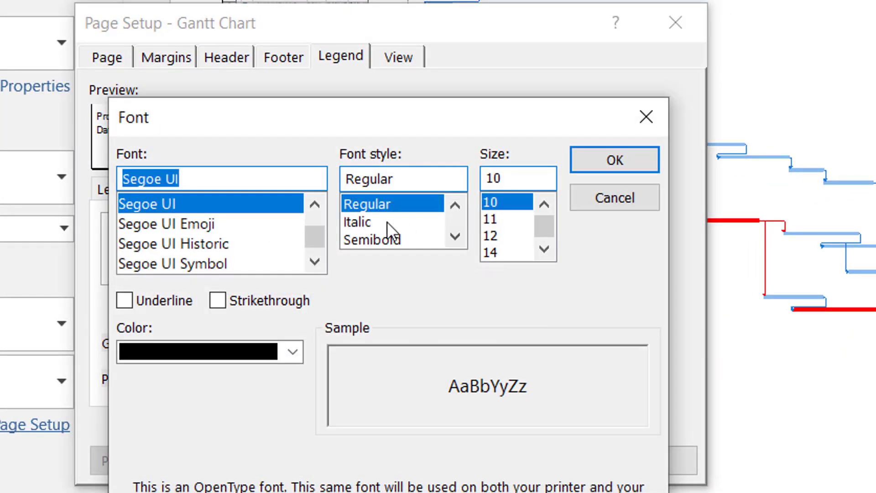
{"action": "type", "text": "tim"}
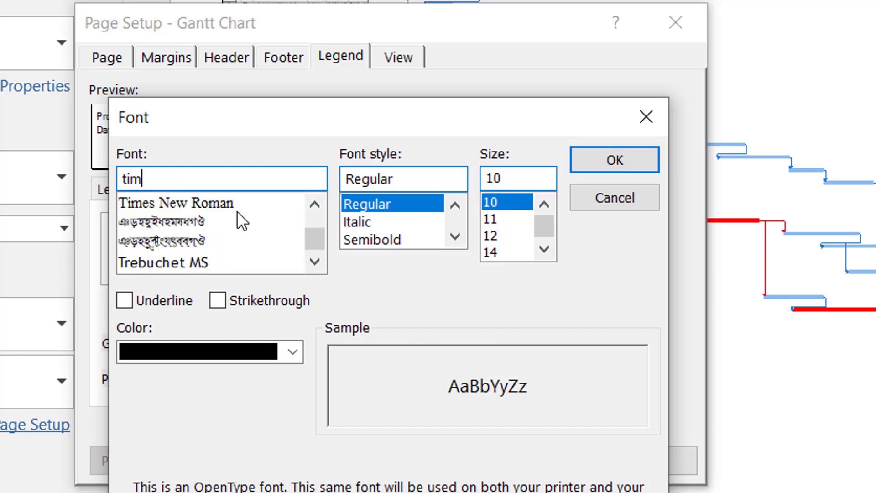
{"action": "left_click", "coordinate": [235, 206]}
{"action": "left_click", "coordinate": [359, 240]}
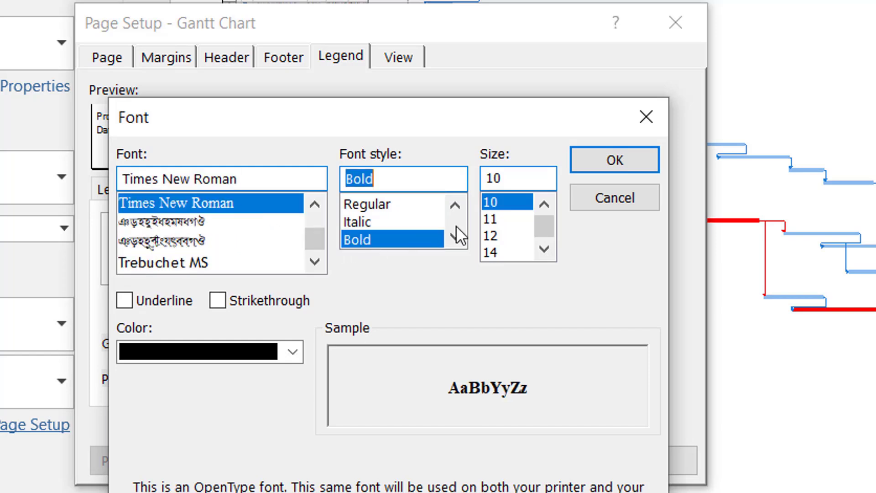
{"action": "double_click", "coordinate": [532, 177]}
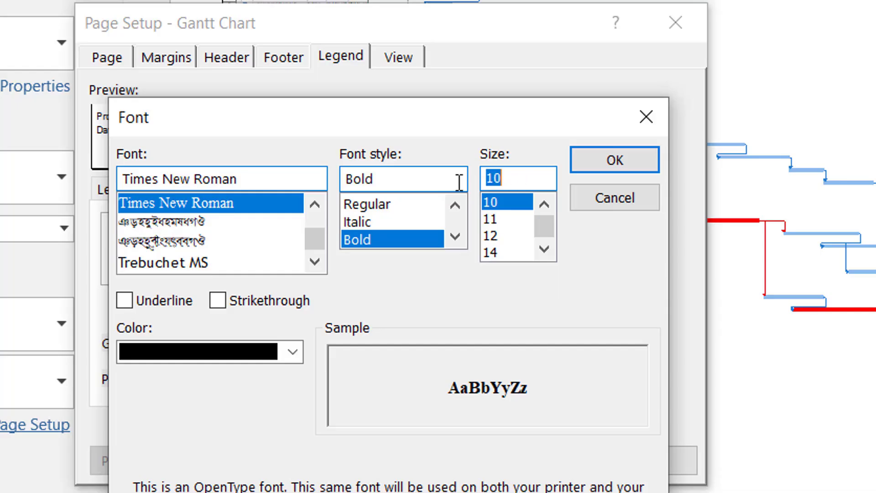
{"action": "type", "text": "48"}
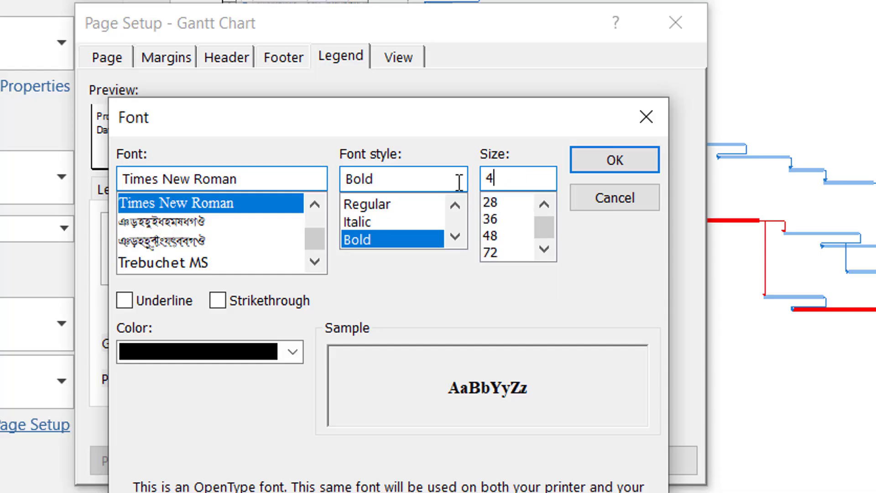
{"action": "left_click", "coordinate": [616, 160]}
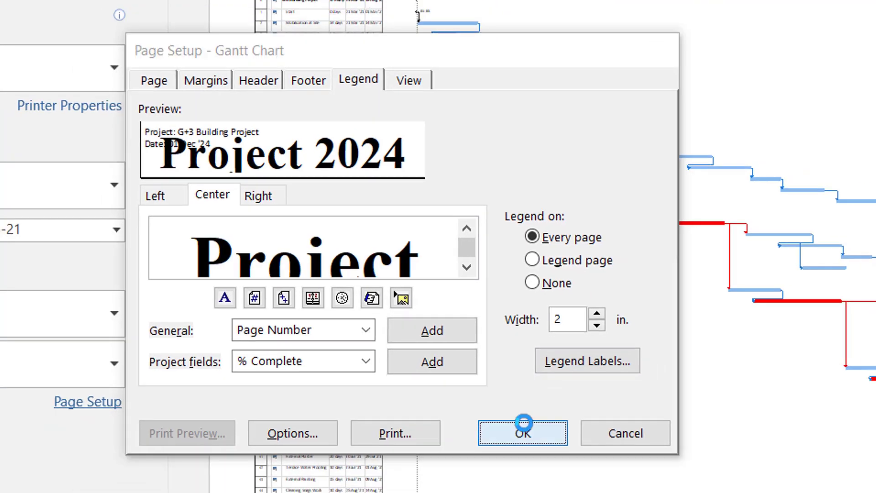
{"action": "left_click", "coordinate": [524, 453]}
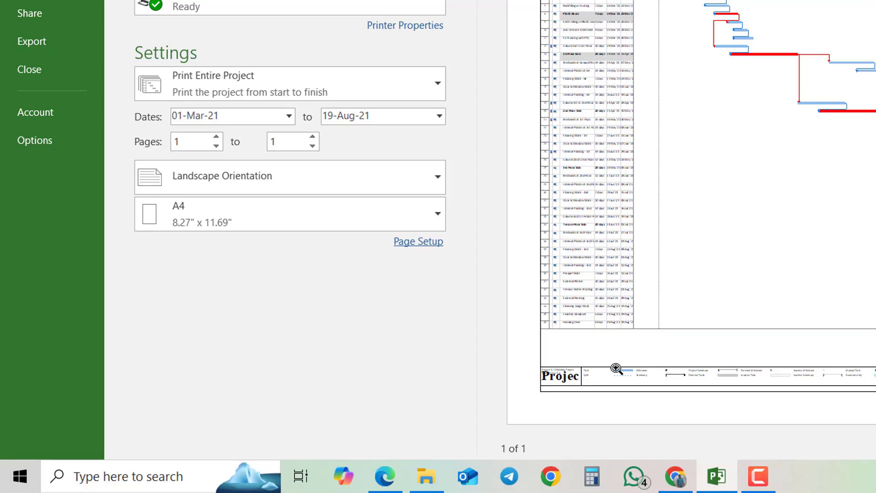
Step: Examine the legend area in the print preview up close and compare it with the Test Project.pdf printout
{"action": "left_click", "coordinate": [577, 381]}
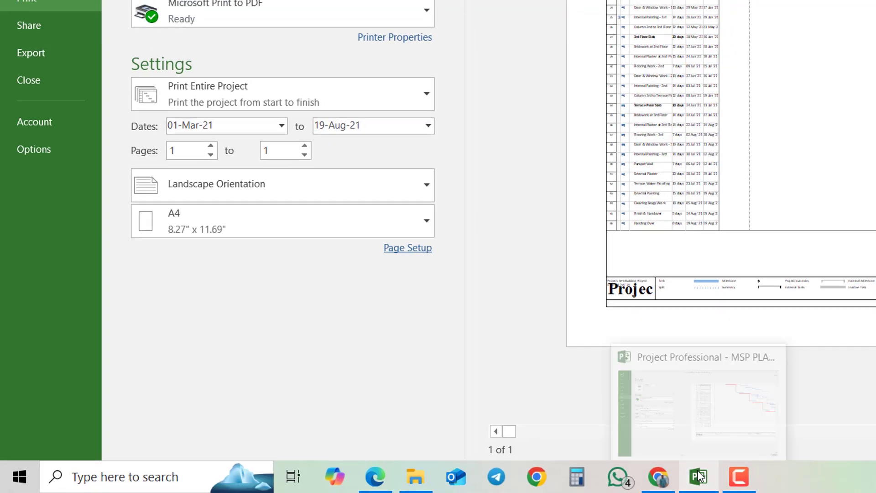
{"action": "left_click", "coordinate": [718, 475]}
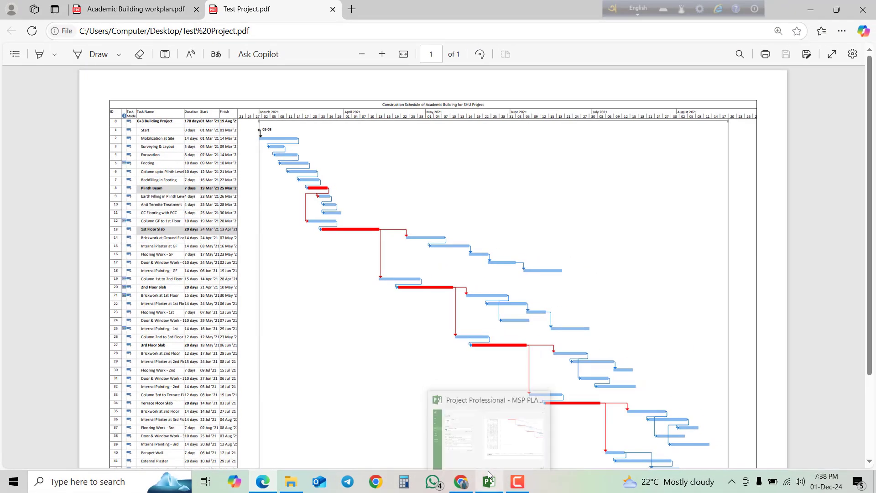
{"action": "left_click", "coordinate": [488, 474]}
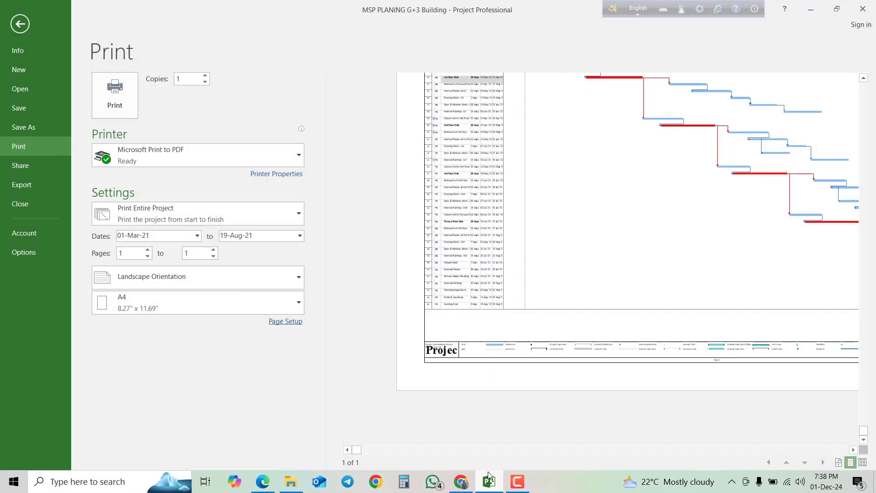
Step: Replace the centered footer text in the page setup with "Prepared By" followed by the preparer's full name
{"action": "left_click", "coordinate": [298, 321]}
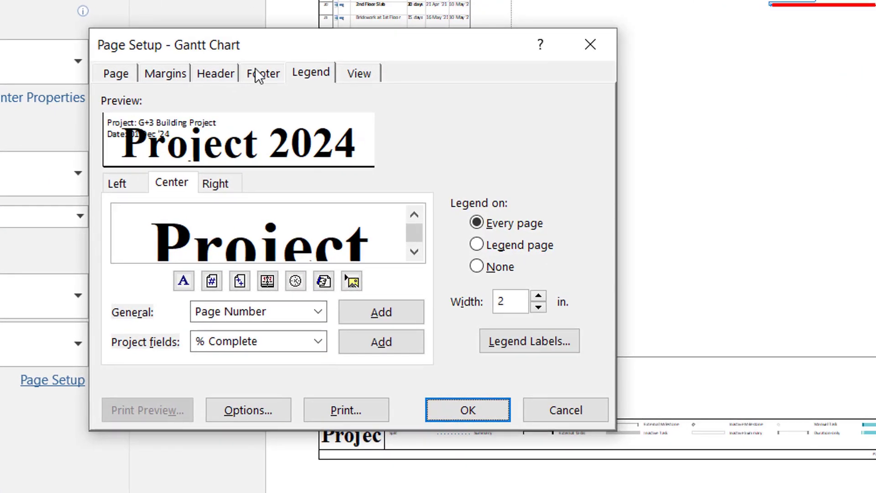
{"action": "left_click", "coordinate": [256, 73]}
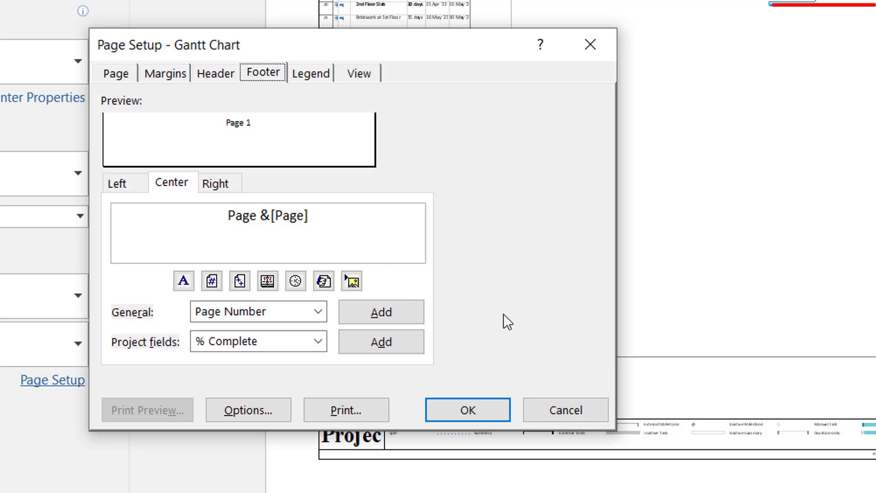
{"action": "left_click_drag", "start_coordinate": [316, 217], "coordinate": [54, 223]}
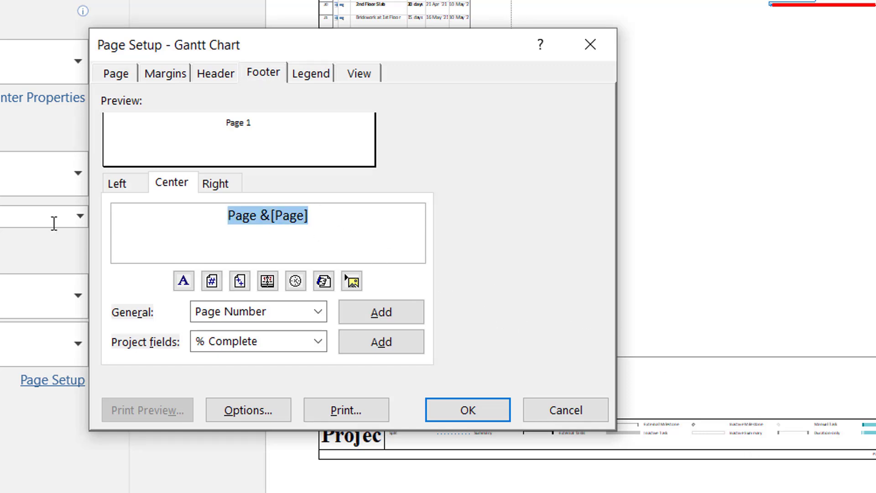
{"action": "type", "text": "P"}
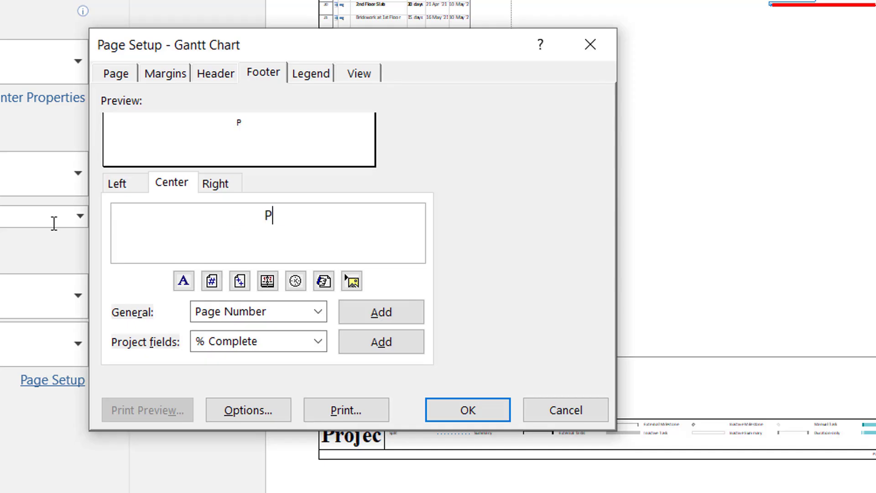
{"action": "type", "text": "repar"}
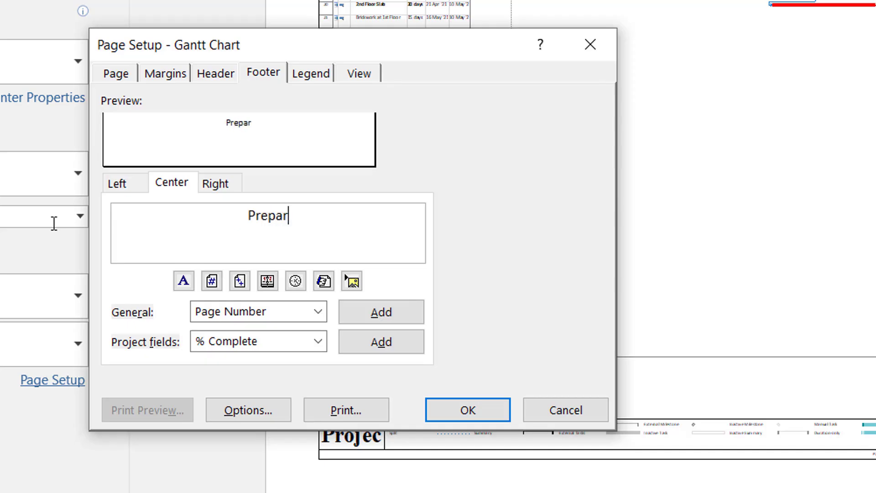
{"action": "type", "text": "ed By"}
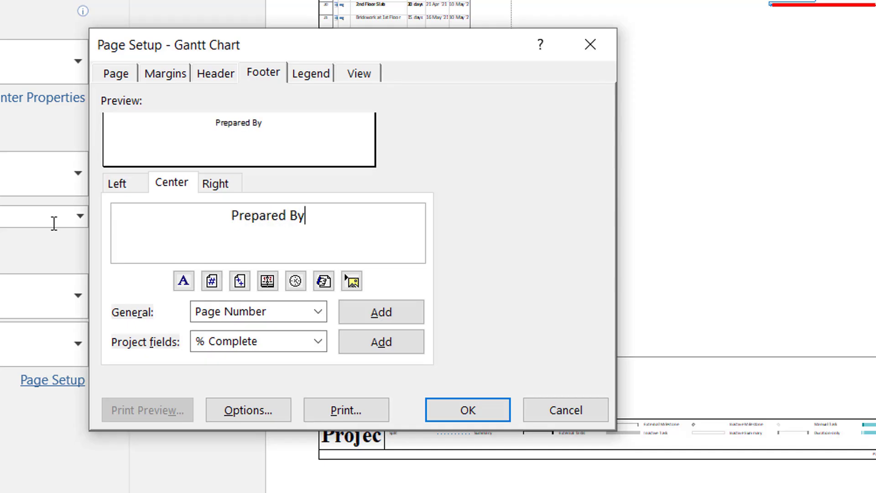
{"action": "type", "text": " CHi"}
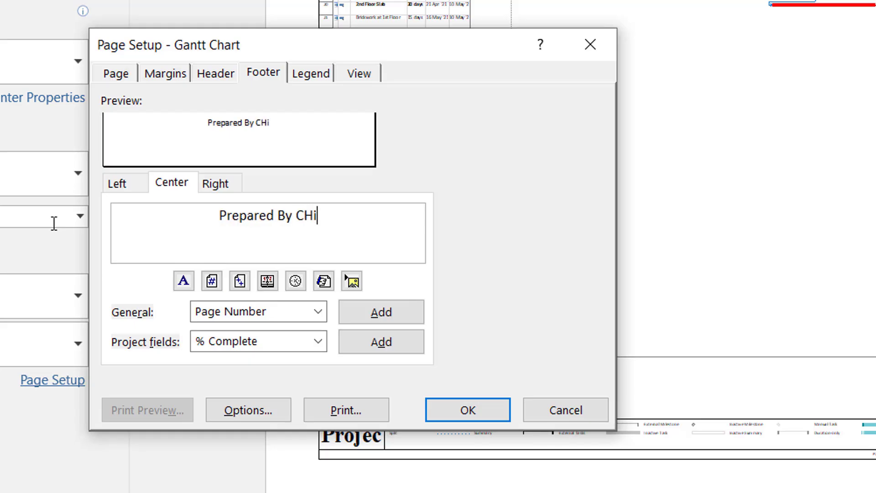
{"action": "type", "text": "ttoranjan "}
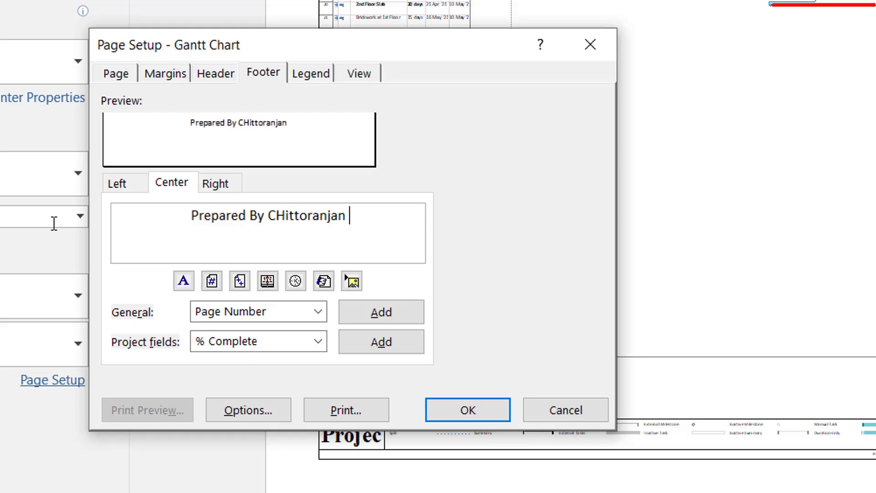
{"action": "type", "text": "Pal"}
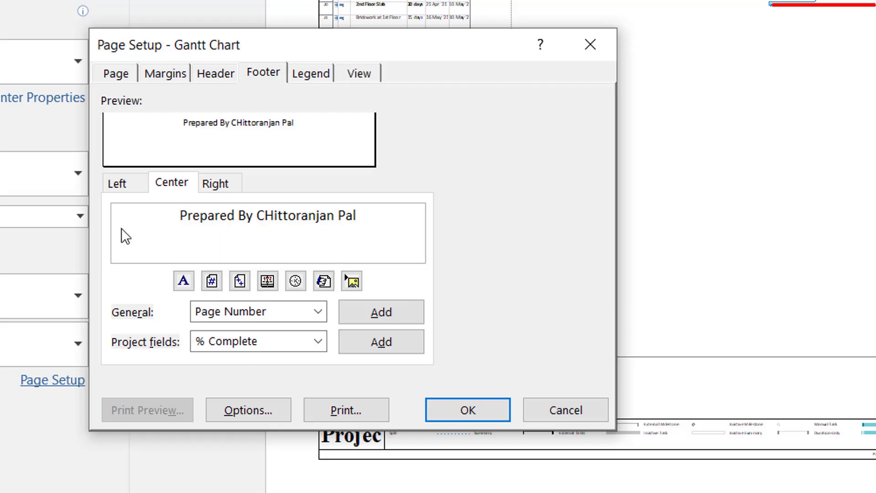
Step: Format the centered footer text in Times New Roman Bold at size 36 and apply the page setup
{"action": "left_click", "coordinate": [180, 217]}
{"action": "key", "text": "shift+End"}
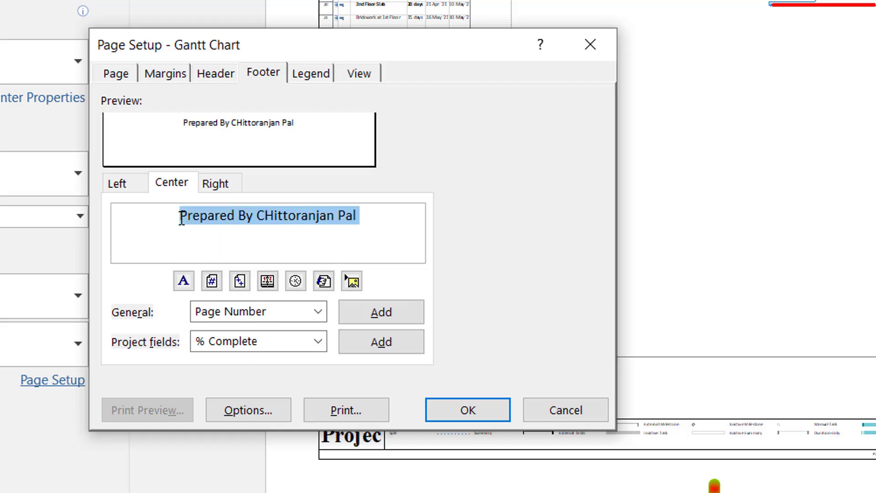
{"action": "left_click", "coordinate": [188, 284]}
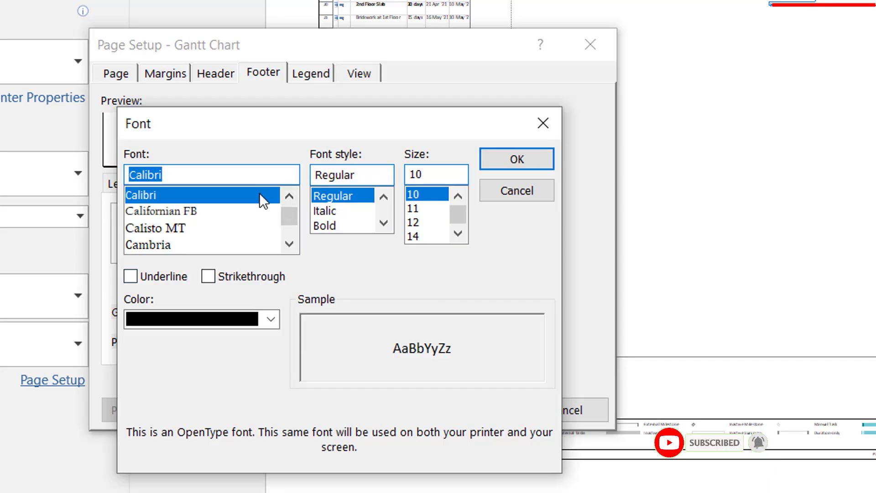
{"action": "type", "text": "tim"}
{"action": "left_click", "coordinate": [217, 195]}
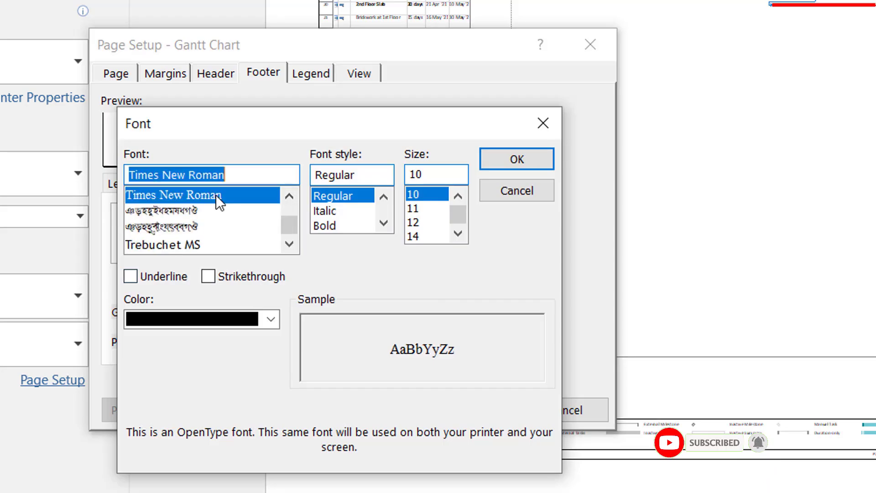
{"action": "left_click", "coordinate": [342, 227]}
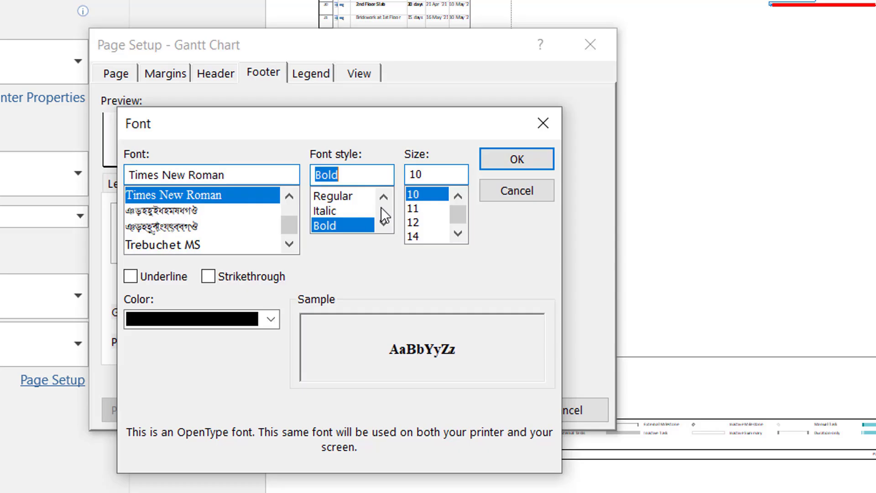
{"action": "left_click", "coordinate": [427, 176]}
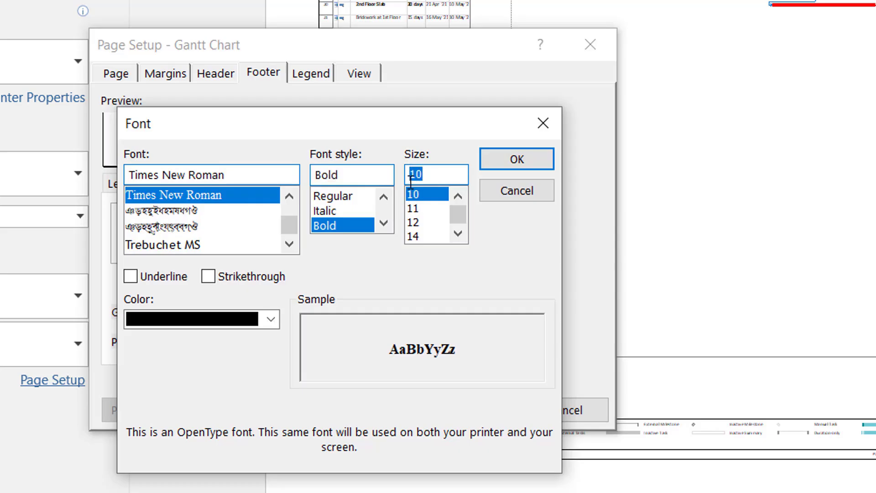
{"action": "type", "text": "36"}
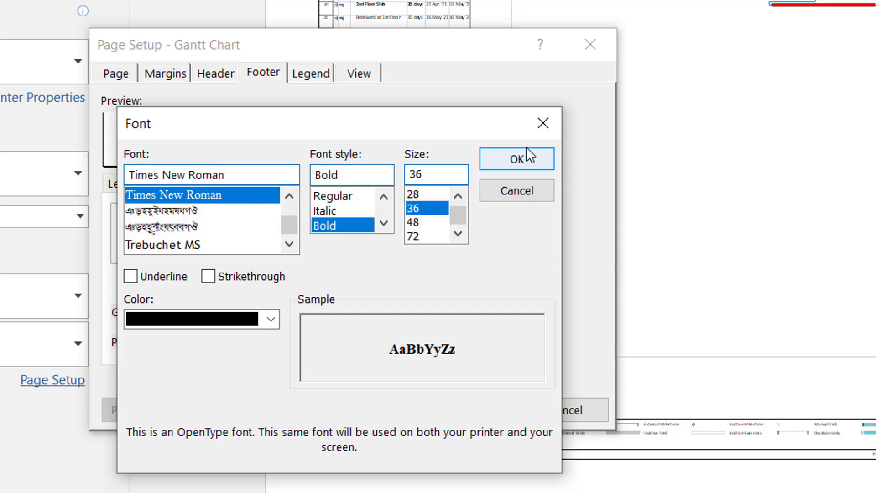
{"action": "left_click", "coordinate": [517, 160]}
{"action": "left_click", "coordinate": [485, 402]}
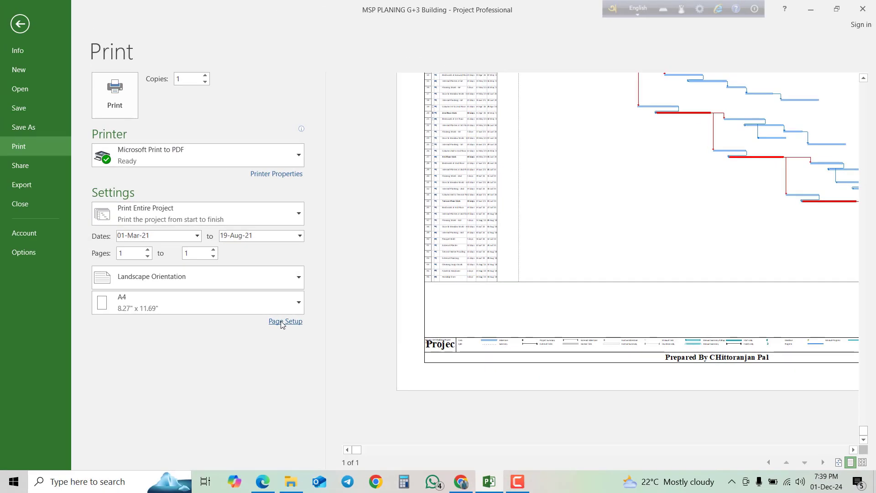
Step: Correct the capitalization of the preparer's first name in the centered footer to a lowercase second letter and apply the page setup
{"action": "left_click", "coordinate": [283, 321]}
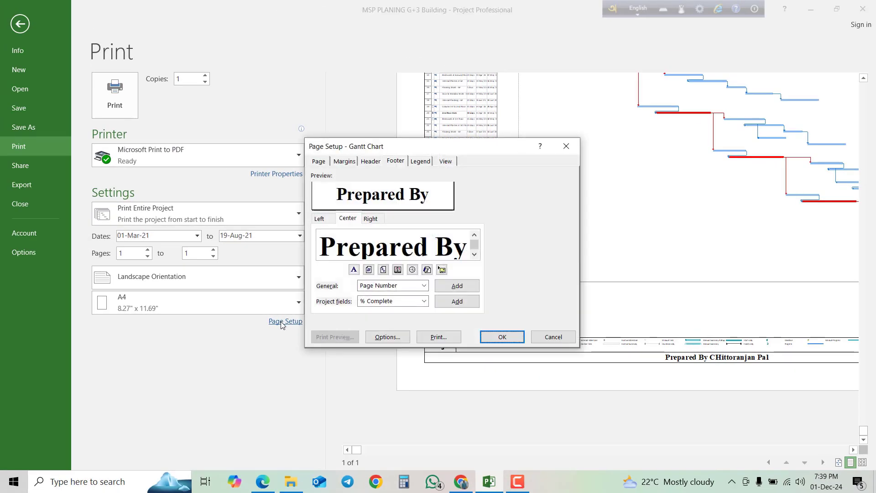
{"action": "left_click", "coordinate": [433, 249]}
{"action": "key", "text": "Right"}
{"action": "key", "text": "Right"}
{"action": "key", "text": "Right"}
{"action": "key", "text": "Right"}
{"action": "key", "text": "Right"}
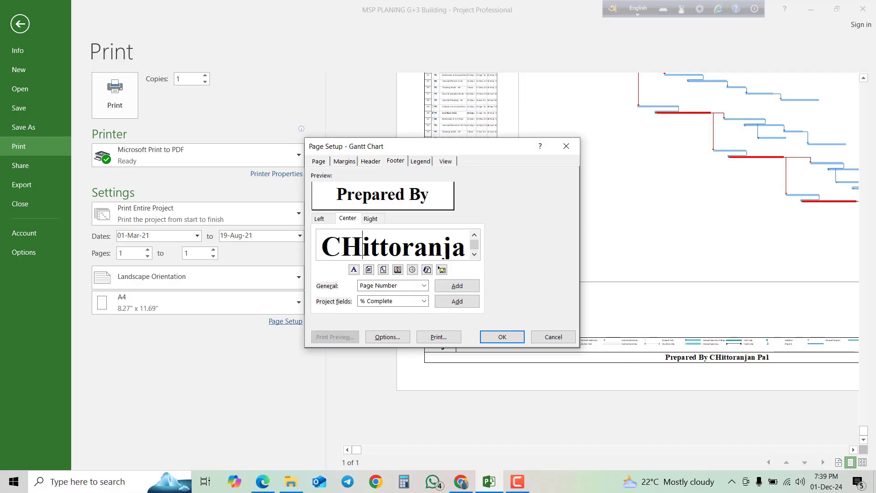
{"action": "key", "text": "BackSpace"}
{"action": "type", "text": "h"}
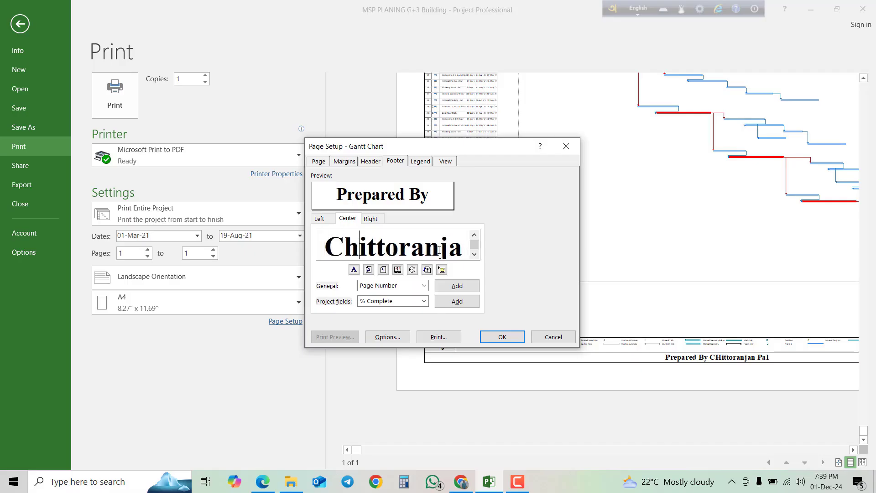
{"action": "left_click", "coordinate": [509, 337]}
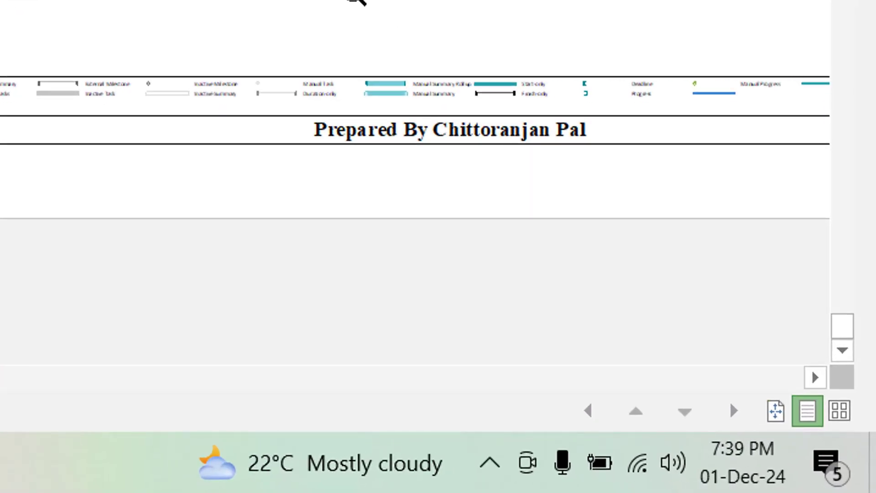
Step: Set the Gantt chart's legend to None in the page setup and apply it
{"action": "scroll", "coordinate": [266, 2], "scroll_direction": "up", "scroll_amount": 5}
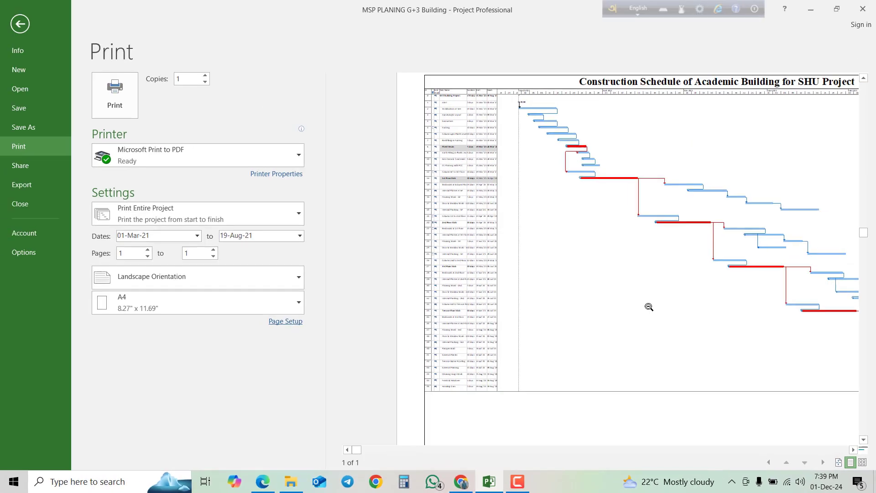
{"action": "scroll", "coordinate": [269, 2], "scroll_direction": "down", "scroll_amount": 2}
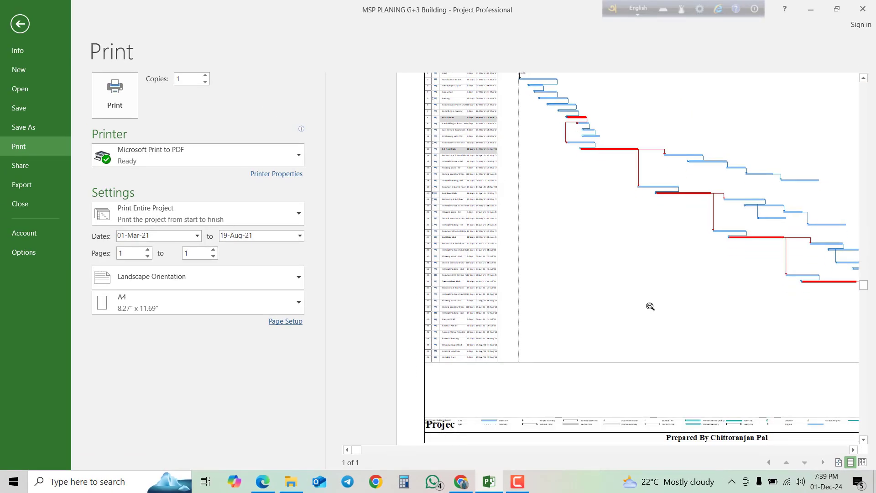
{"action": "scroll", "coordinate": [643, 299], "scroll_direction": "up", "scroll_amount": 1}
{"action": "left_click", "coordinate": [642, 297]}
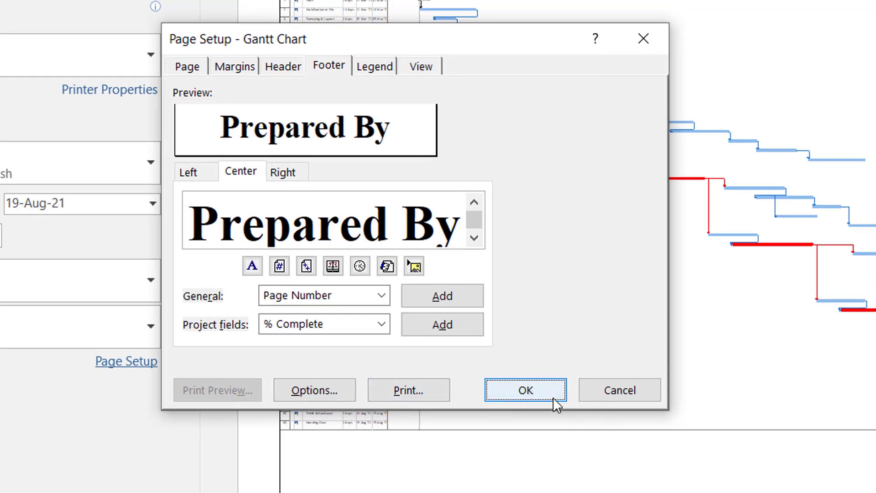
{"action": "left_click", "coordinate": [188, 66]}
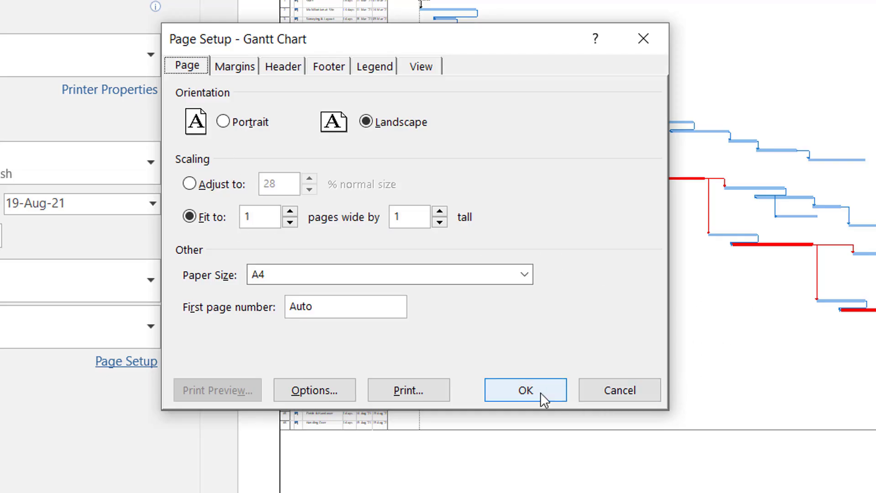
{"action": "left_click", "coordinate": [373, 66]}
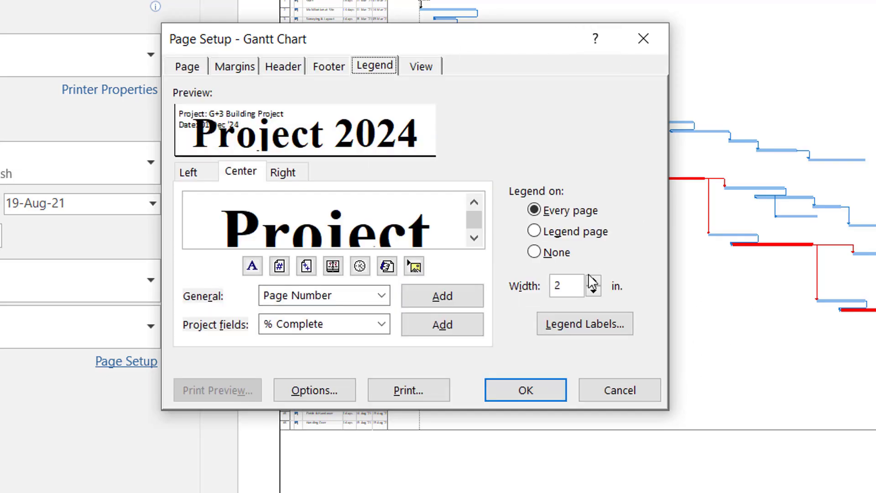
{"action": "left_click", "coordinate": [549, 255]}
{"action": "left_click", "coordinate": [527, 391]}
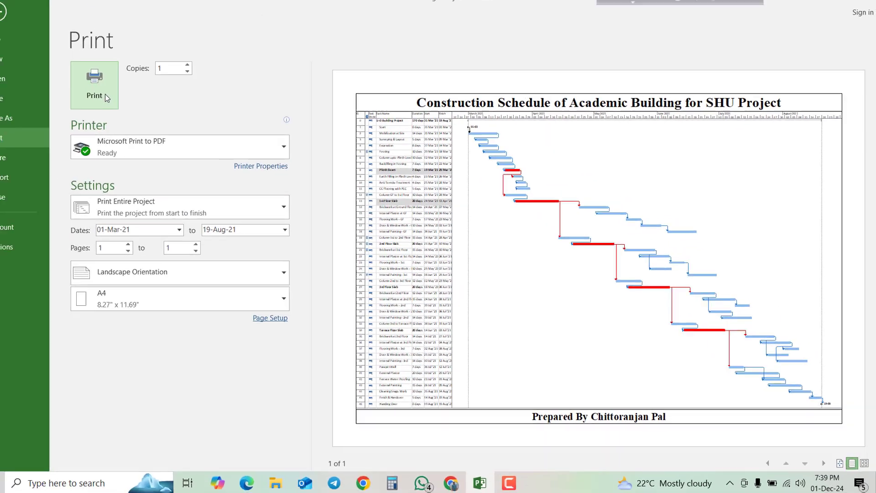
Step: Print the Gantt chart without a legend to a PDF on the Desktop named "Text Project 2"
{"action": "left_click", "coordinate": [119, 100]}
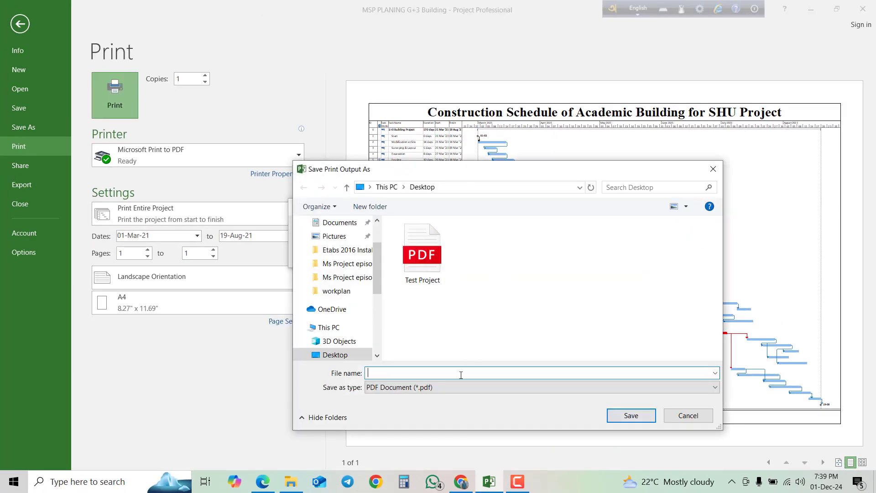
{"action": "type", "text": "Tex"}
{"action": "type", "text": "t Project 2"}
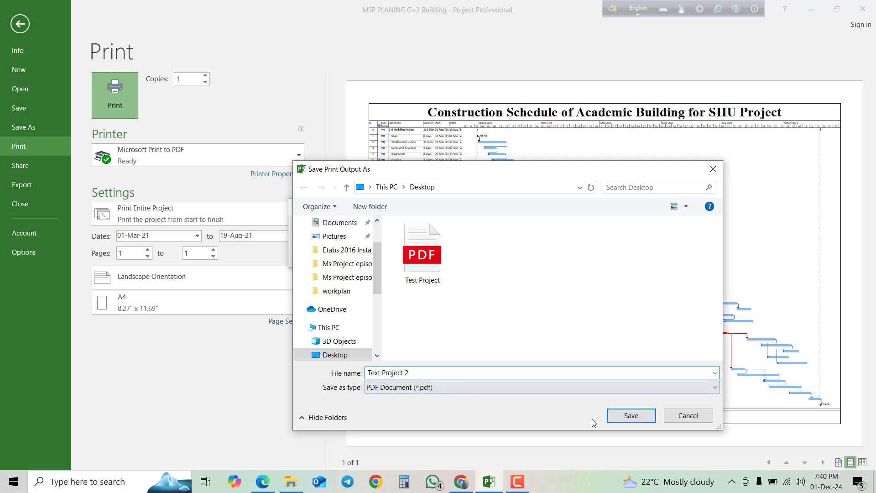
{"action": "left_click", "coordinate": [618, 416]}
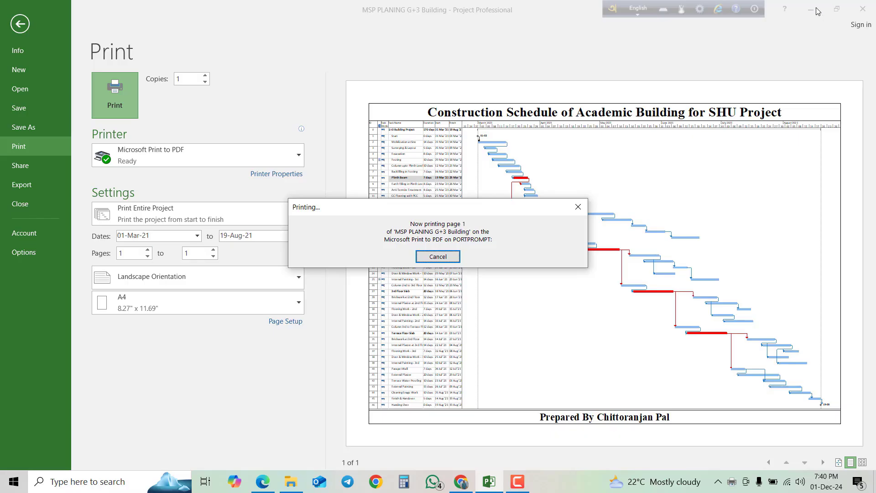
Step: Open Text Project 2.pdf from the desktop and check the printed page from header to footer
{"action": "left_click", "coordinate": [810, 12]}
{"action": "left_click", "coordinate": [811, 13]}
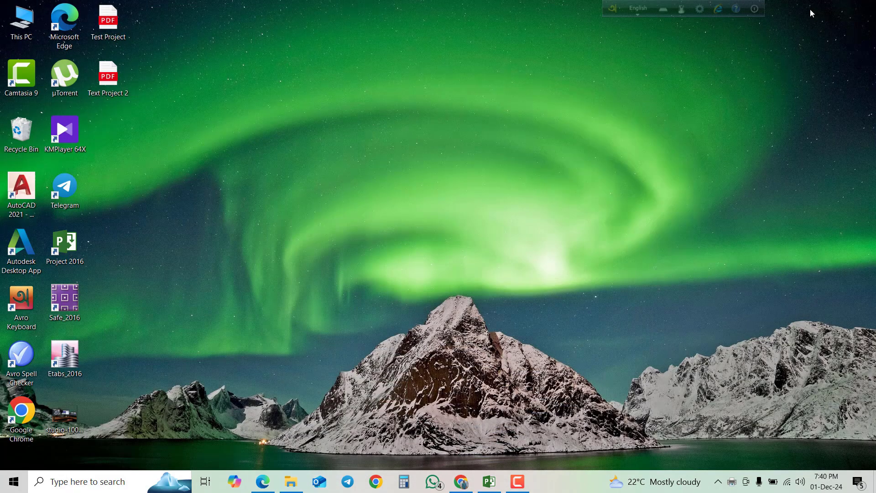
{"action": "double_click", "coordinate": [120, 79]}
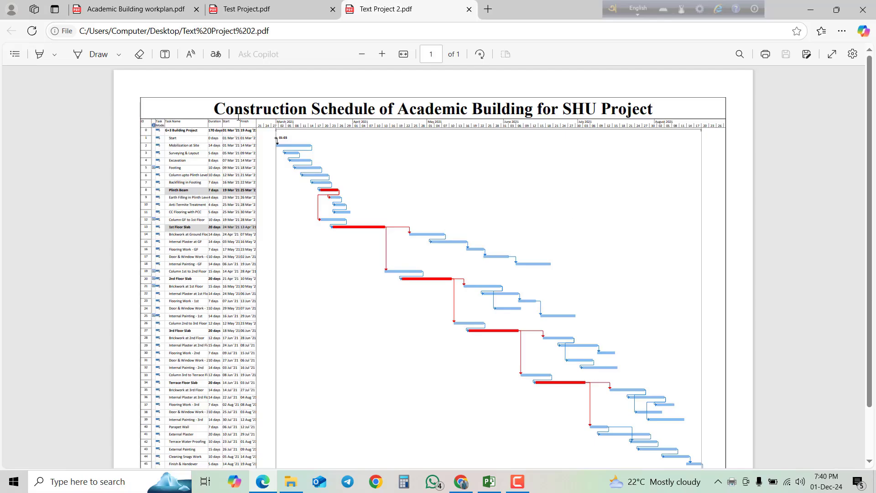
{"action": "scroll", "coordinate": [521, 108], "scroll_direction": "down", "scroll_amount": 2}
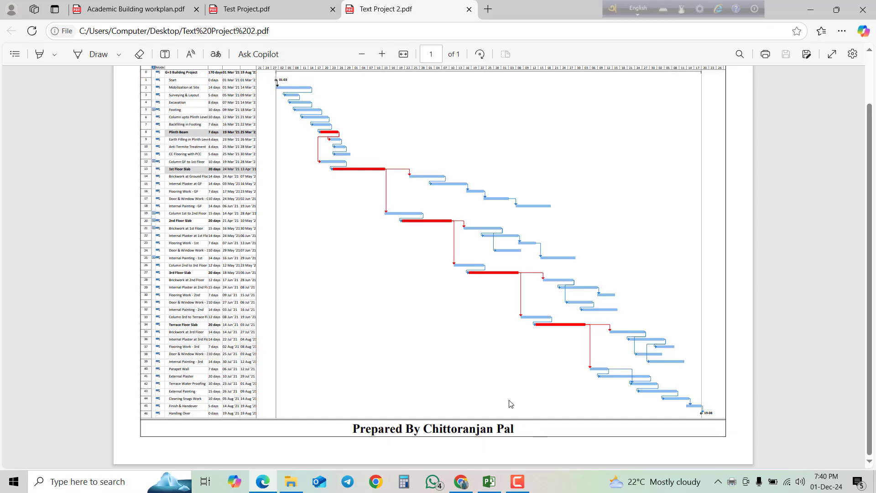
{"action": "scroll", "coordinate": [342, 411], "scroll_direction": "up", "scroll_amount": 2}
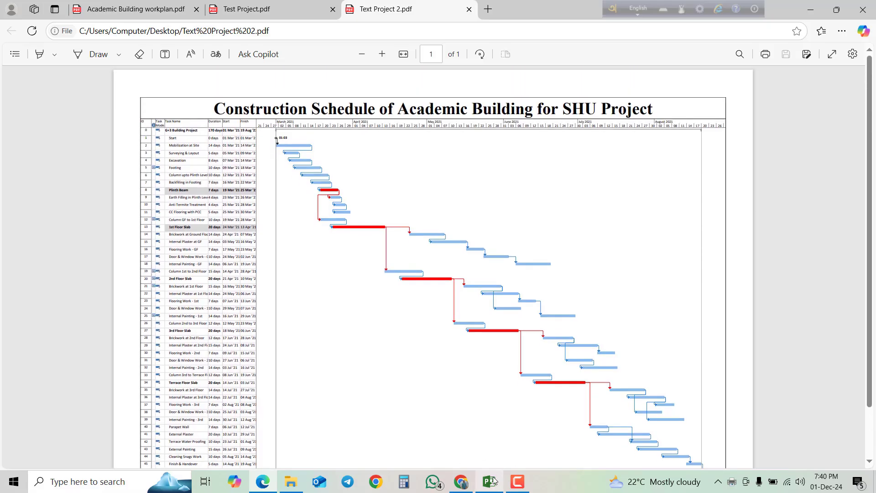
Step: Switch back to Project, set the legend to appear on every page and apply the page setup
{"action": "left_click", "coordinate": [489, 481]}
{"action": "left_click", "coordinate": [285, 321]}
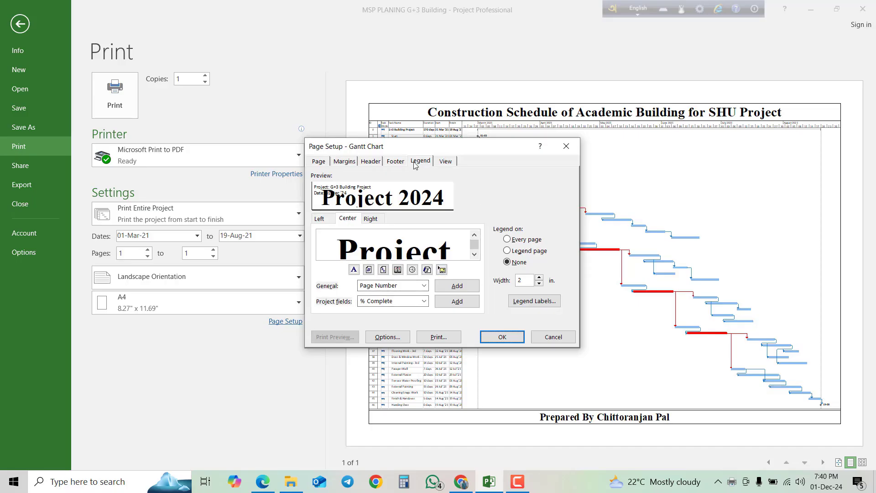
{"action": "left_click", "coordinate": [523, 244]}
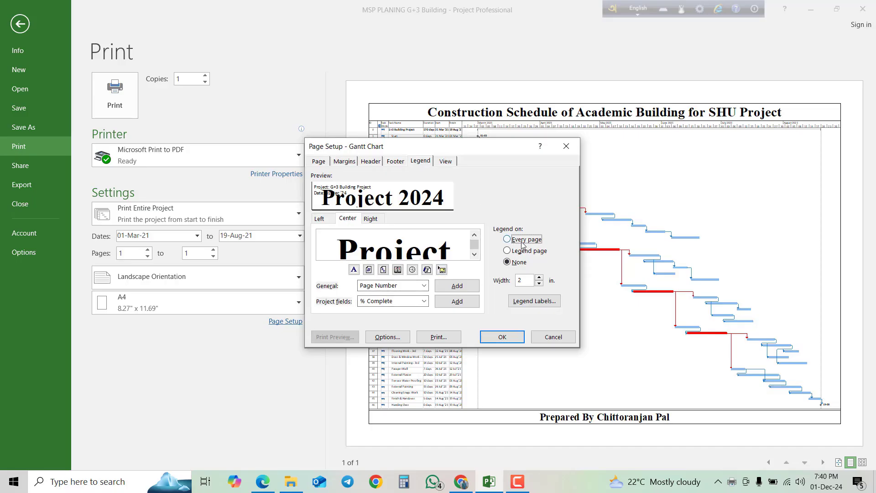
{"action": "left_click", "coordinate": [501, 338]}
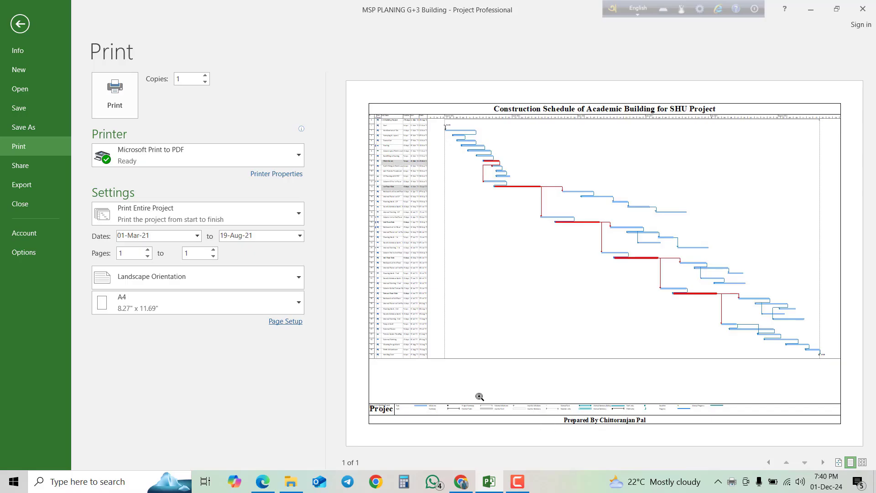
Step: Print the Gantt chart with its legend to PDF, replacing the existing "Text Project 2" file on the Desktop
{"action": "left_click", "coordinate": [126, 104]}
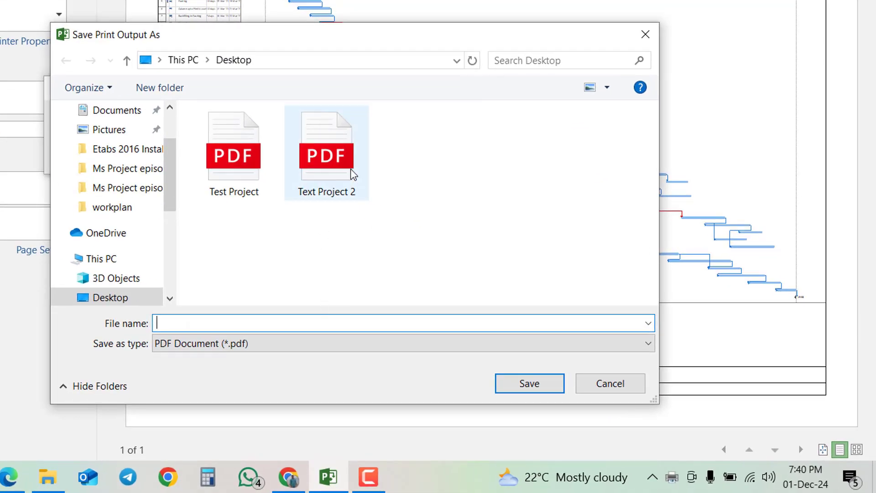
{"action": "left_click", "coordinate": [354, 175]}
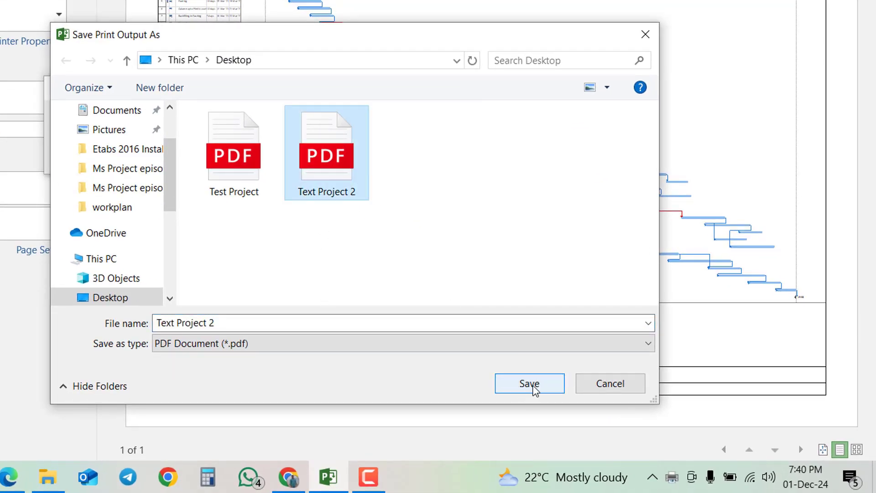
{"action": "left_click", "coordinate": [532, 385]}
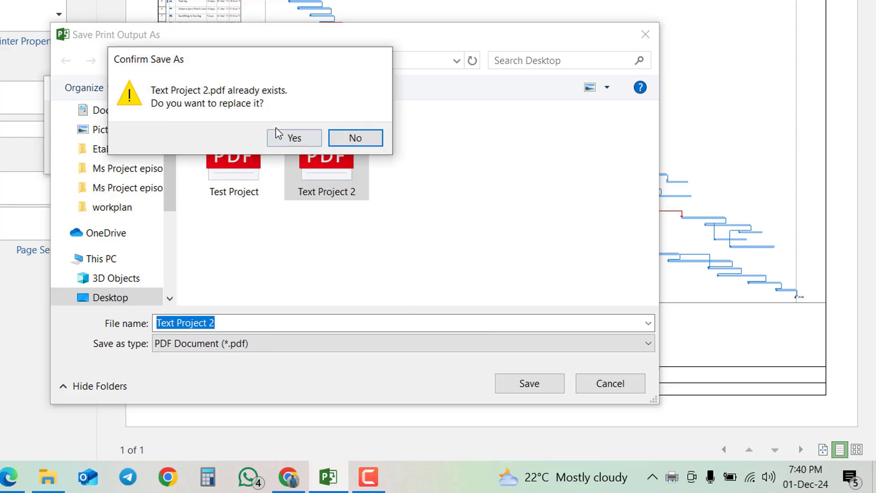
{"action": "left_click", "coordinate": [293, 142]}
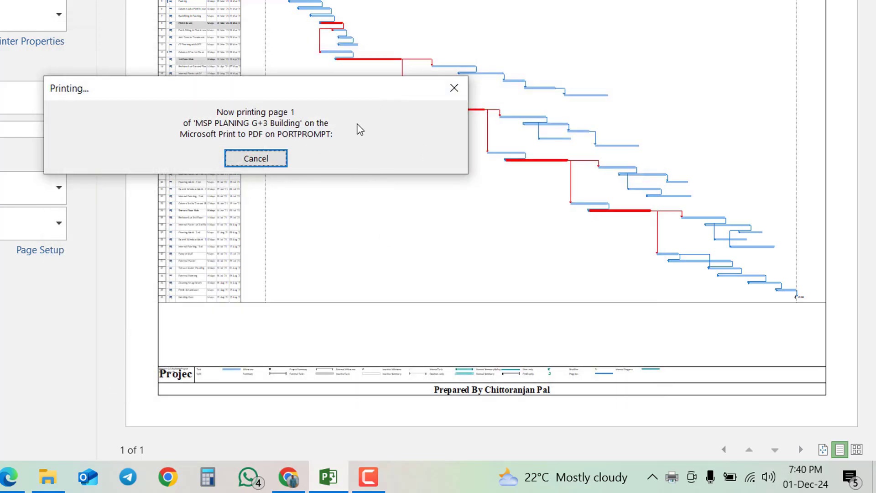
Step: Switch to the PDF viewer and check the reprinted Text Project 2.pdf down to its legend and footer area
{"action": "key", "text": "alt+Tab"}
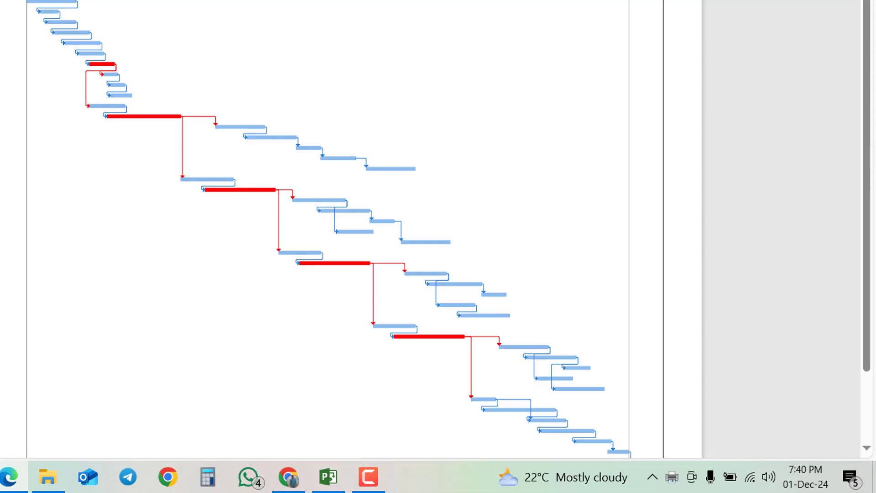
{"action": "key", "text": "super+d"}
{"action": "key", "text": "super+d"}
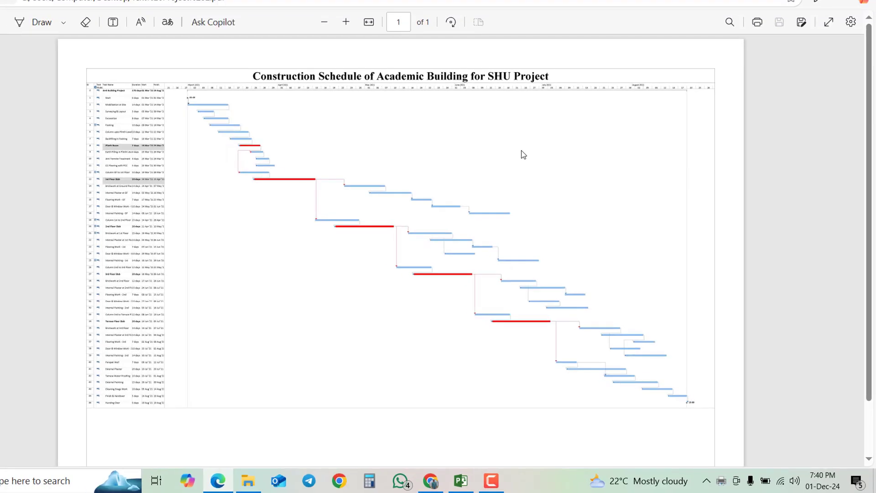
{"action": "scroll", "coordinate": [523, 155], "scroll_direction": "down", "scroll_amount": 2}
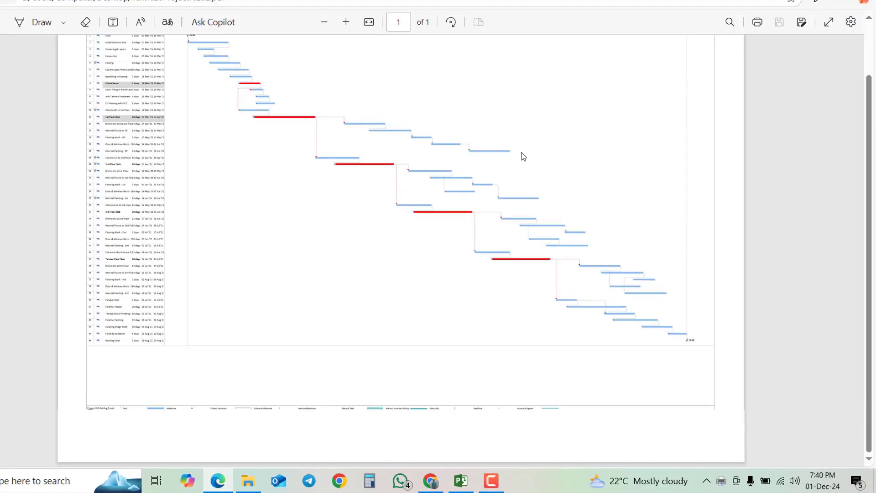
{"action": "scroll", "coordinate": [523, 157], "scroll_direction": "up", "scroll_amount": 2}
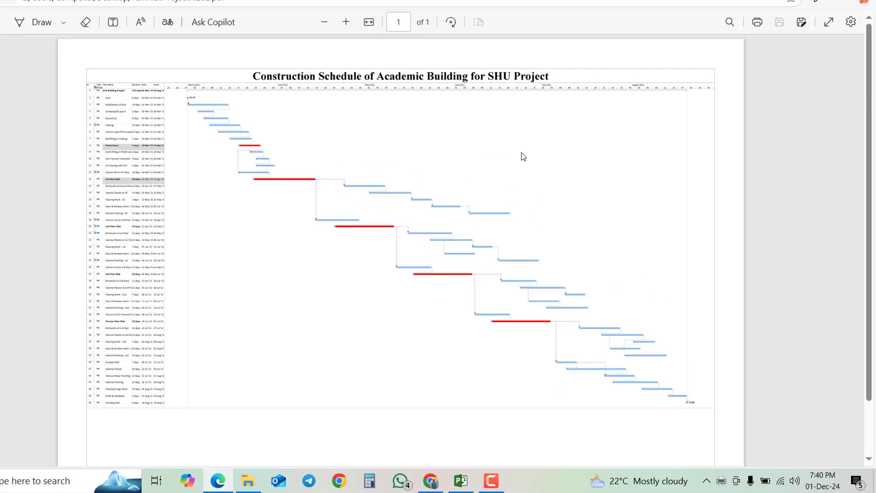
Step: Compare the Gantt chart printouts with and without the legend, examining the header, task table, bars and "Prepared By" footer
{"action": "scroll", "coordinate": [523, 156], "scroll_direction": "down", "scroll_amount": 2}
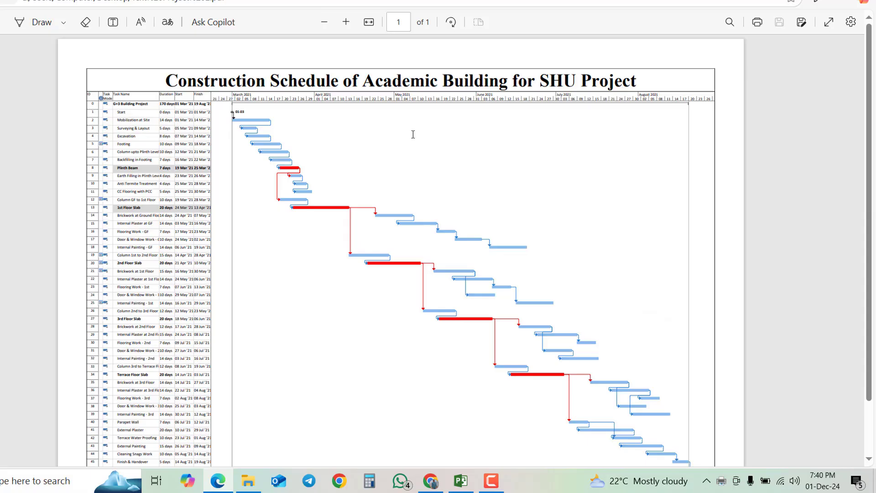
{"action": "scroll", "coordinate": [417, 174], "scroll_direction": "down", "scroll_amount": 2}
{"action": "scroll", "coordinate": [417, 173], "scroll_direction": "up", "scroll_amount": 2}
{"action": "scroll", "coordinate": [417, 173], "scroll_direction": "down", "scroll_amount": 2}
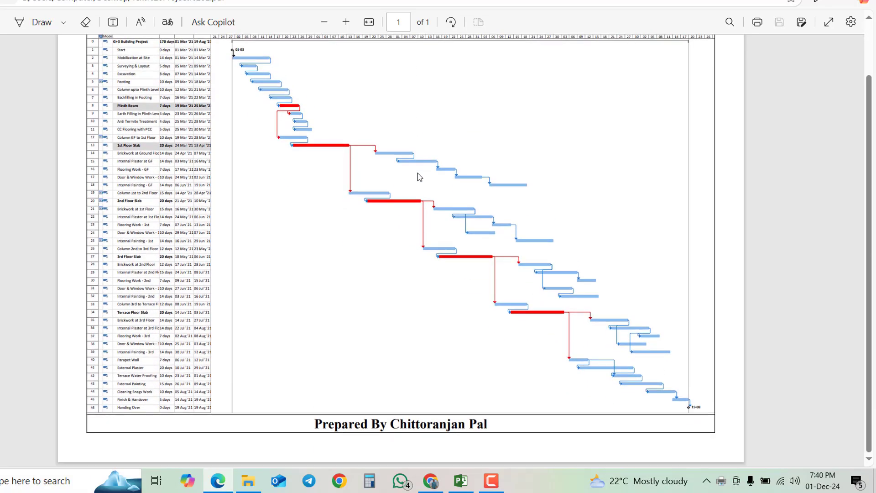
{"action": "scroll", "coordinate": [418, 174], "scroll_direction": "up", "scroll_amount": 2}
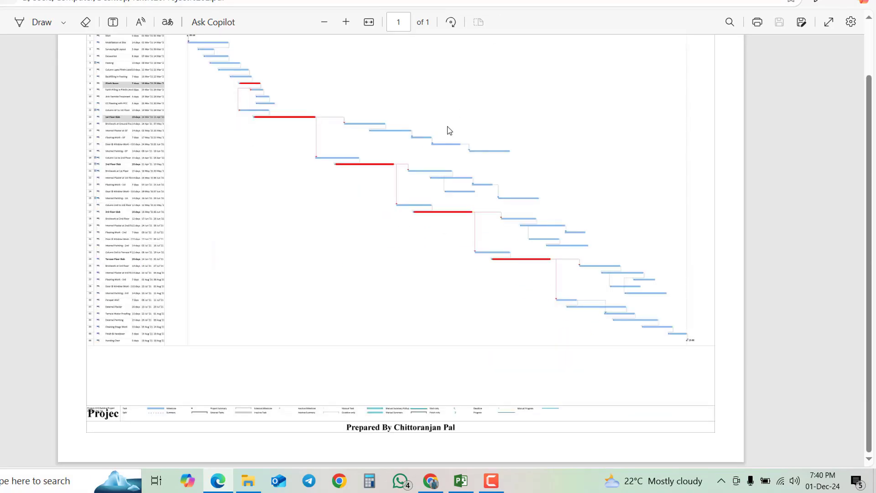
{"action": "scroll", "coordinate": [434, 163], "scroll_direction": "up", "scroll_amount": 2}
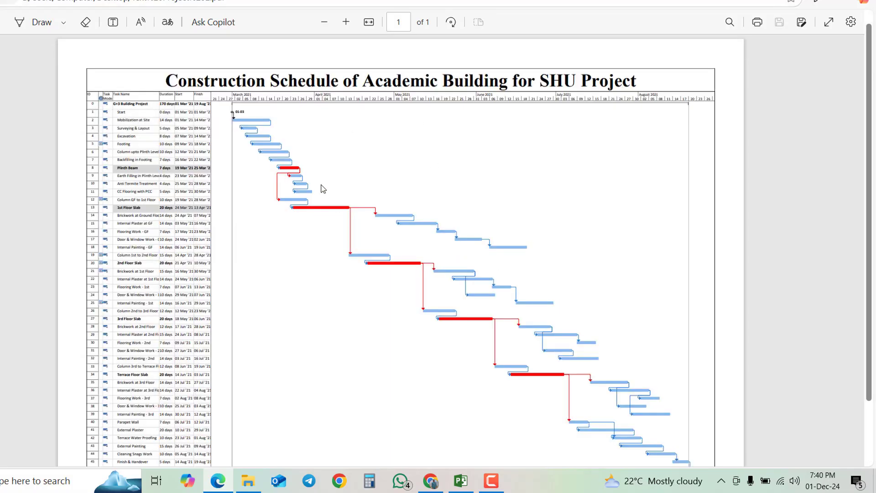
{"action": "scroll", "coordinate": [395, 216], "scroll_direction": "down", "scroll_amount": 2}
{"action": "scroll", "coordinate": [395, 217], "scroll_direction": "up", "scroll_amount": 2}
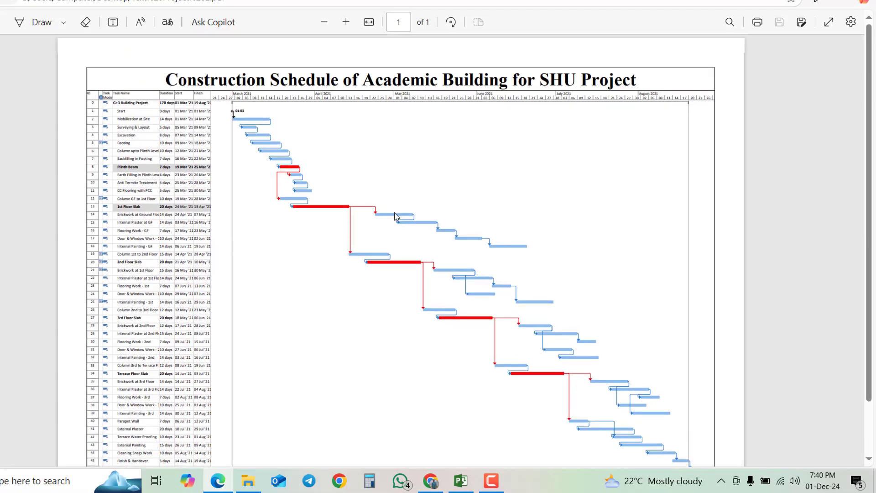
{"action": "scroll", "coordinate": [395, 217], "scroll_direction": "down", "scroll_amount": 2}
{"action": "scroll", "coordinate": [396, 217], "scroll_direction": "up", "scroll_amount": 2}
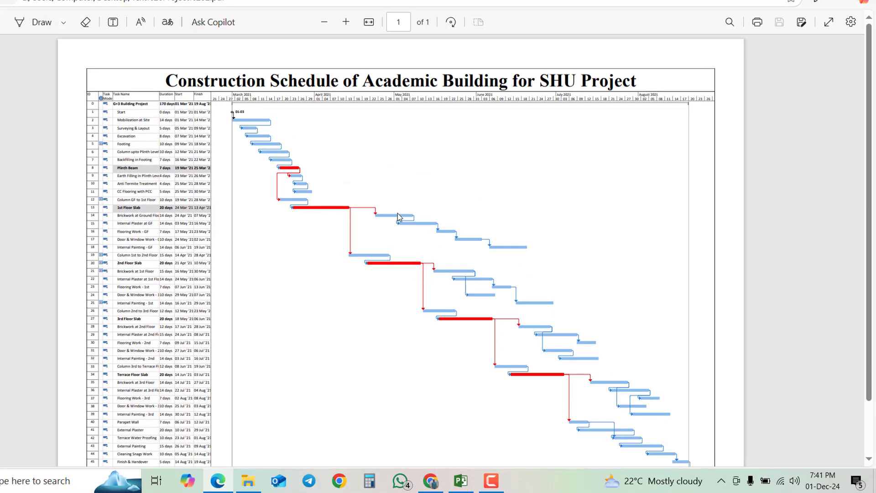
{"action": "scroll", "coordinate": [236, 325], "scroll_direction": "down", "scroll_amount": 2}
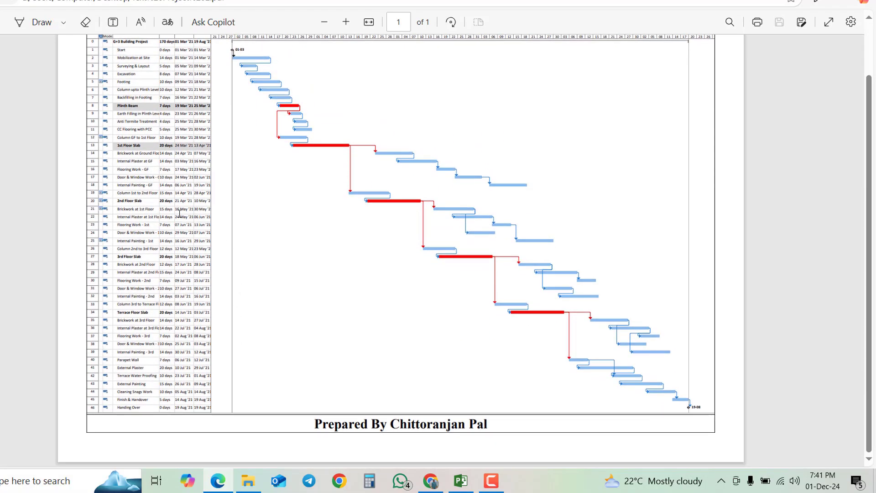
{"action": "scroll", "coordinate": [296, 196], "scroll_direction": "up", "scroll_amount": 2}
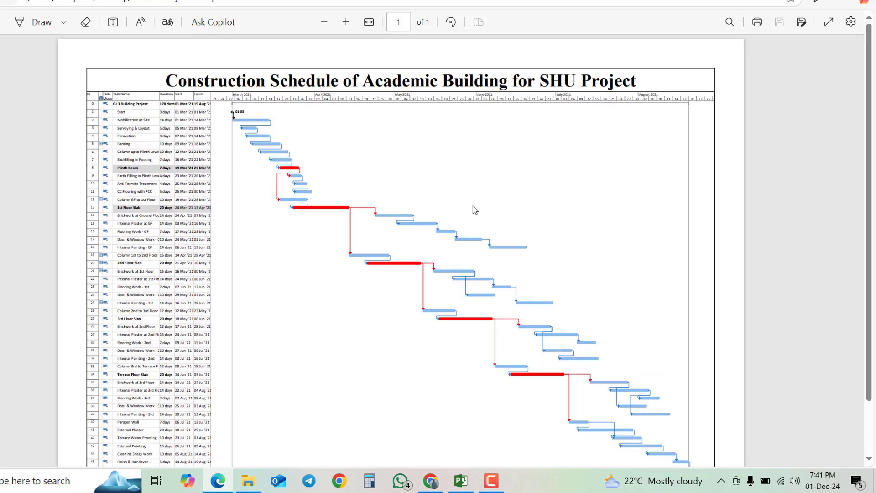
{"action": "scroll", "coordinate": [364, 199], "scroll_direction": "down", "scroll_amount": 2}
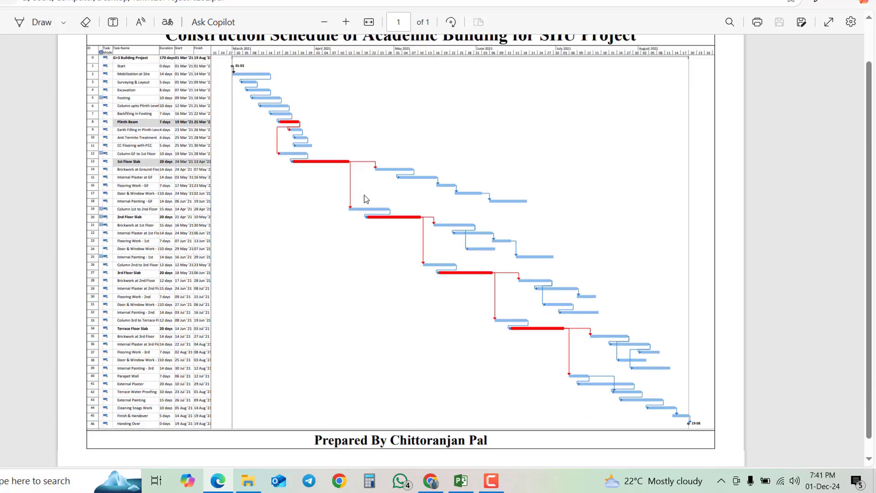
{"action": "scroll", "coordinate": [331, 265], "scroll_direction": "up", "scroll_amount": 1}
{"action": "scroll", "coordinate": [332, 266], "scroll_direction": "up", "scroll_amount": 2}
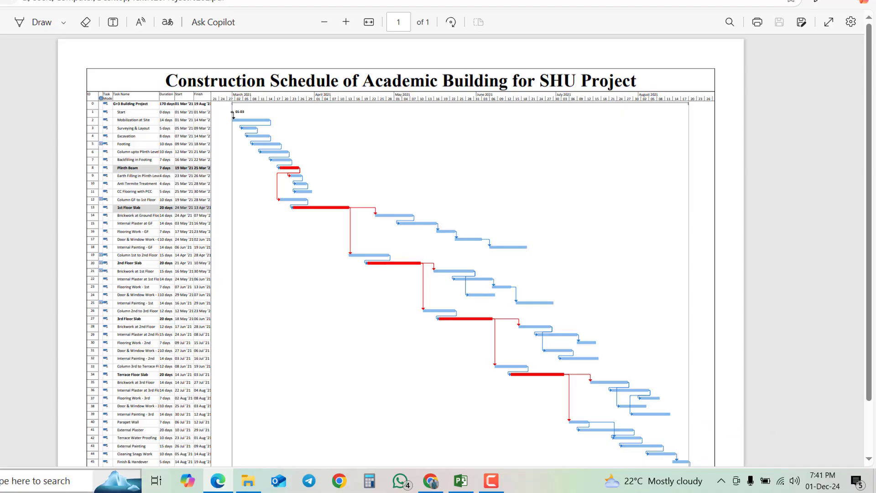
Step: Switch back to Project, look at the export options for a PDF/XPS document and return to the Gantt chart
{"action": "left_click", "coordinate": [459, 480]}
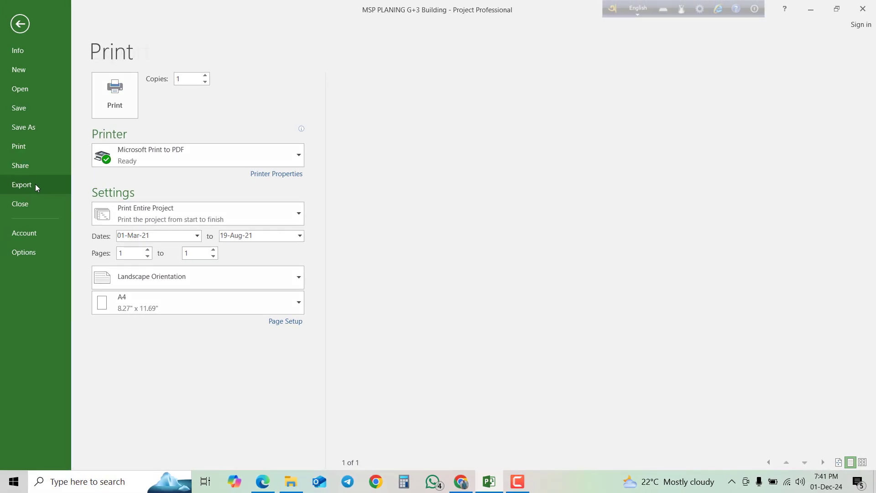
{"action": "left_click", "coordinate": [35, 188]}
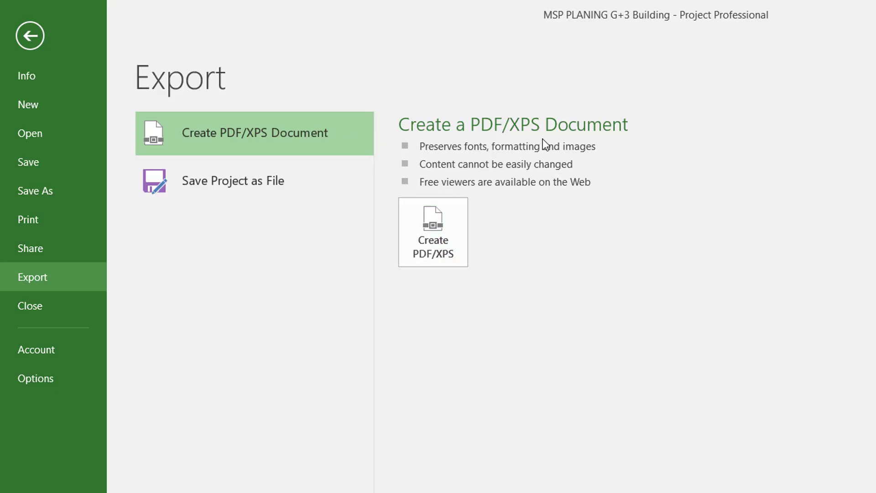
{"action": "left_click", "coordinate": [30, 37]}
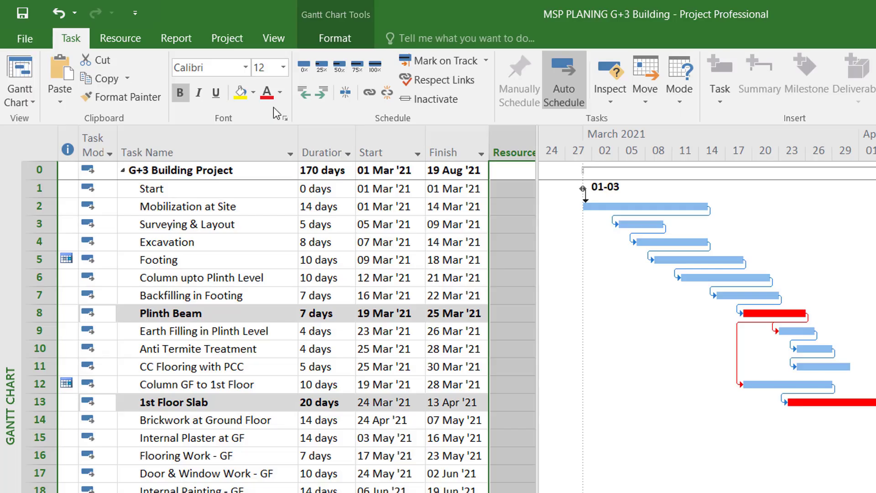